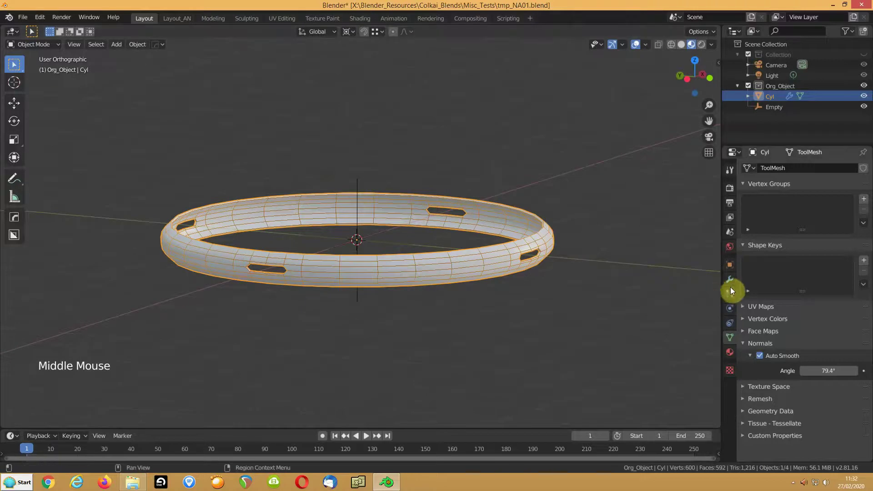
# Turn off the wireframe and all-edges viewport display for the Cyl ring
pyautogui.moveTo(462, 247); pyautogui.dragTo(564, 212, button='middle')
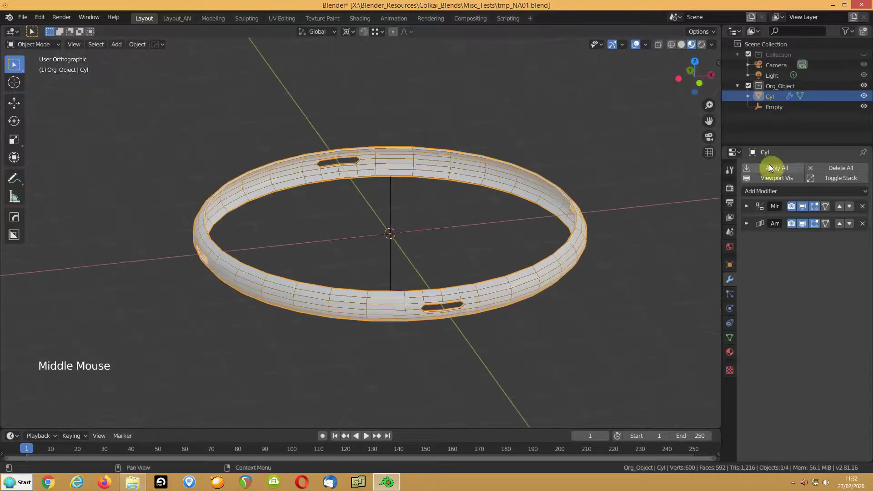
pyautogui.click(729, 265)
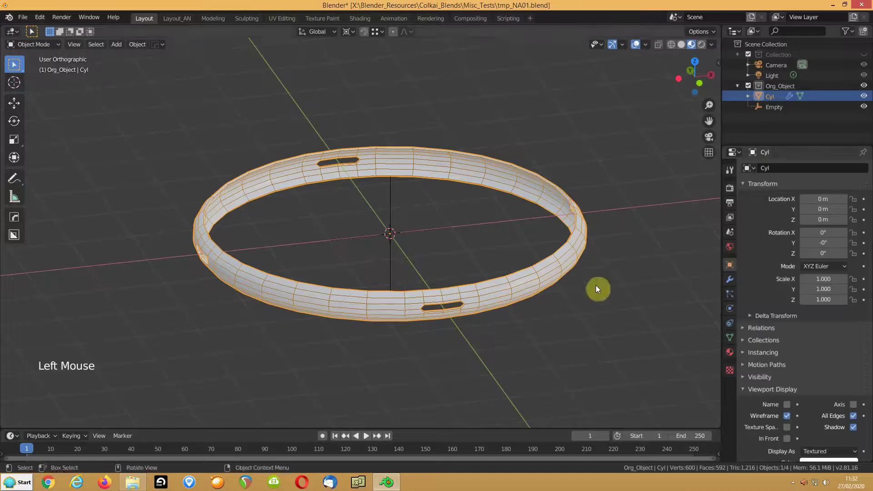
pyautogui.click(803, 417)
pyautogui.click(853, 415)
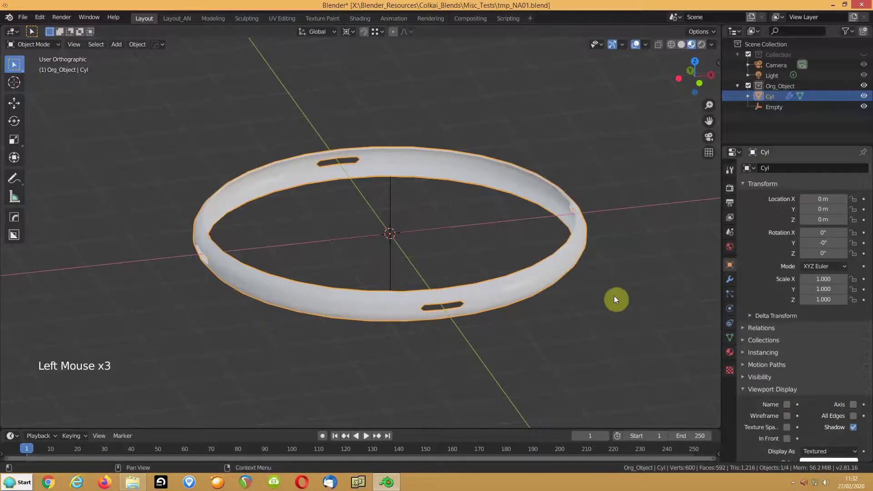
# Assign the existing BaseMaterial to the Cyl ring
pyautogui.click(729, 351)
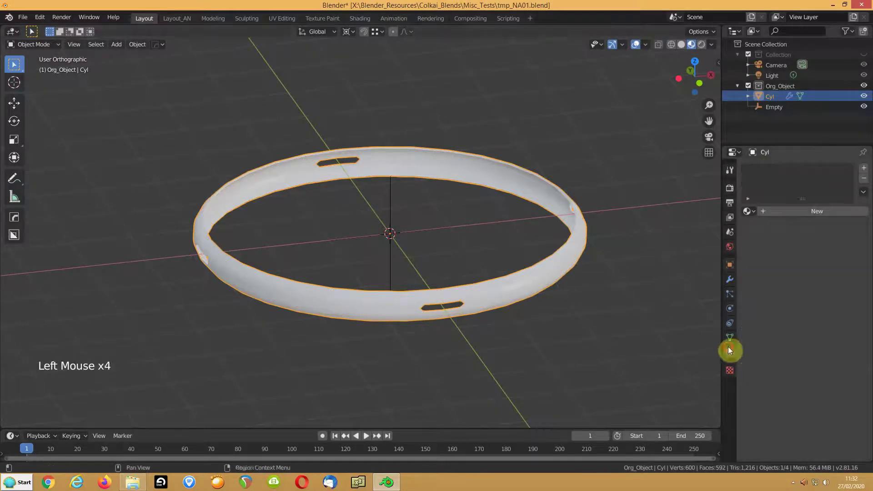
pyautogui.click(748, 212)
pyautogui.click(713, 226)
pyautogui.click(771, 212)
pyautogui.click(770, 211)
pyautogui.write('Base')
pyautogui.press('Return')
# Hide the ring's Mirror and Array modifiers in the viewport and switch the viewport to solid shading
pyautogui.moveTo(408, 323); pyautogui.dragTo(473, 320, button='middle')
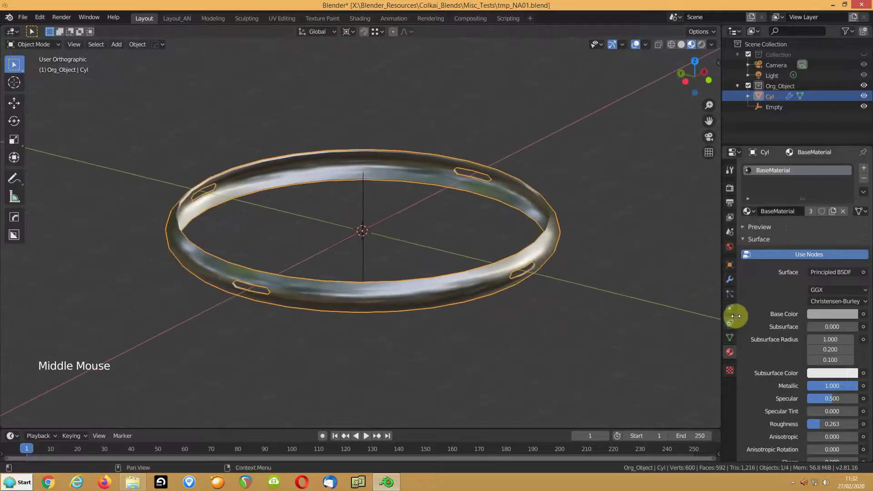
pyautogui.click(729, 279)
pyautogui.moveTo(799, 206); pyautogui.dragTo(571, 247)
pyautogui.moveTo(572, 247); pyautogui.dragTo(452, 201, button='middle')
pyautogui.scroll(2, 481, 212)
pyautogui.scroll(1, 481, 212)
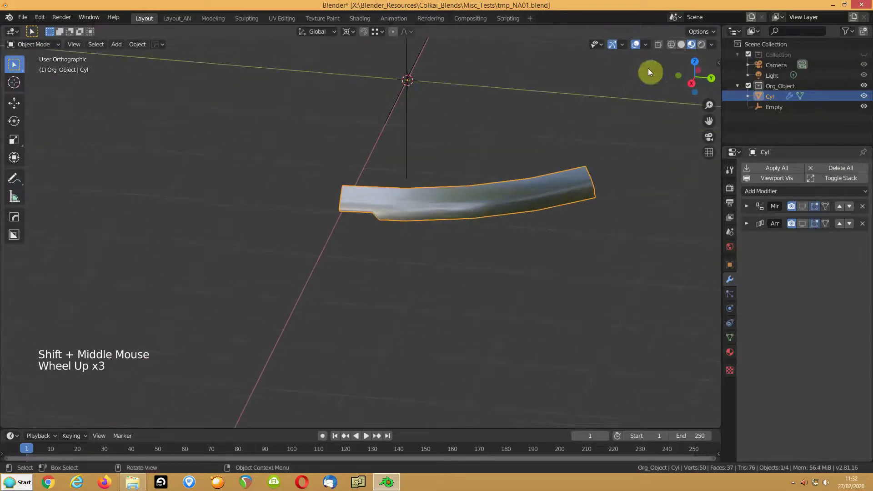
pyautogui.click(681, 45)
# Examine the mesh of the ring's base segment in Edit Mode, then return to Object Mode
pyautogui.press('Tab')
pyautogui.moveTo(391, 238)
pyautogui.mouseDown(button='middle')
pyautogui.moveTo(445, 223)
pyautogui.moveTo(341, 230)
pyautogui.moveTo(302, 215)
pyautogui.moveTo(341, 218)
pyautogui.moveTo(373, 238)
pyautogui.moveTo(318, 182)
pyautogui.moveTo(324, 201)
pyautogui.moveTo(276, 259)
pyautogui.mouseUp(button='middle')
pyautogui.keyDown('shift'); pyautogui.moveTo(214, 265); pyautogui.dragTo(424, 240, button='middle'); pyautogui.keyUp('shift')
pyautogui.press('Tab')
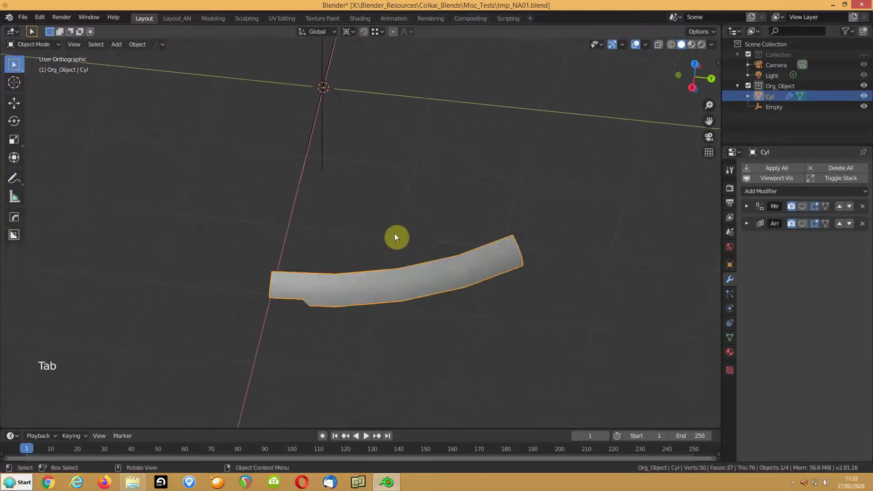
# Show the Mirror and Array modifiers in the viewport again and expand the Array modifier's settings
pyautogui.moveTo(802, 207); pyautogui.dragTo(803, 222)
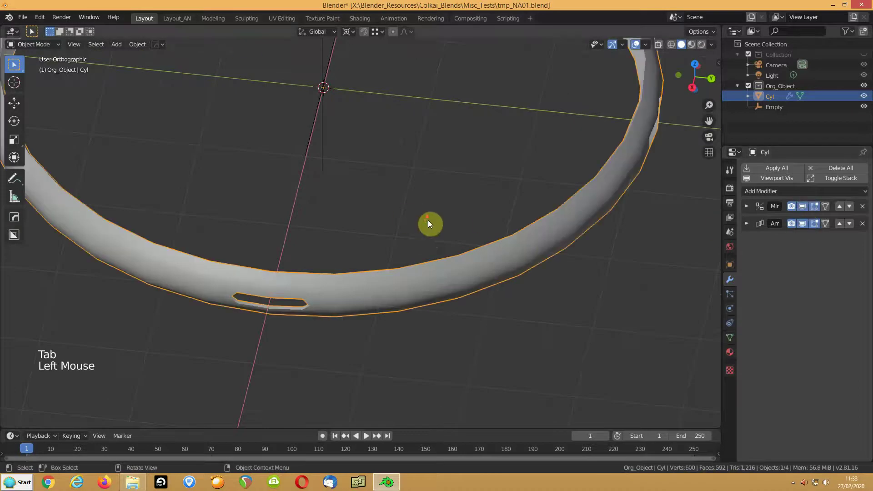
pyautogui.scroll(-3, 423, 224)
pyautogui.keyDown('shift'); pyautogui.moveTo(362, 236); pyautogui.dragTo(398, 283, button='middle'); pyautogui.keyUp('shift')
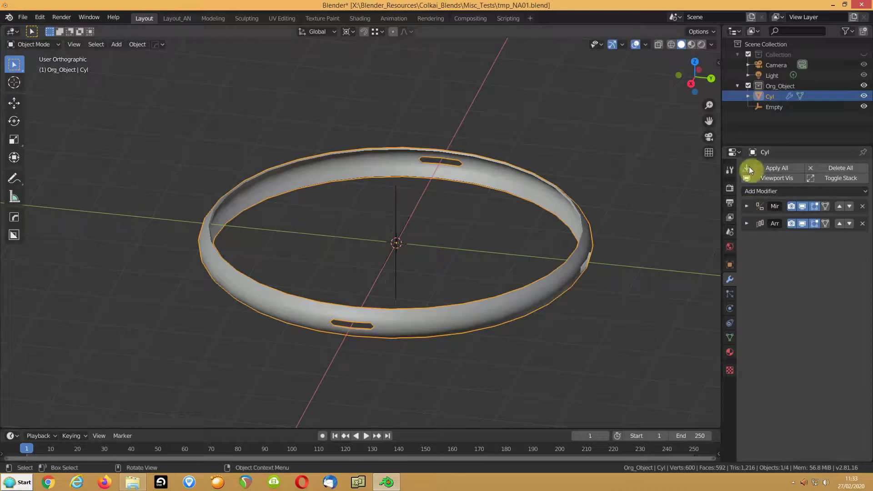
pyautogui.click(747, 223)
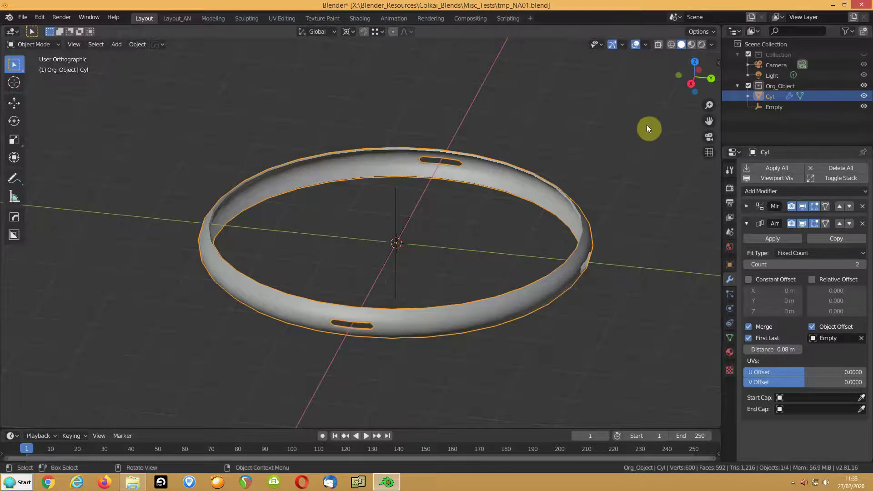
# Exclude the Org_Object collection from the view layer and create a new collection named Work under the Scene Collection
pyautogui.click(747, 86)
pyautogui.click(757, 41)
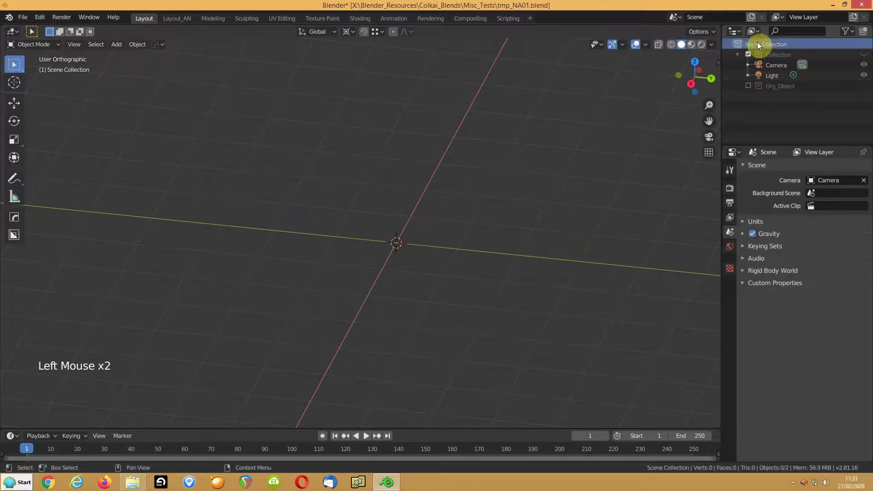
pyautogui.rightClick(757, 41)
pyautogui.click(757, 42)
pyautogui.doubleClick(777, 96)
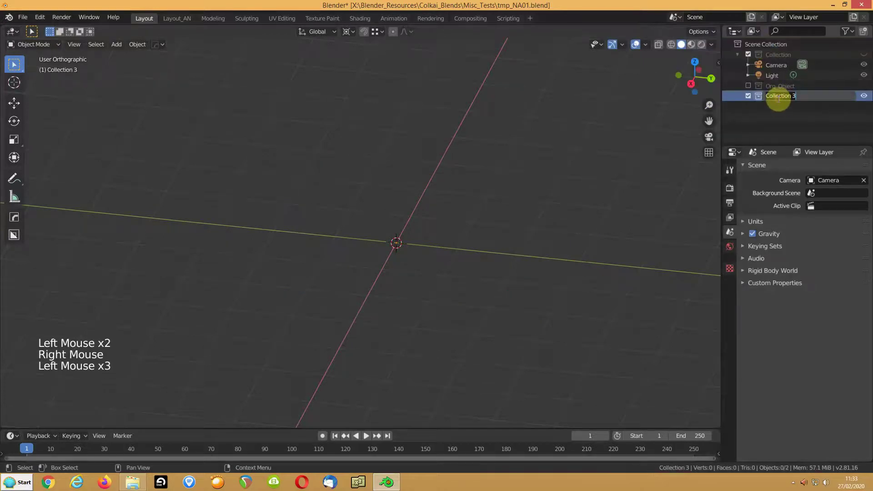
pyautogui.write('Work')
pyautogui.press('Return')
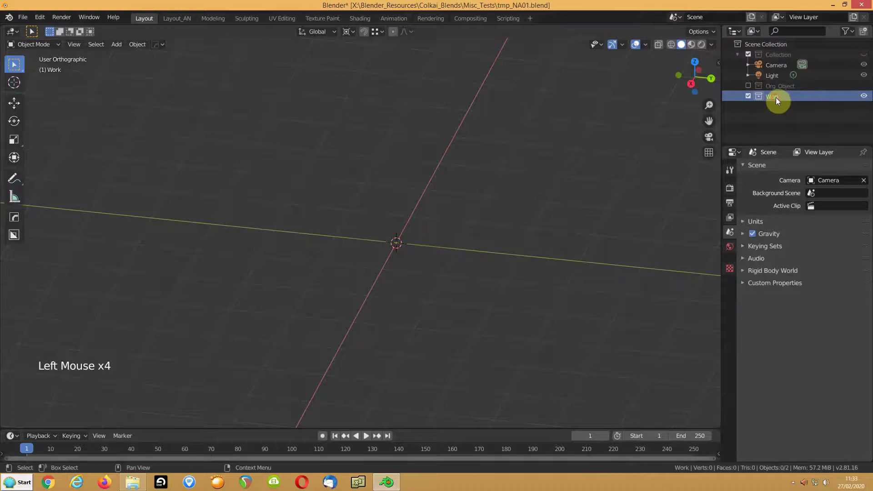
# Add a cylinder with 64 vertices, a 1 m radius and a depth of 0.2 m to the Work collection
pyautogui.hotkey('shift', 'a')
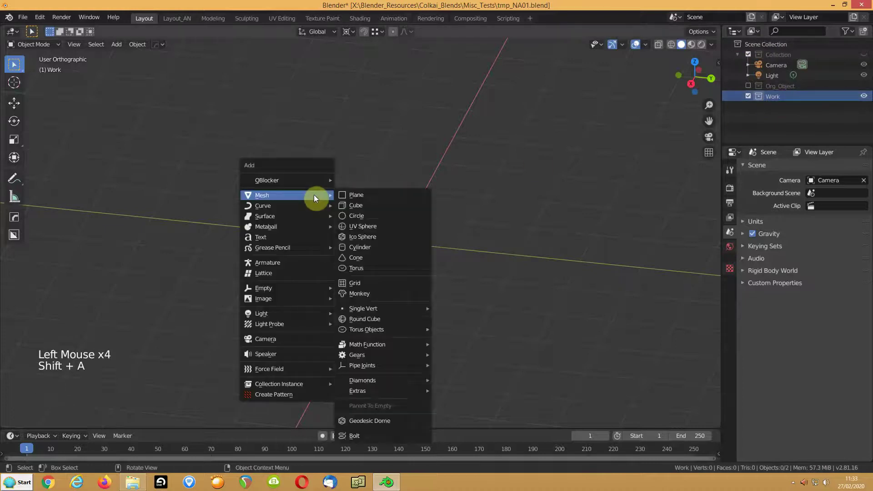
pyautogui.click(347, 247)
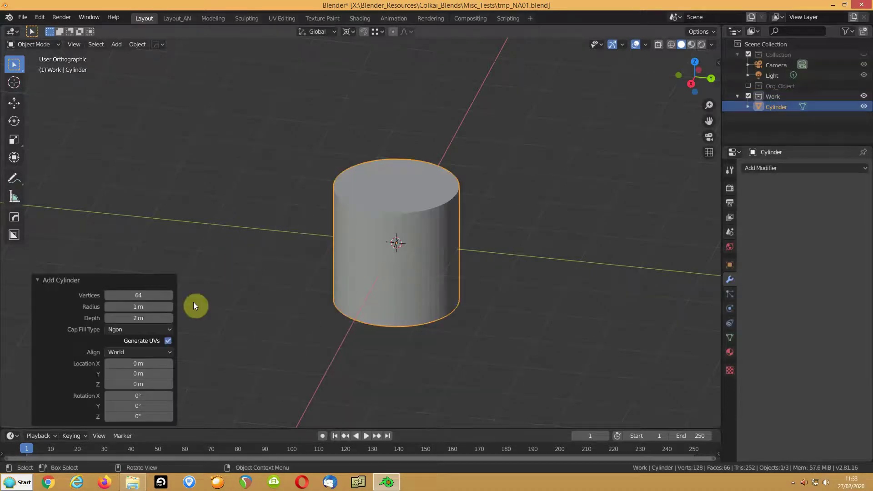
pyautogui.click(146, 318)
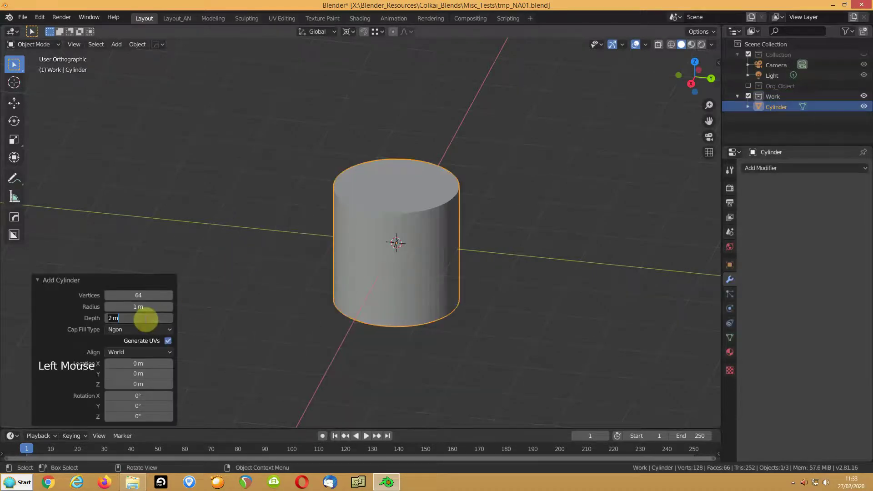
pyautogui.write('0.2')
pyautogui.press('Return')
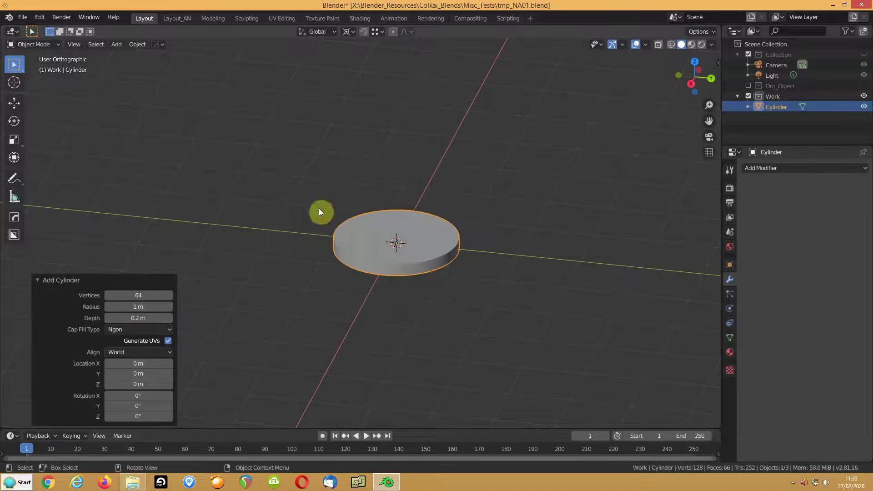
# Delete the top and bottom cap faces of the cylinder, leaving only its side band
pyautogui.click(358, 253)
pyautogui.press('Tab')
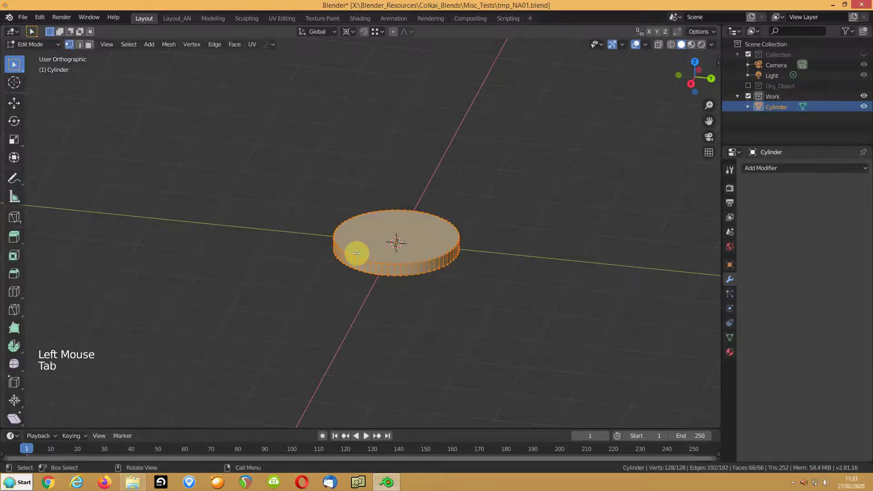
pyautogui.scroll(3, 357, 253)
pyautogui.press('3')
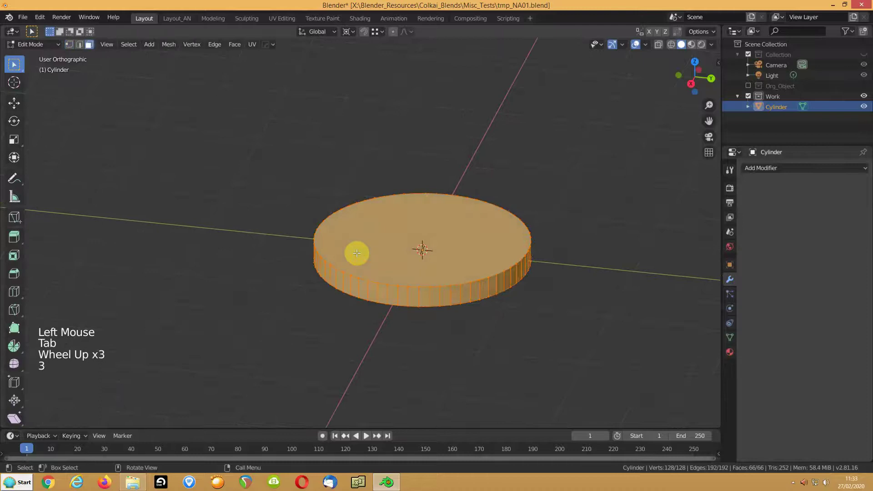
pyautogui.click(396, 244)
pyautogui.moveTo(351, 299); pyautogui.dragTo(361, 218, button='middle')
pyautogui.keyDown('shift'); pyautogui.click(405, 264); pyautogui.keyUp('shift')
pyautogui.press('Delete')
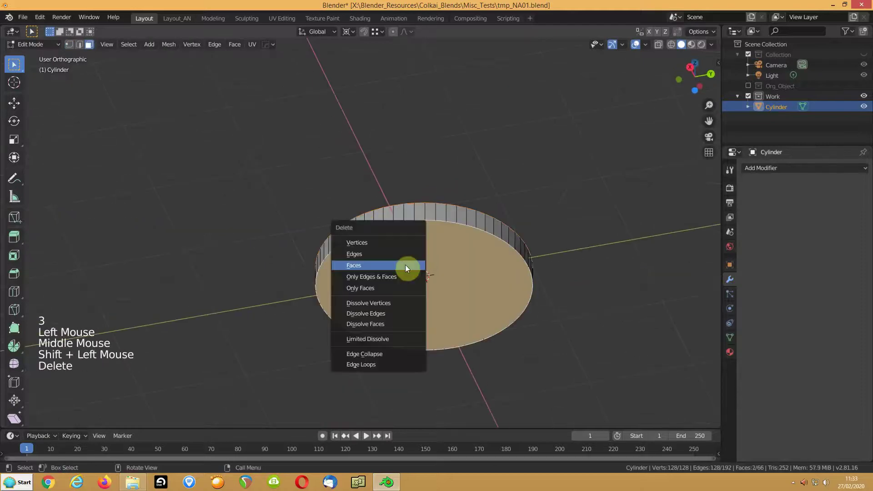
pyautogui.click(405, 264)
# Cut the band in two places by deleting the vertices of one vertical edge just past each end of a quarter arc
pyautogui.moveTo(421, 181); pyautogui.dragTo(394, 292, button='middle')
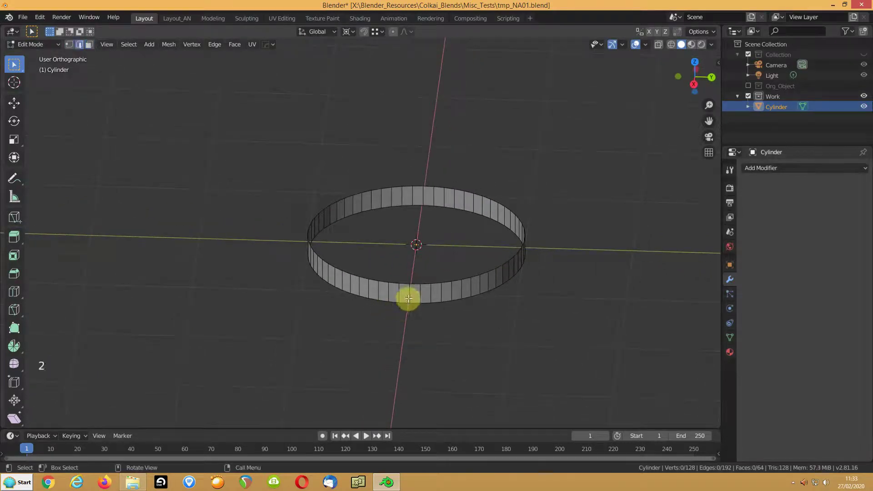
pyautogui.click(400, 295)
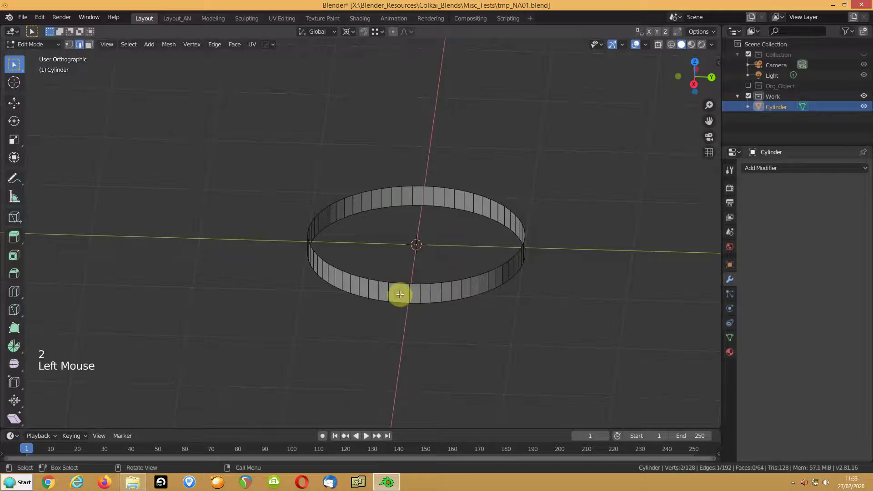
pyautogui.moveTo(400, 294); pyautogui.dragTo(425, 255, button='middle')
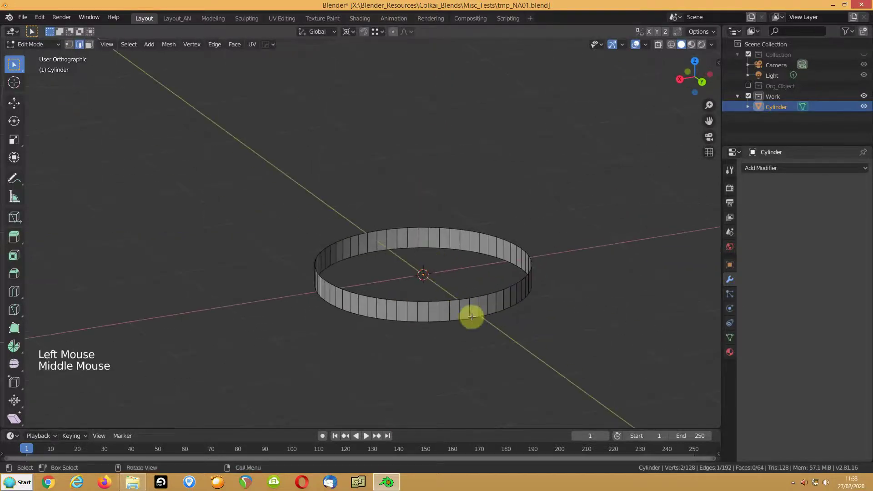
pyautogui.keyDown('shift'); pyautogui.click(489, 303); pyautogui.keyUp('shift')
pyautogui.press('Delete')
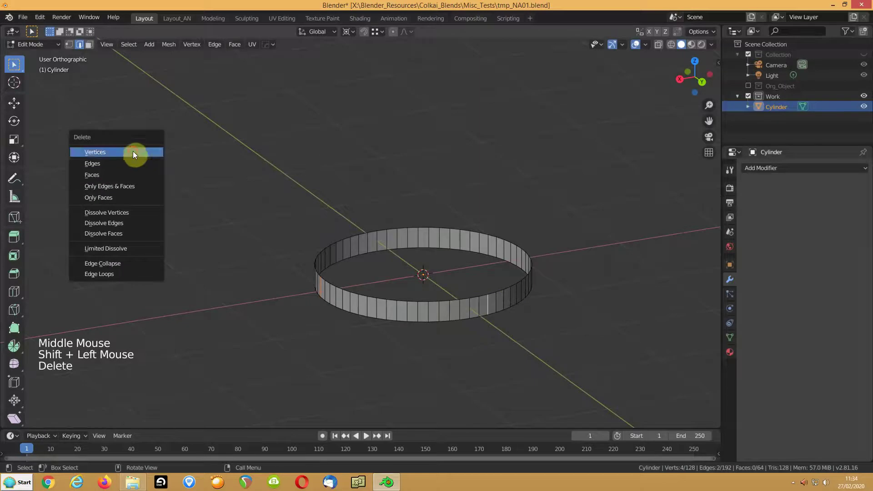
pyautogui.click(134, 151)
# Select the larger disconnected part of the band and delete its vertices, keeping only the quarter arc
pyautogui.press('l')
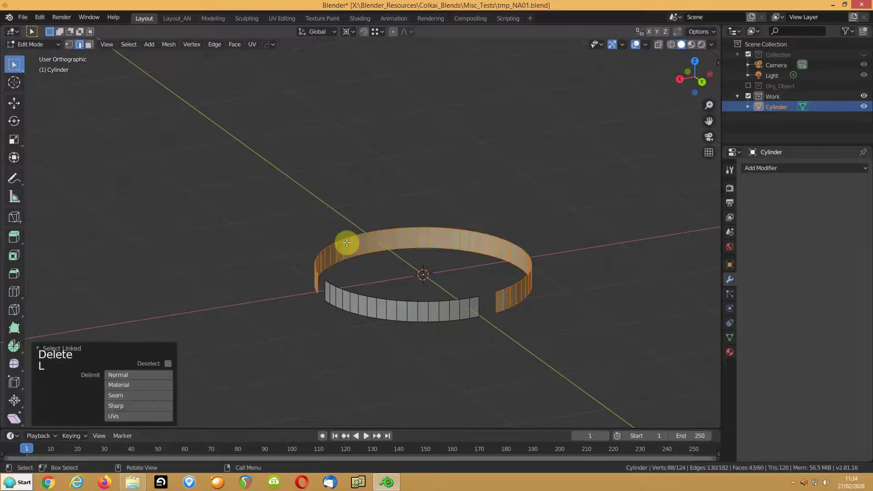
pyautogui.press('Delete')
pyautogui.click(347, 242)
# Circle-select the eight faces at the Y-axis end of the quarter arc and delete them
pyautogui.keyDown('shift'); pyautogui.moveTo(298, 288); pyautogui.dragTo(365, 230, button='middle'); pyautogui.keyUp('shift')
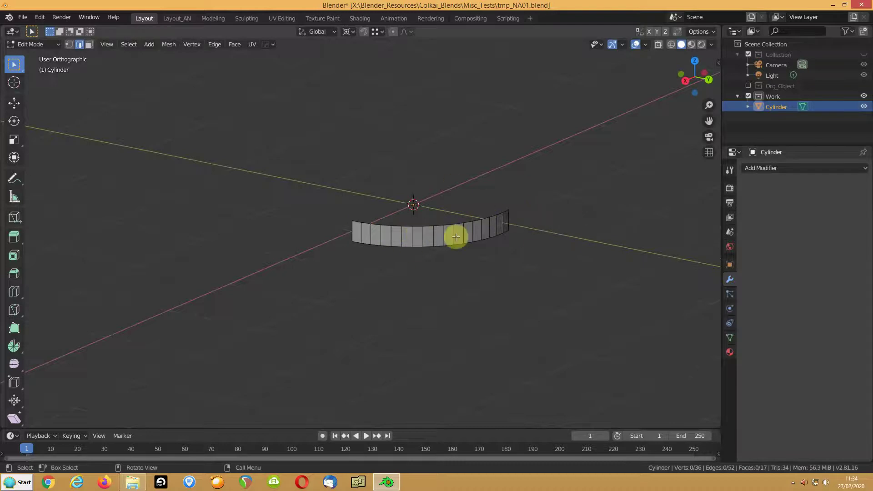
pyautogui.press('3')
pyautogui.press('c')
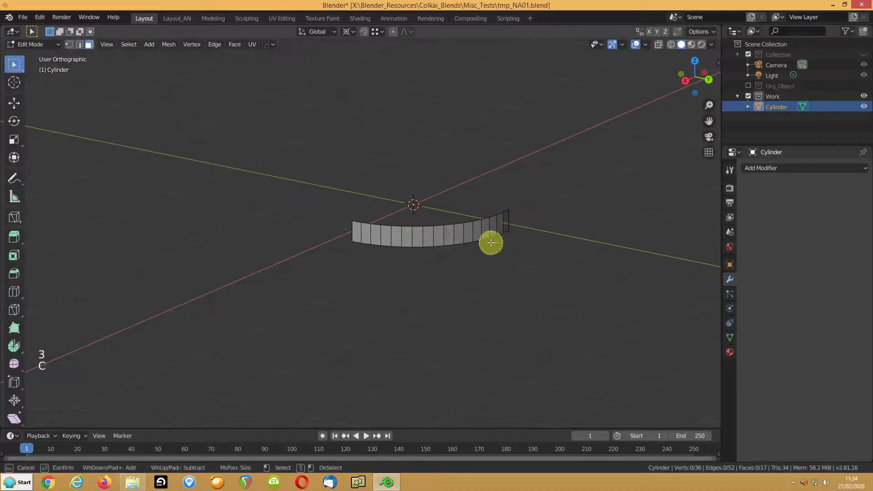
pyautogui.moveTo(514, 227); pyautogui.dragTo(475, 231)
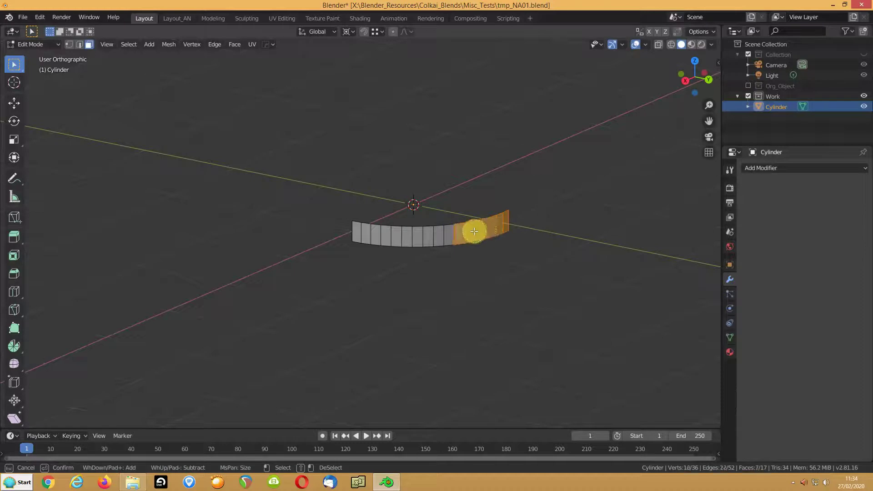
pyautogui.rightClick(463, 233)
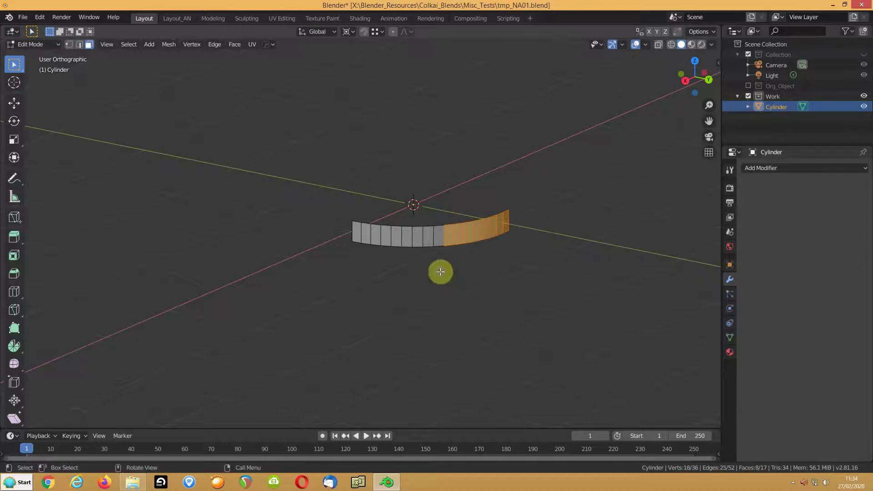
pyautogui.press('Delete')
pyautogui.click(425, 293)
# Add a centred loop cut along the arc and scale it outward to about 1.112 around the 3D Cursor as pivot point
pyautogui.moveTo(424, 290); pyautogui.dragTo(426, 263, button='middle')
pyautogui.scroll(2, 428, 262)
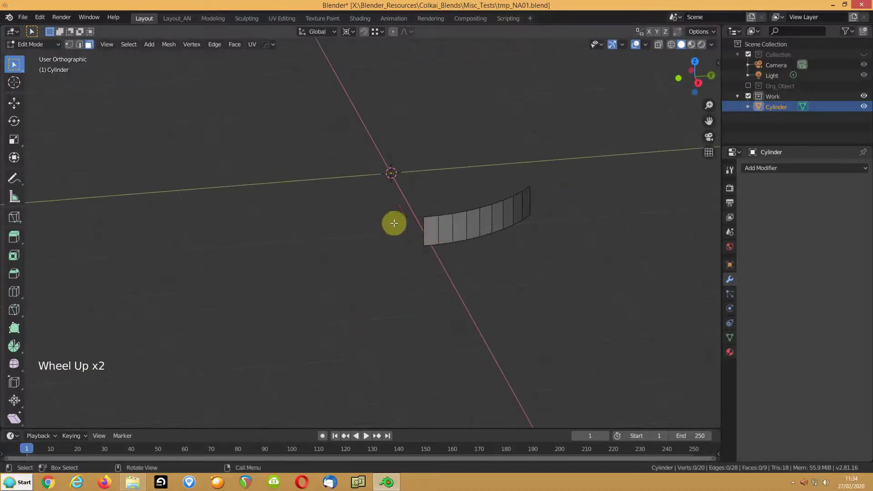
pyautogui.click(349, 30)
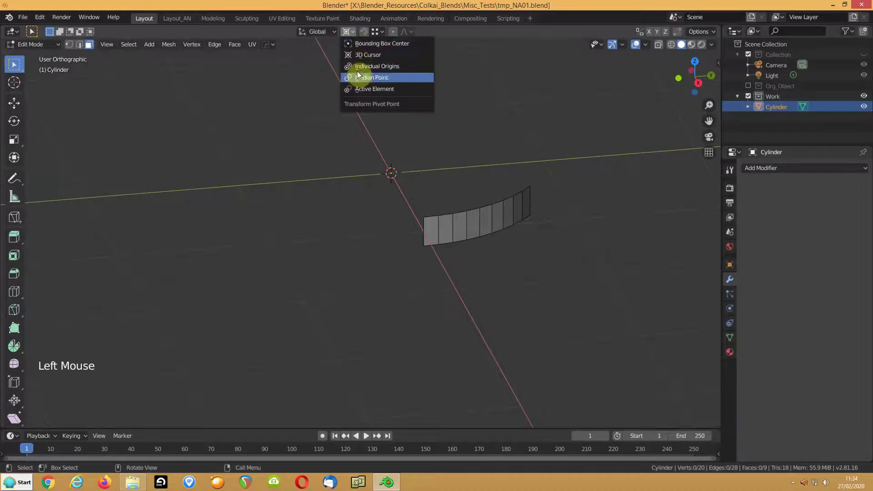
pyautogui.click(358, 54)
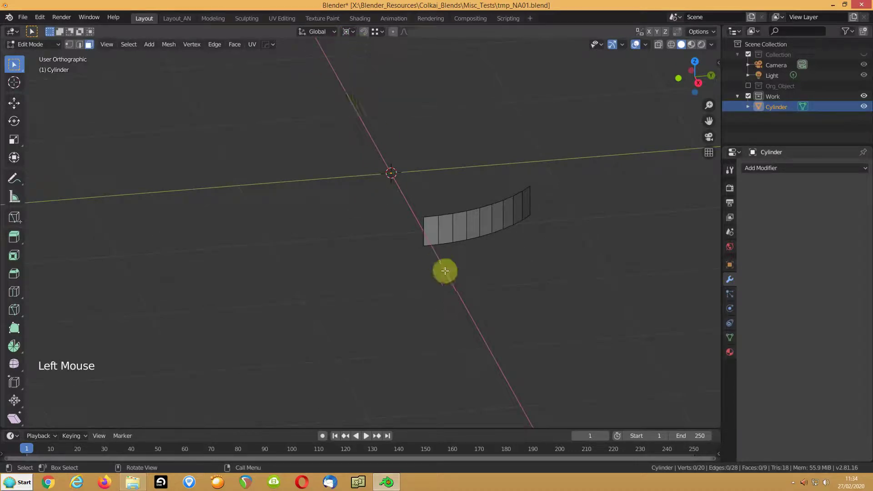
pyautogui.hotkey('ctrl', 'r')
pyautogui.click(430, 230)
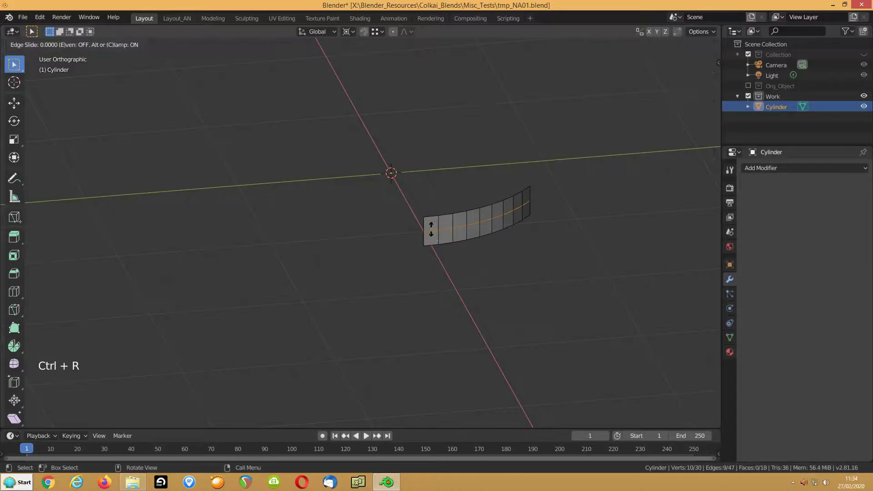
pyautogui.rightClick(273, 209)
pyautogui.press('s')
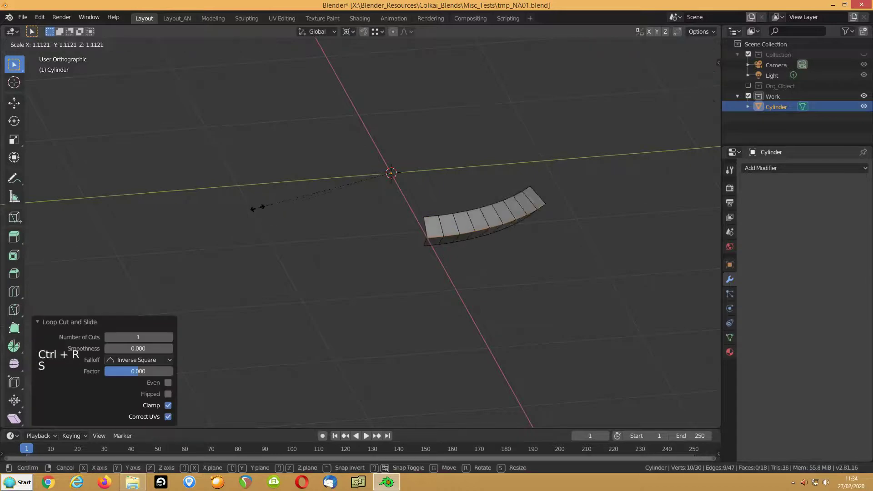
pyautogui.click(257, 208)
# Bevel the selected middle edge loop of the arc with a width of about 0.105 m and 4 segments
pyautogui.moveTo(327, 209)
pyautogui.keyDown('shift'); pyautogui.mouseDown(button='middle')
pyautogui.moveTo(317, 191)
pyautogui.moveTo(300, 220)
pyautogui.moveTo(326, 210)
pyautogui.mouseUp(button='middle'); pyautogui.keyUp('shift')
pyautogui.scroll(2, 325, 211)
pyautogui.hotkey('ctrl', 'b')
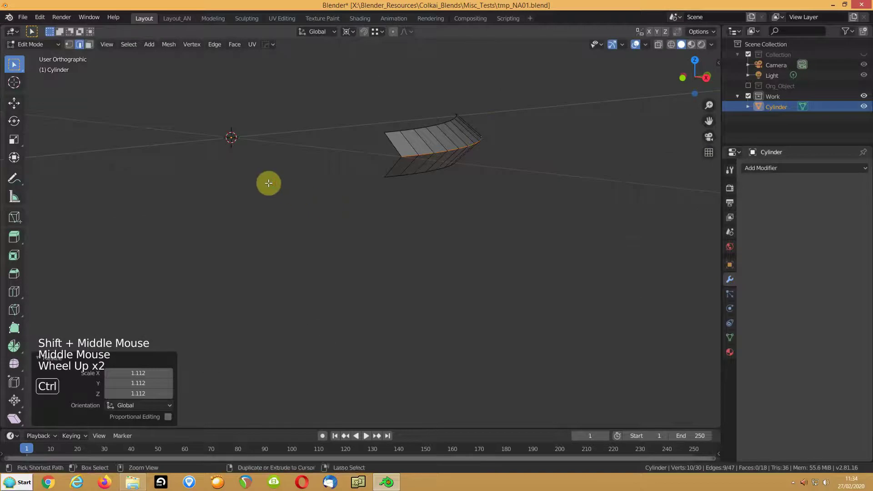
pyautogui.scroll(3, 261, 183)
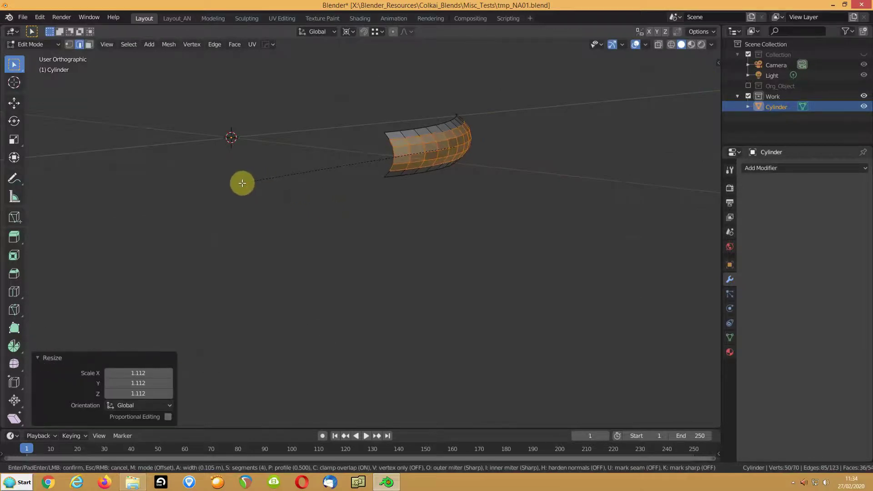
pyautogui.click(243, 184)
# Add a centred loop cut across the arc in the third segment from its X-axis end
pyautogui.moveTo(386, 172); pyautogui.dragTo(415, 206, button='middle')
pyautogui.scroll(3, 425, 190)
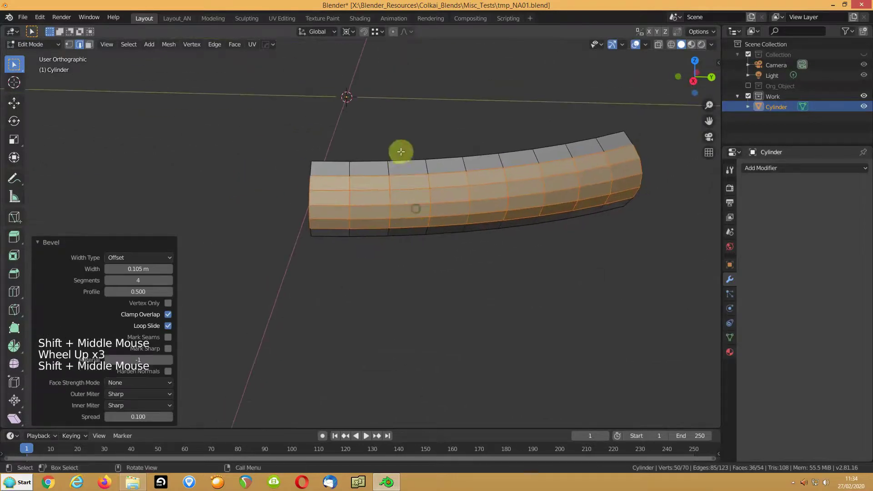
pyautogui.hotkey('ctrl', 'r')
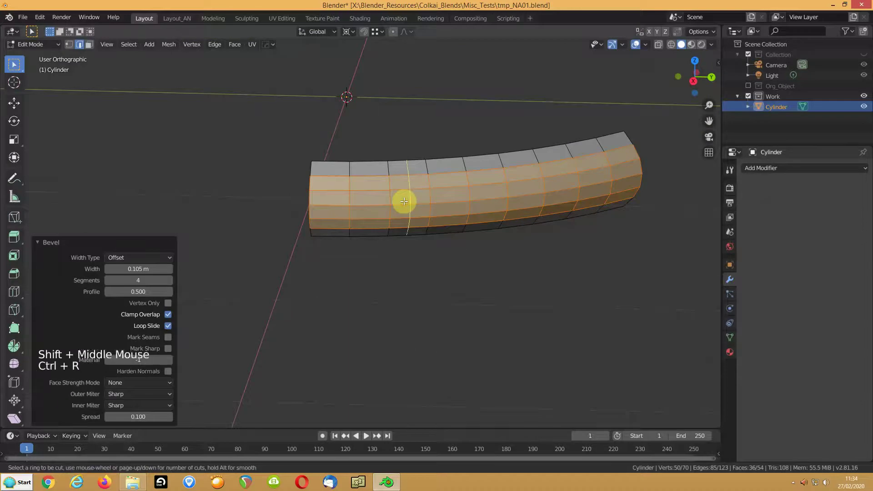
pyautogui.click(404, 201)
pyautogui.click(400, 201)
# Bevel the two middle lengthwise edges nearest the X-axis end with one segment and a width of about 0.07 m
pyautogui.click(331, 205)
pyautogui.keyDown('shift'); pyautogui.click(367, 207); pyautogui.keyUp('shift')
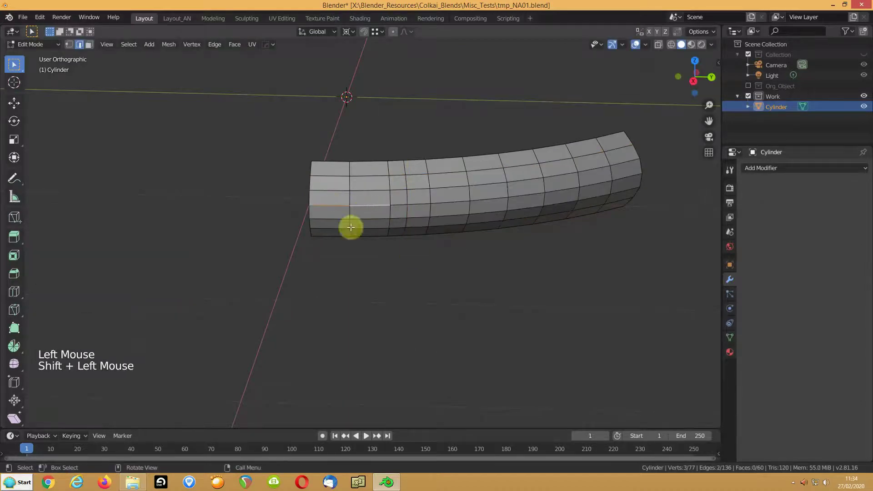
pyautogui.moveTo(269, 246); pyautogui.dragTo(277, 227, button='middle')
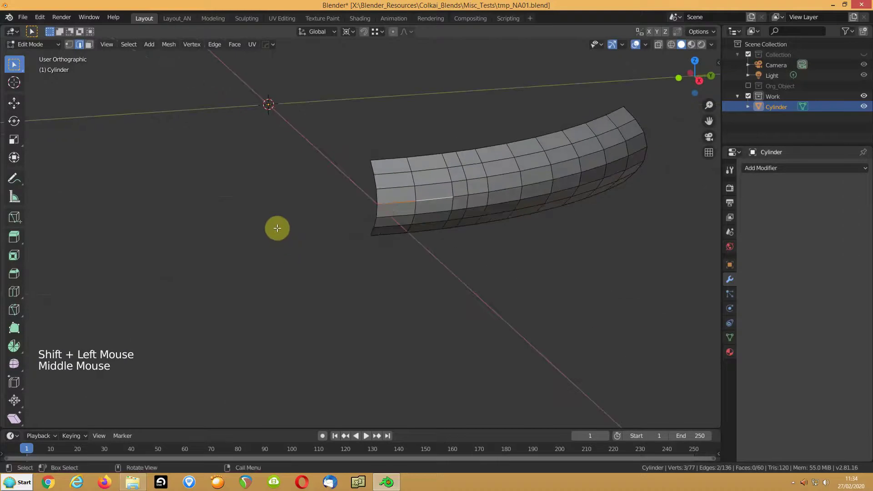
pyautogui.hotkey('ctrl', 'b')
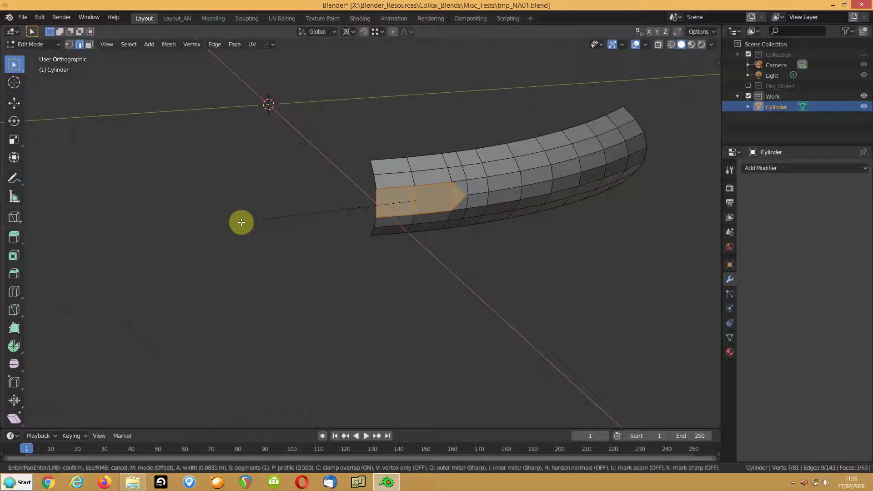
pyautogui.click(246, 222)
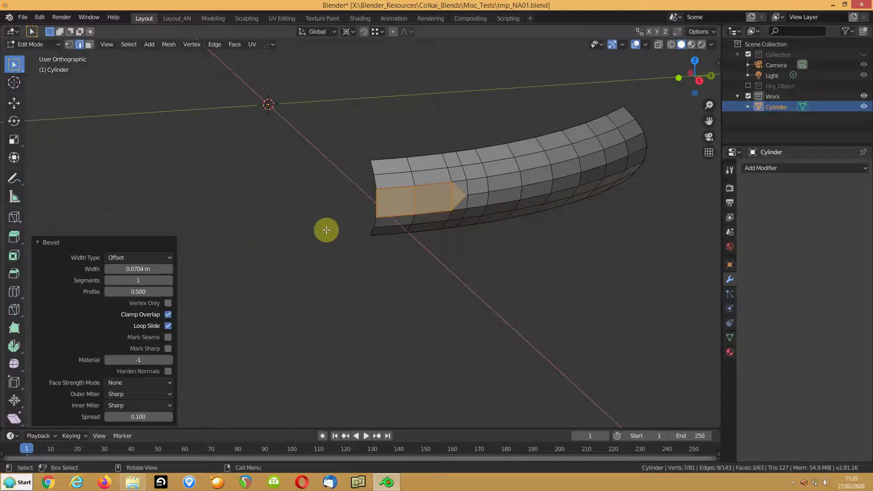
# Select the whole mesh and merge its vertices by distance
pyautogui.press('a')
pyautogui.press('alt')
pyautogui.hotkey('alt', 'm')
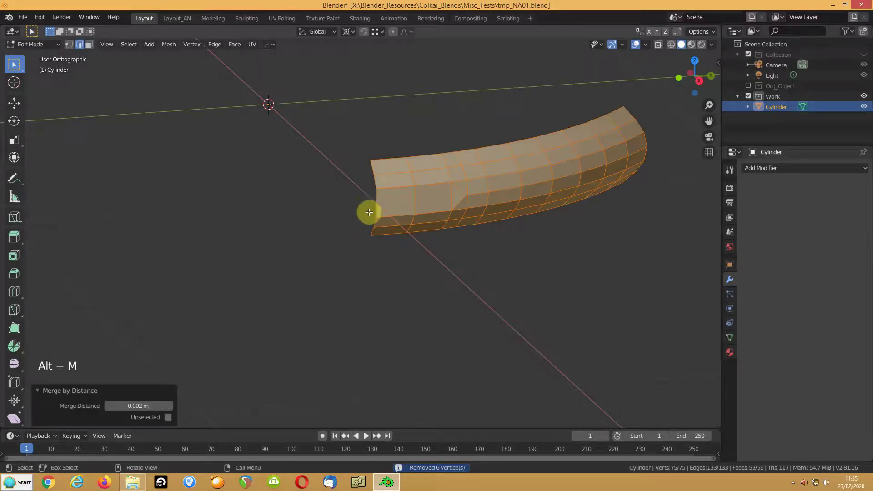
# Select the three faces enclosed by the bevelled edges, including the pointed tip, and delete them to open the slot
pyautogui.click(434, 189)
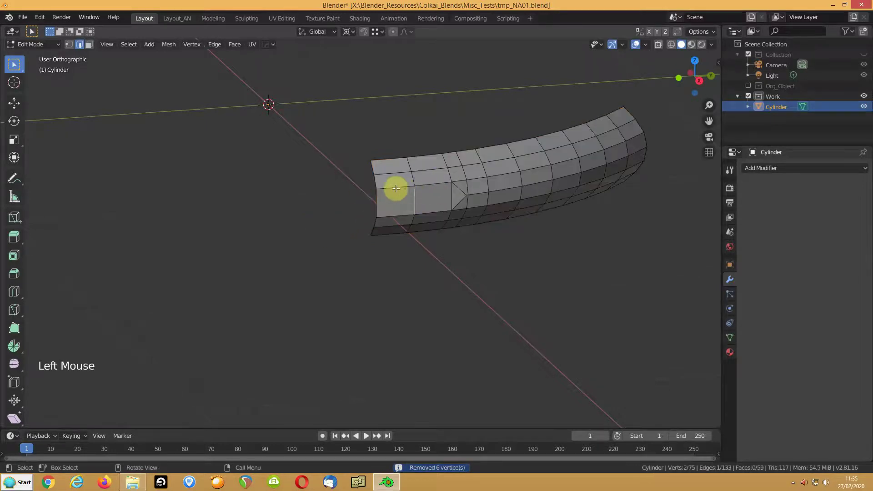
pyautogui.press('3')
pyautogui.click(454, 195)
pyautogui.keyDown('shift'); pyautogui.click(429, 195); pyautogui.keyUp('shift')
pyautogui.keyDown('shift'); pyautogui.click(394, 198); pyautogui.keyUp('shift')
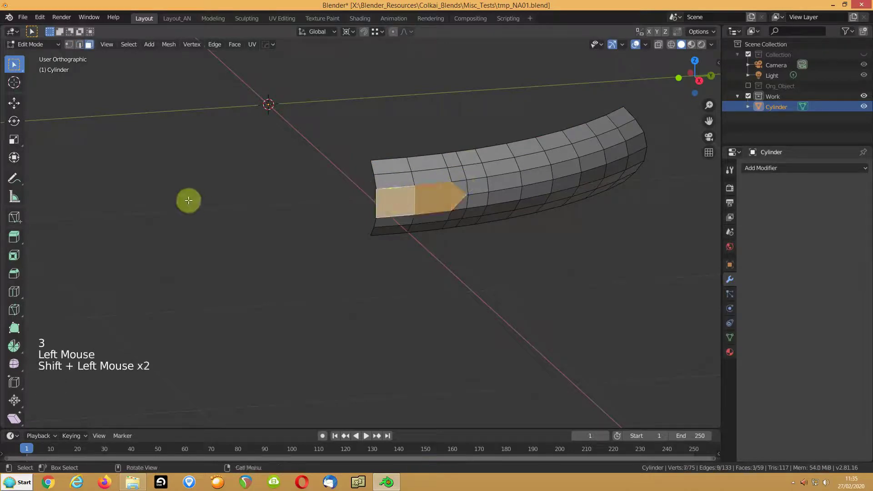
pyautogui.press('Delete')
pyautogui.click(189, 203)
# Return to Object Mode, shade the arc smooth and enable Auto Smooth for its normals
pyautogui.moveTo(277, 203); pyautogui.dragTo(293, 219, button='middle')
pyautogui.press('Tab')
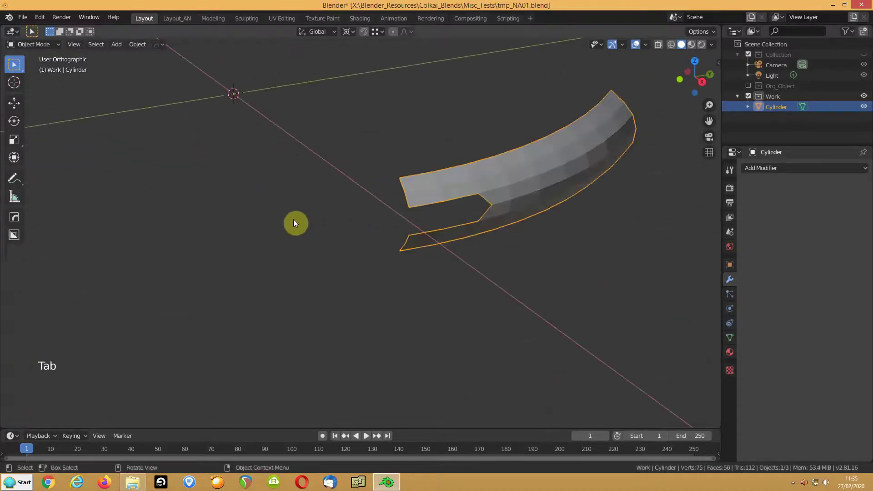
pyautogui.keyDown('shift'); pyautogui.moveTo(380, 200); pyautogui.dragTo(266, 208, button='middle'); pyautogui.keyUp('shift')
pyautogui.rightClick(265, 207)
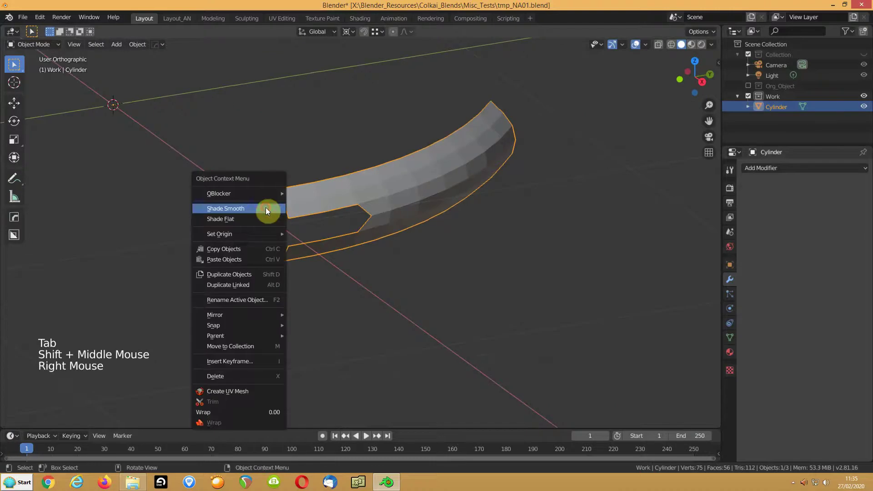
pyautogui.click(729, 337)
pyautogui.click(759, 355)
# Apply the Hard Ops Sharpen operation to the arc and set its Auto Smooth Angle to 35°
pyautogui.scroll(-2, 400, 291)
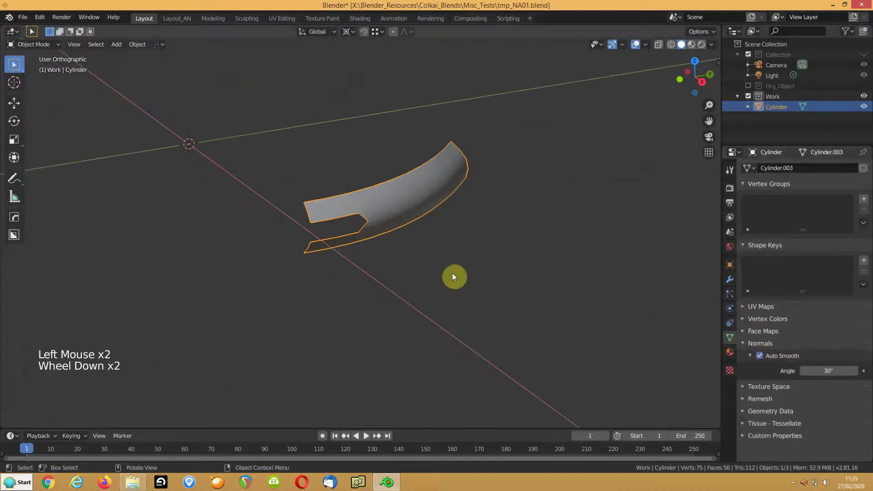
pyautogui.keyDown('shift'); pyautogui.moveTo(433, 280); pyautogui.dragTo(451, 294, button='middle'); pyautogui.keyUp('shift')
pyautogui.scroll(4, 476, 282)
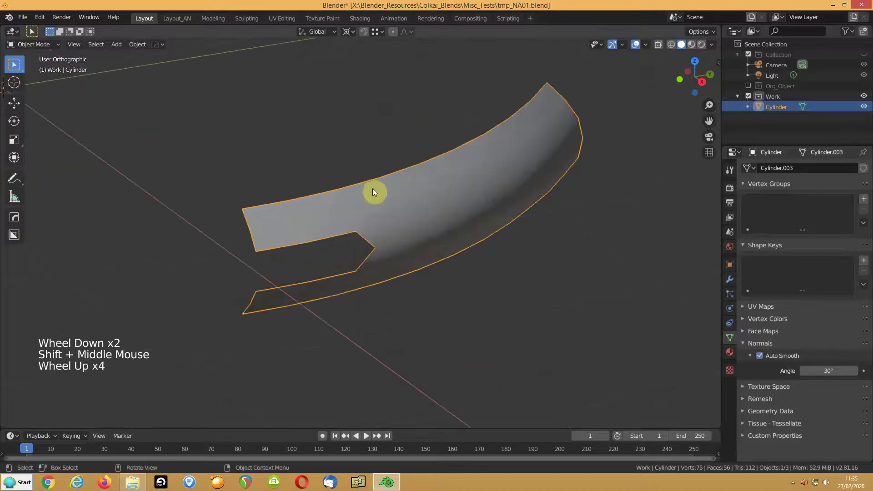
pyautogui.press('q')
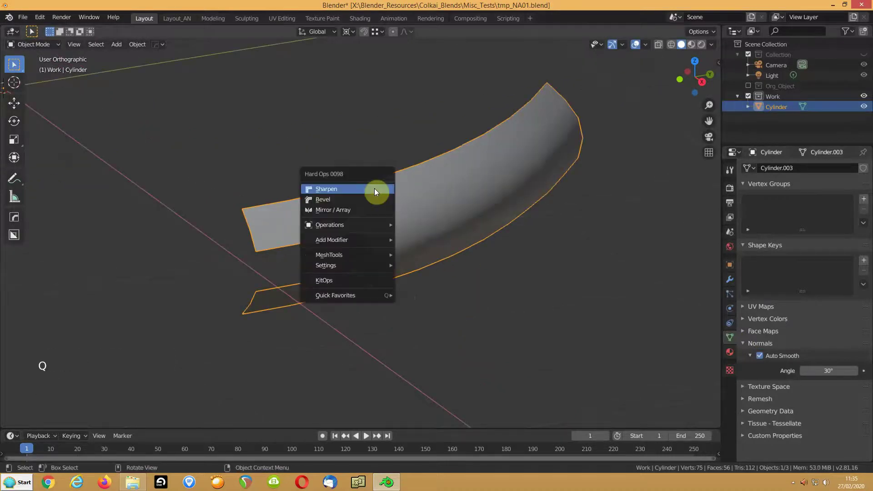
pyautogui.click(375, 188)
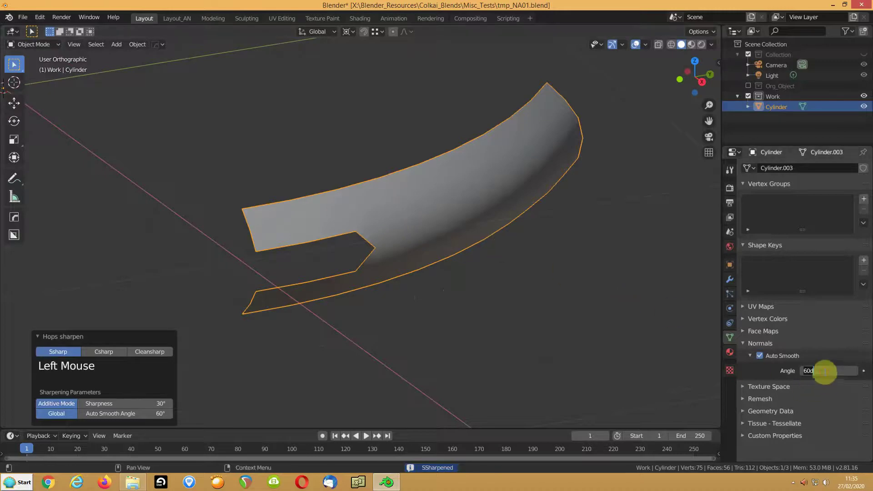
pyautogui.click(151, 416)
pyautogui.click(150, 414)
pyautogui.write('35')
pyautogui.press('Return')
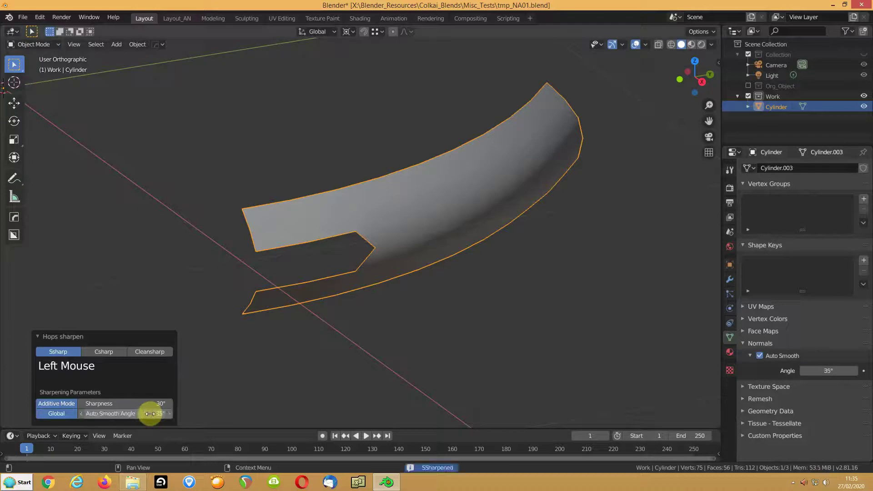
pyautogui.click(37, 336)
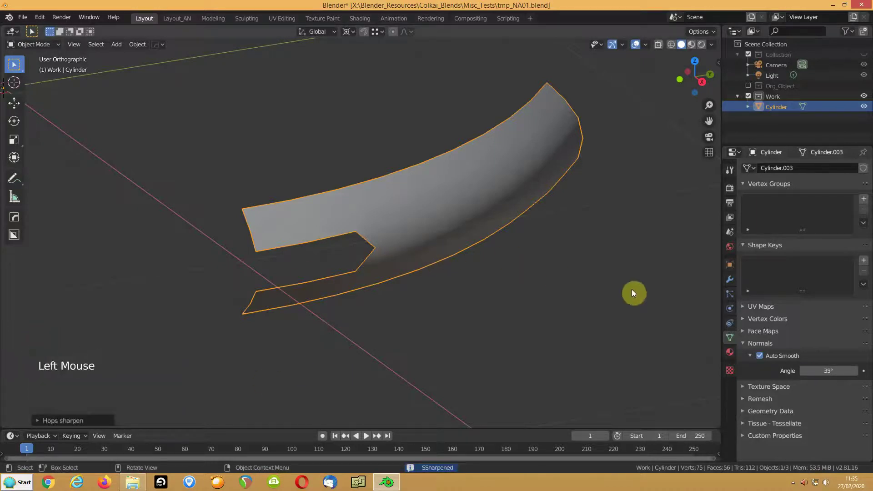
# Add a Solidify modifier with Even Thickness and High Quality Normals enabled, and apply it to the arc
pyautogui.click(730, 279)
pyautogui.click(761, 169)
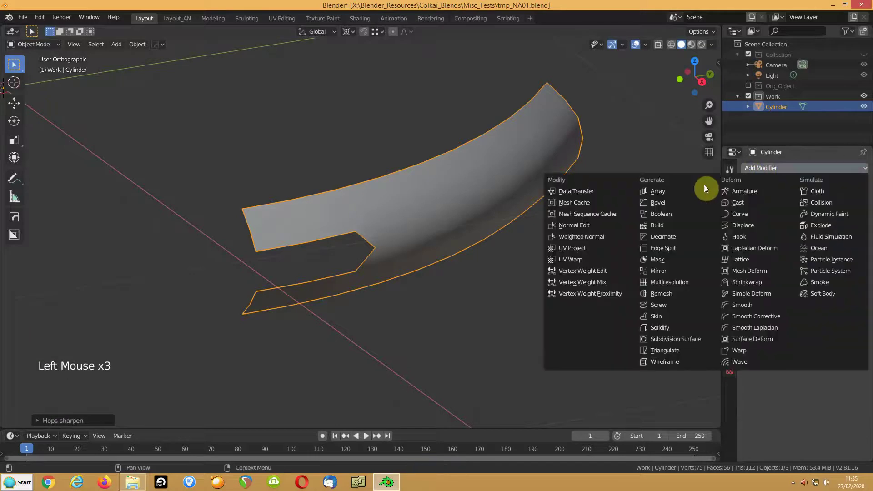
pyautogui.click(645, 332)
pyautogui.moveTo(455, 310)
pyautogui.mouseDown(button='middle')
pyautogui.moveTo(419, 299)
pyautogui.moveTo(513, 269)
pyautogui.moveTo(454, 298)
pyautogui.mouseUp(button='middle')
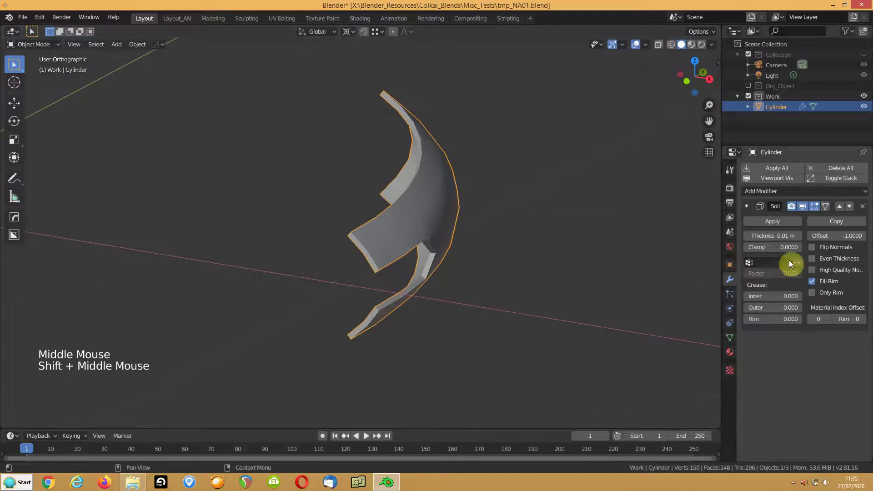
pyautogui.click(815, 259)
pyautogui.click(817, 270)
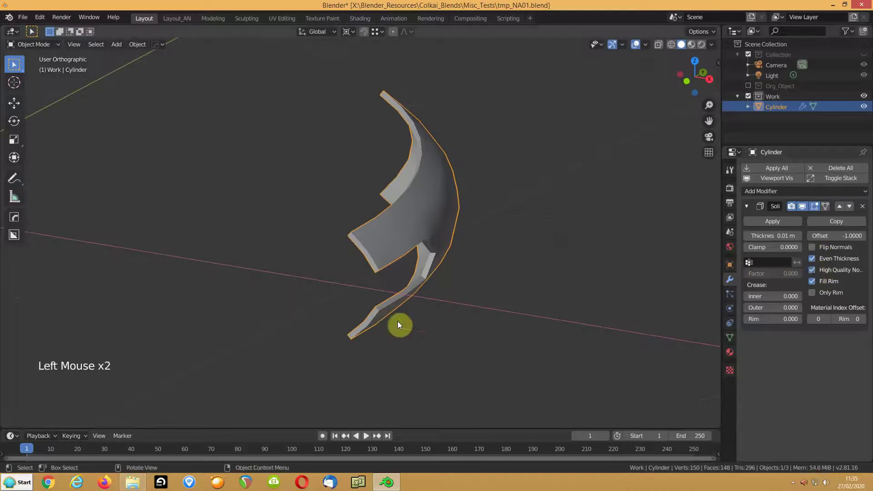
pyautogui.moveTo(393, 327); pyautogui.dragTo(563, 276, button='middle')
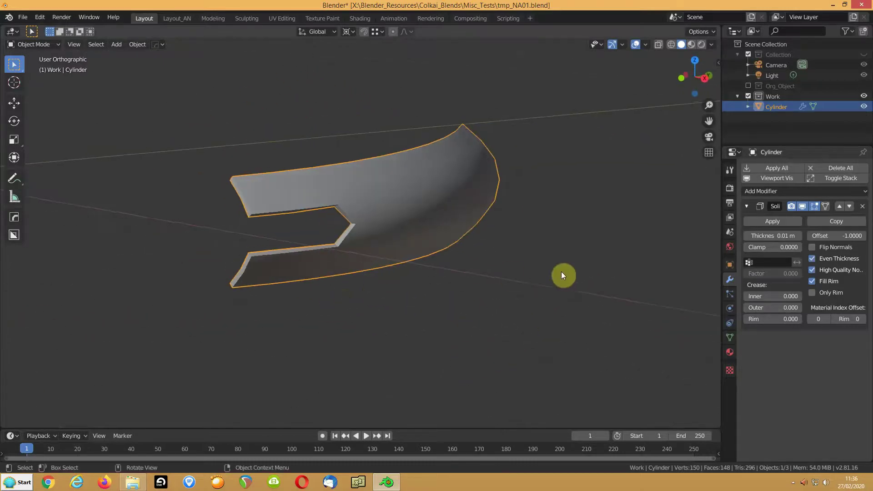
pyautogui.click(766, 220)
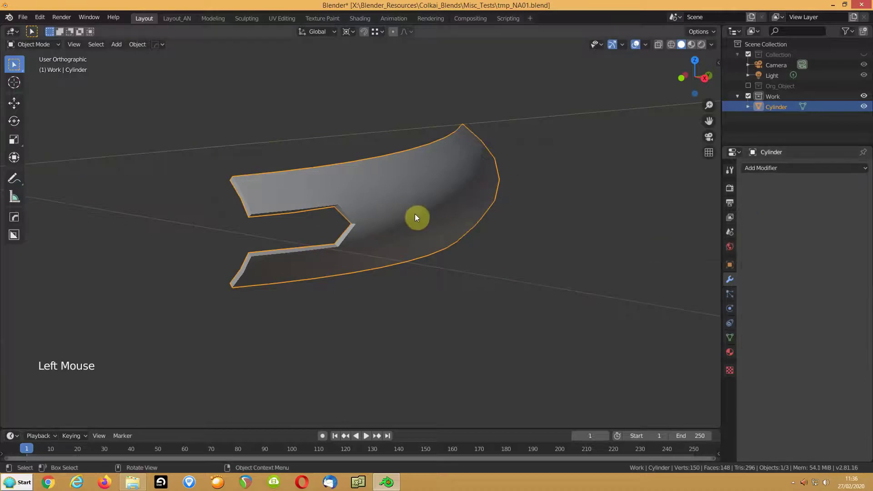
# In Edit Mode, select the complete loop of rim faces running around the solidified arc and slot
pyautogui.press('Tab')
pyautogui.moveTo(335, 197); pyautogui.dragTo(368, 209, button='middle')
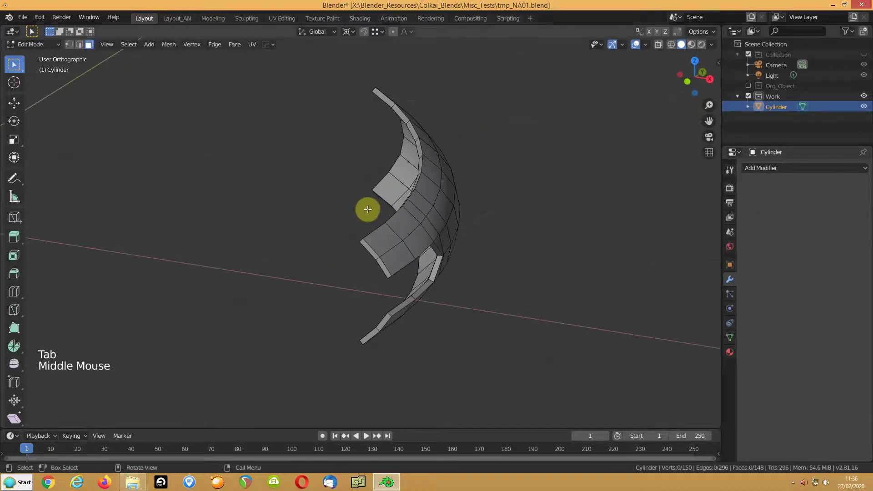
pyautogui.press('3')
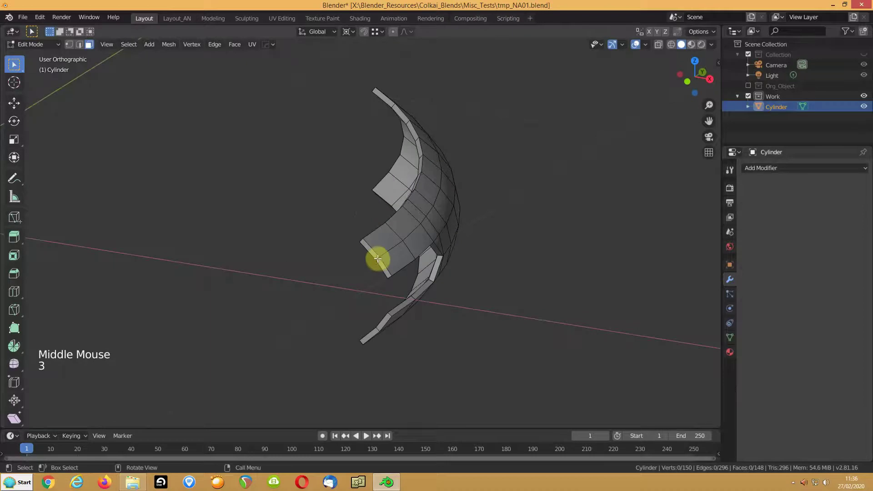
pyautogui.keyDown('alt'); pyautogui.click(378, 258); pyautogui.keyUp('alt')
pyautogui.moveTo(341, 259); pyautogui.dragTo(395, 255, button='middle')
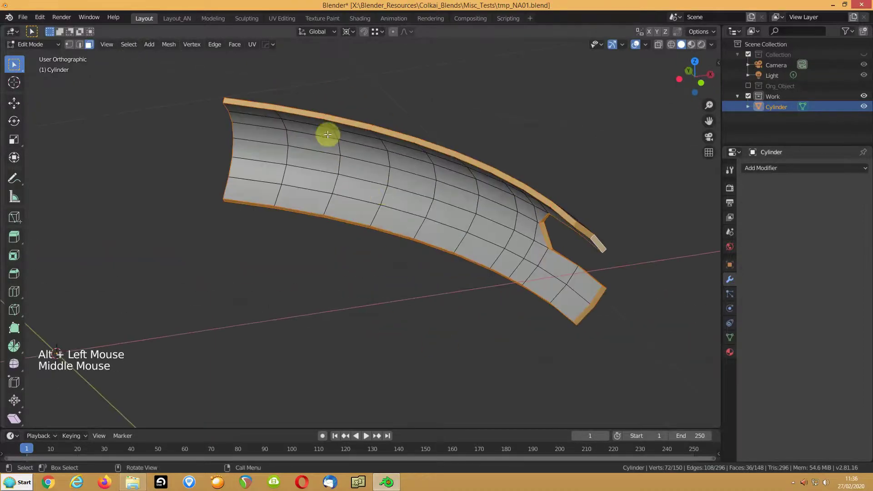
# Circle-deselect the rim faces along the arc's upper edge and around the slot
pyautogui.press('c')
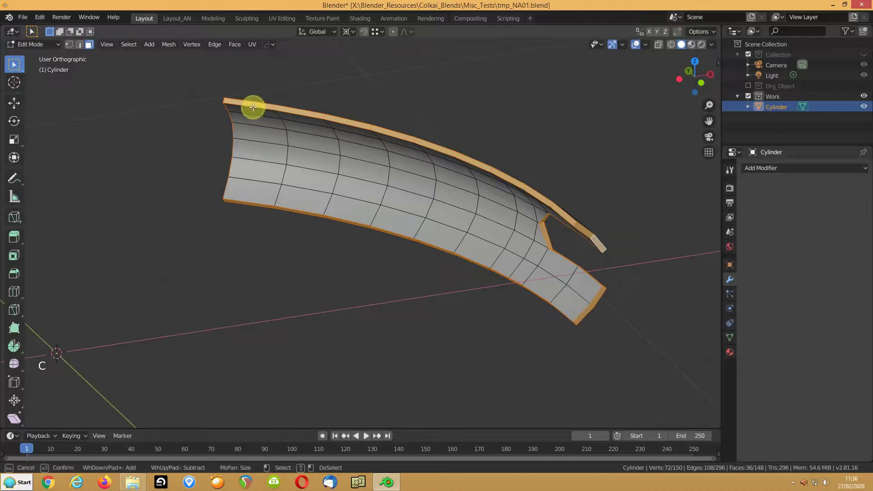
pyautogui.moveTo(256, 108)
pyautogui.mouseDown(button='middle')
pyautogui.moveTo(454, 142)
pyautogui.moveTo(510, 176)
pyautogui.mouseUp(button='middle')
pyautogui.rightClick(415, 140)
pyautogui.moveTo(415, 140); pyautogui.dragTo(461, 147, button='middle')
pyautogui.press('c')
pyautogui.moveTo(569, 149); pyautogui.dragTo(572, 150, button='middle')
pyautogui.moveTo(511, 208)
pyautogui.mouseDown(button='middle')
pyautogui.moveTo(567, 189)
pyautogui.moveTo(598, 191)
pyautogui.moveTo(599, 210)
pyautogui.moveTo(555, 218)
pyautogui.moveTo(468, 189)
pyautogui.moveTo(449, 171)
pyautogui.moveTo(274, 175)
pyautogui.mouseUp(button='middle')
pyautogui.rightClick(536, 191)
pyautogui.press('c')
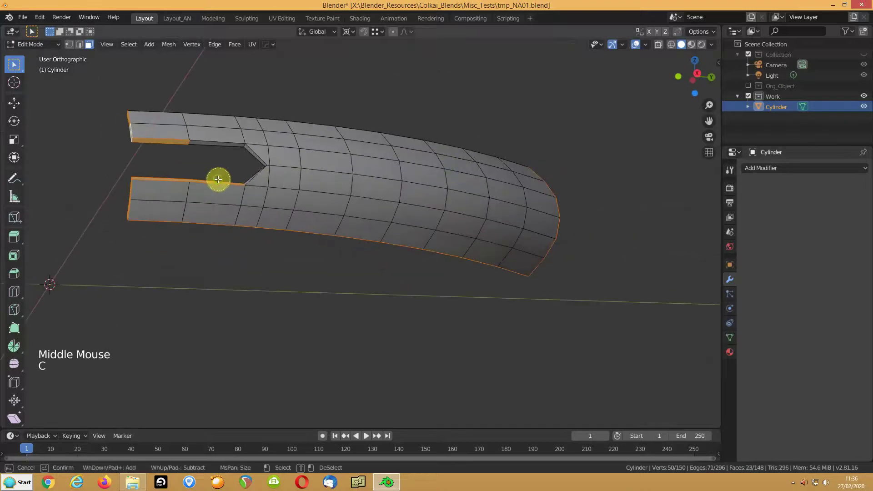
pyautogui.moveTo(195, 176); pyautogui.dragTo(178, 141, button='middle')
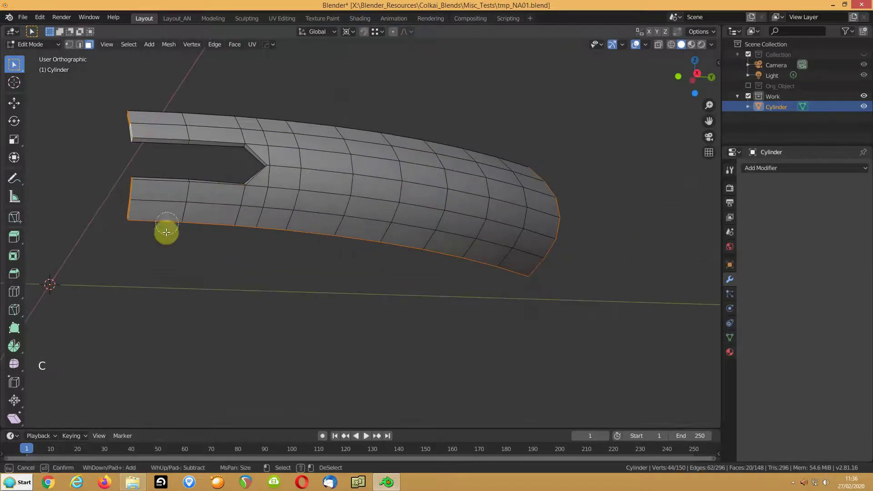
pyautogui.rightClick(146, 258)
# Circle-deselect the rim faces along the lower edge and delete the remaining selected faces at both ends of the arc
pyautogui.moveTo(146, 258); pyautogui.dragTo(312, 253, button='middle')
pyautogui.press('c')
pyautogui.moveTo(494, 255)
pyautogui.mouseDown(button='middle')
pyautogui.moveTo(601, 218)
pyautogui.moveTo(526, 244)
pyautogui.moveTo(234, 289)
pyautogui.mouseUp(button='middle')
pyautogui.rightClick(311, 236)
pyautogui.moveTo(581, 196); pyautogui.dragTo(587, 263, button='middle')
pyautogui.press('Delete')
pyautogui.click(315, 182)
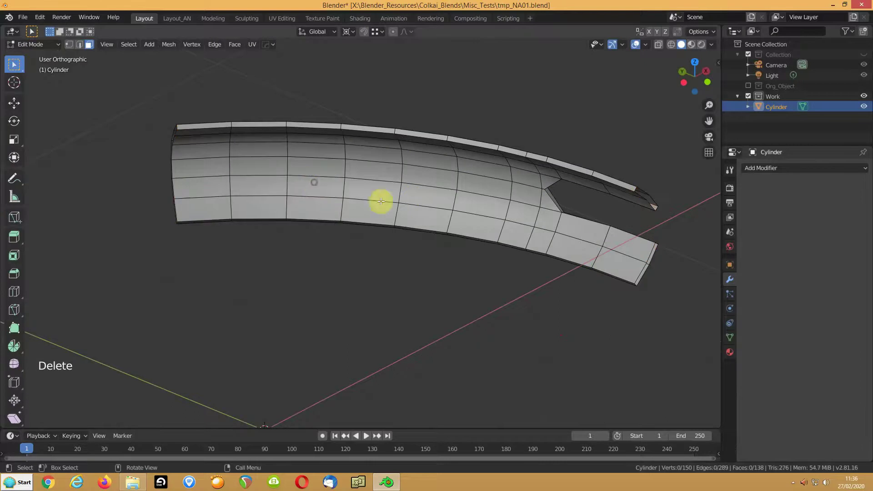
# On the arc's outer surface, slide the vertex just beyond the slot's pointed tip along its edge, away from the slot
pyautogui.moveTo(551, 201); pyautogui.dragTo(391, 183, button='middle')
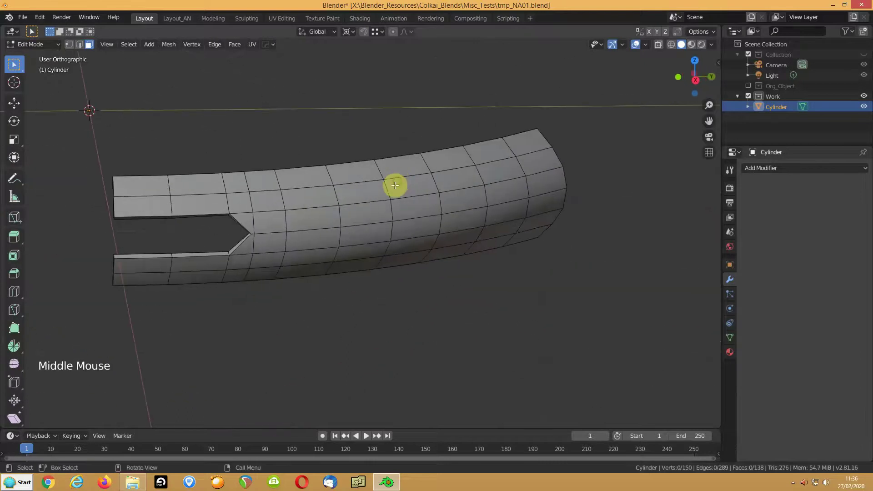
pyautogui.keyDown('shift'); pyautogui.moveTo(323, 193); pyautogui.dragTo(383, 207, button='middle'); pyautogui.keyUp('shift')
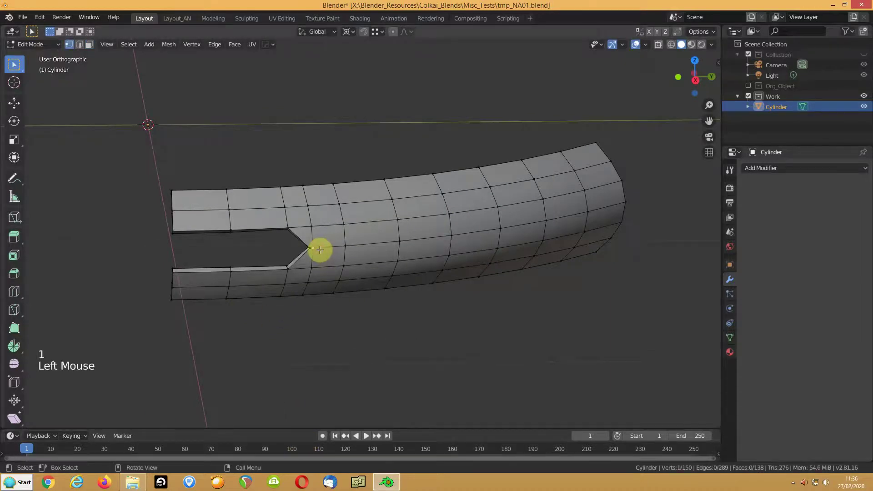
pyautogui.scroll(2, 308, 272)
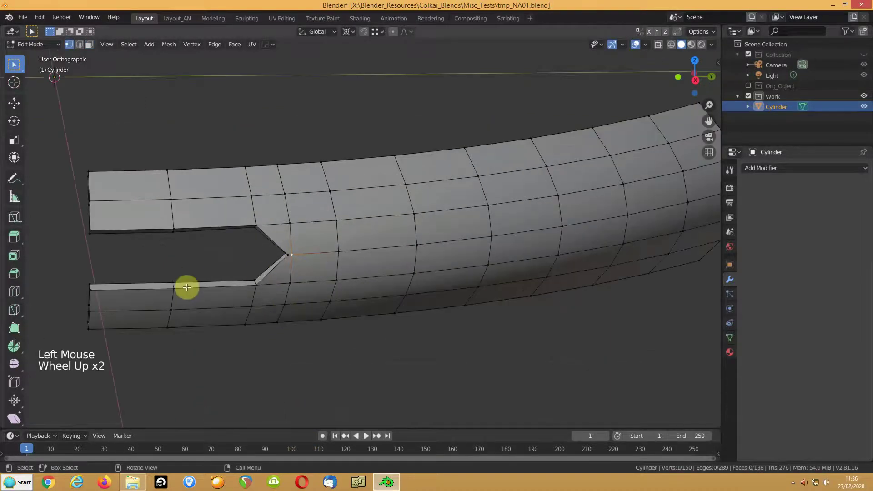
pyautogui.press('g')
pyautogui.press('g')
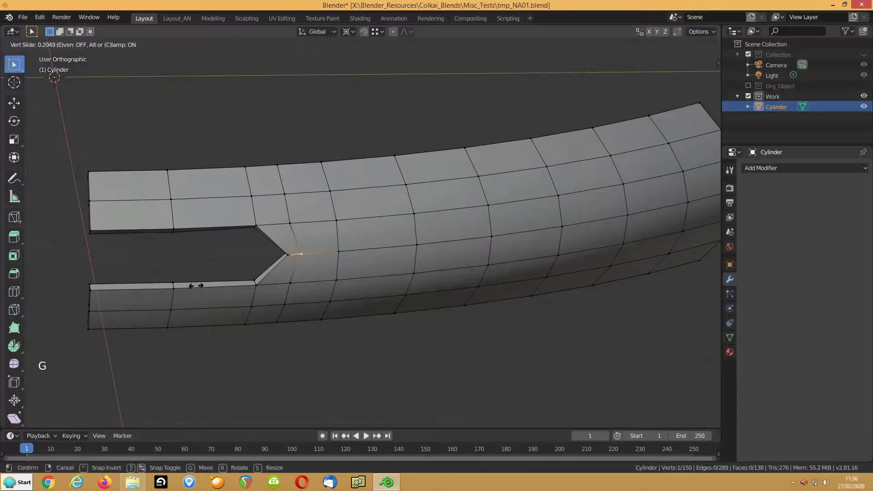
pyautogui.click(143, 285)
# Slide the matching vertex on the arc's inner surface away from the slot tip and return to Object Mode
pyautogui.moveTo(142, 284); pyautogui.dragTo(334, 275, button='middle')
pyautogui.click(463, 185)
pyautogui.press('g')
pyautogui.press('g')
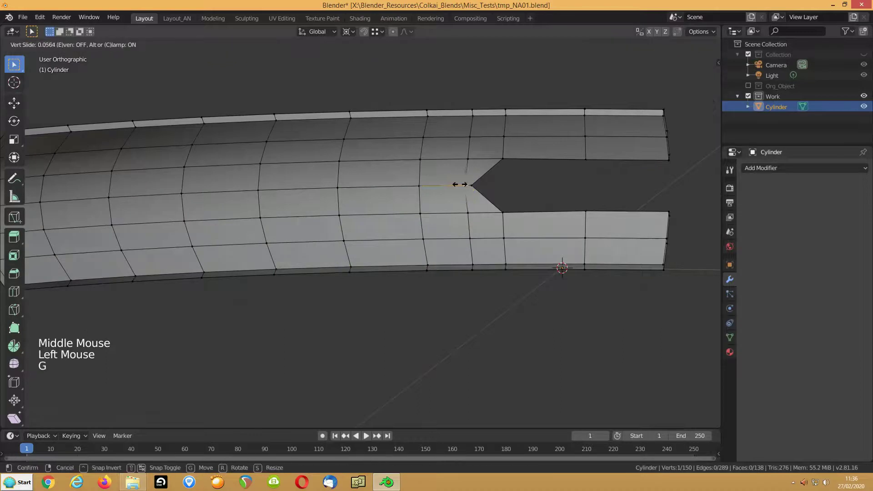
pyautogui.click(451, 186)
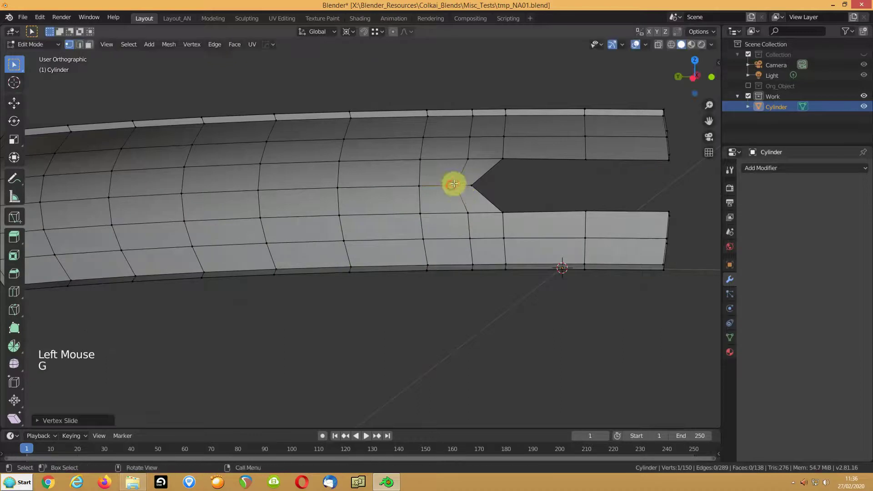
pyautogui.moveTo(523, 195); pyautogui.dragTo(310, 194, button='middle')
pyautogui.keyDown('shift'); pyautogui.moveTo(238, 241); pyautogui.dragTo(347, 251, button='middle'); pyautogui.keyUp('shift')
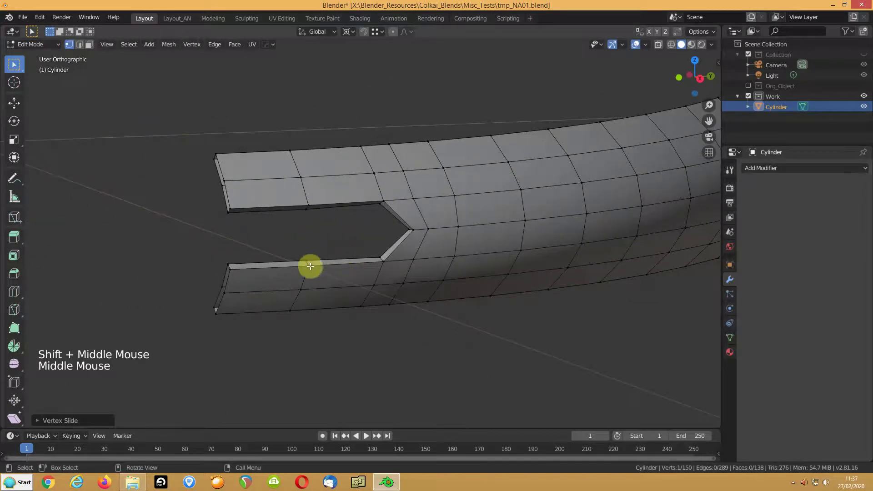
pyautogui.scroll(-5, 287, 212)
pyautogui.press('Tab')
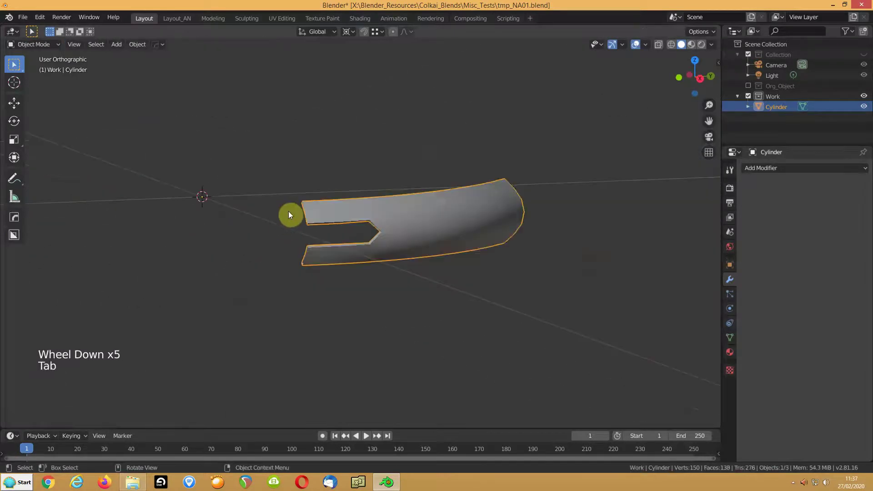
# Assign the existing BaseMaterial to the arc and show the viewport in Material Preview shading
pyautogui.moveTo(340, 218); pyautogui.dragTo(361, 227, button='middle')
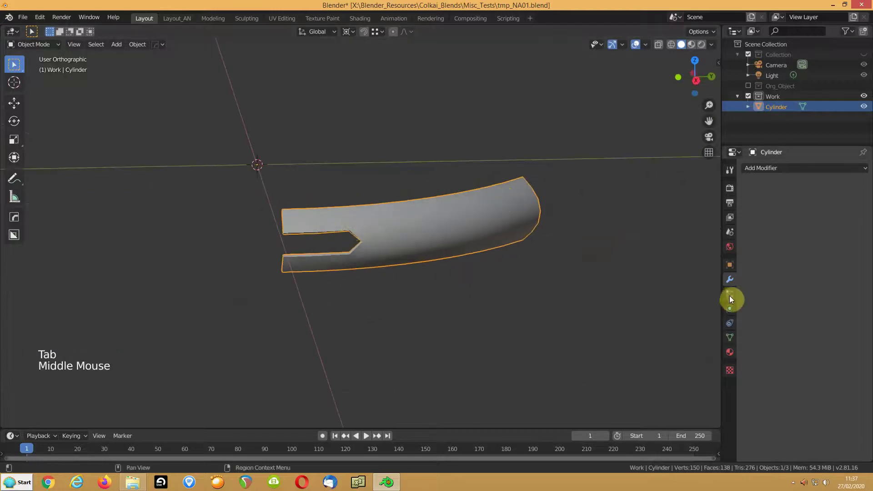
pyautogui.click(729, 354)
pyautogui.click(749, 210)
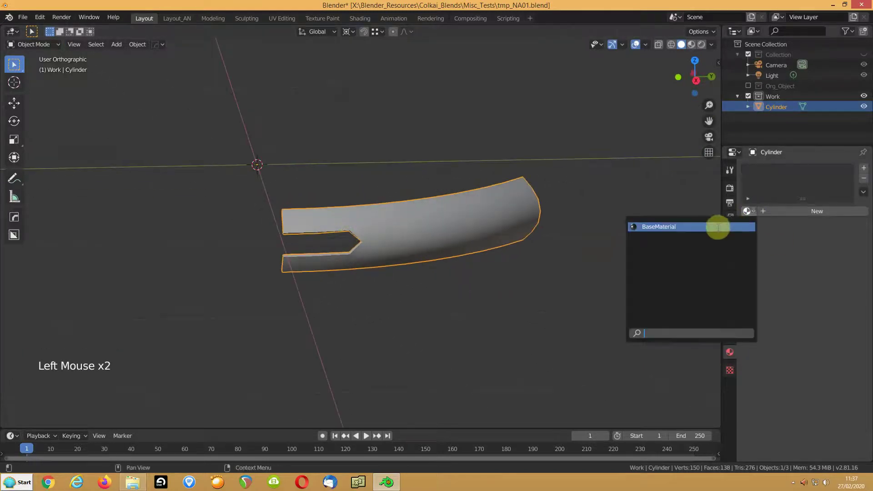
pyautogui.click(714, 226)
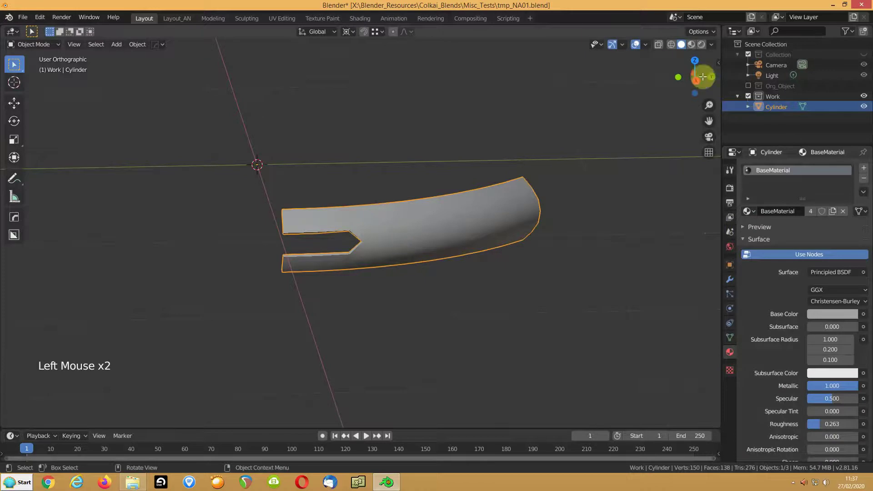
pyautogui.click(690, 44)
pyautogui.moveTo(481, 192)
pyautogui.mouseDown(button='middle')
pyautogui.moveTo(446, 192)
pyautogui.moveTo(482, 211)
pyautogui.mouseUp(button='middle')
pyautogui.scroll(-1, 479, 211)
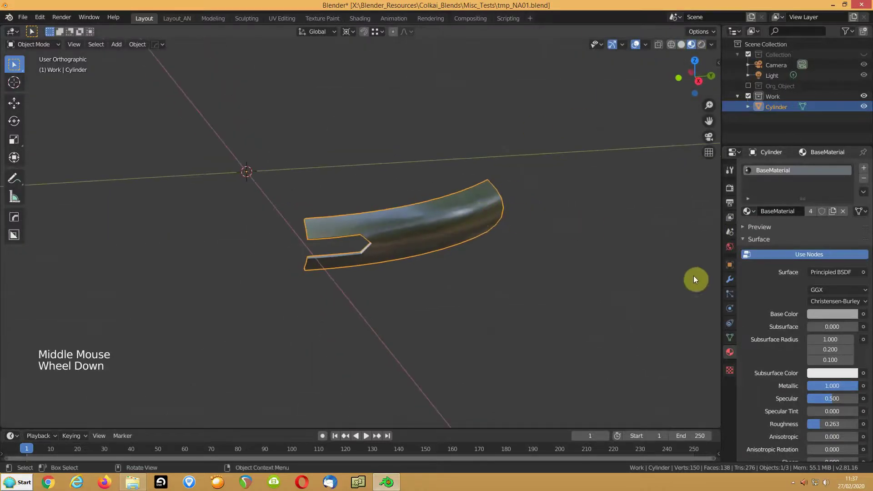
# In Edit Mode, select the lengthwise edge loop just below the slot's centreline on the inner surface and delete its vertices
pyautogui.click(730, 280)
pyautogui.click(762, 168)
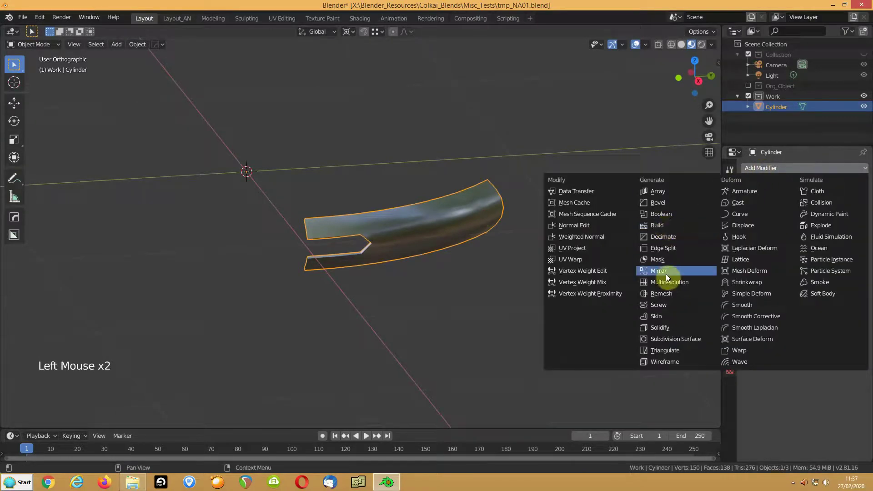
pyautogui.press('Tab')
pyautogui.moveTo(372, 191); pyautogui.dragTo(357, 111, button='middle')
pyautogui.scroll(4, 341, 178)
pyautogui.moveTo(341, 177); pyautogui.dragTo(511, 261, button='middle')
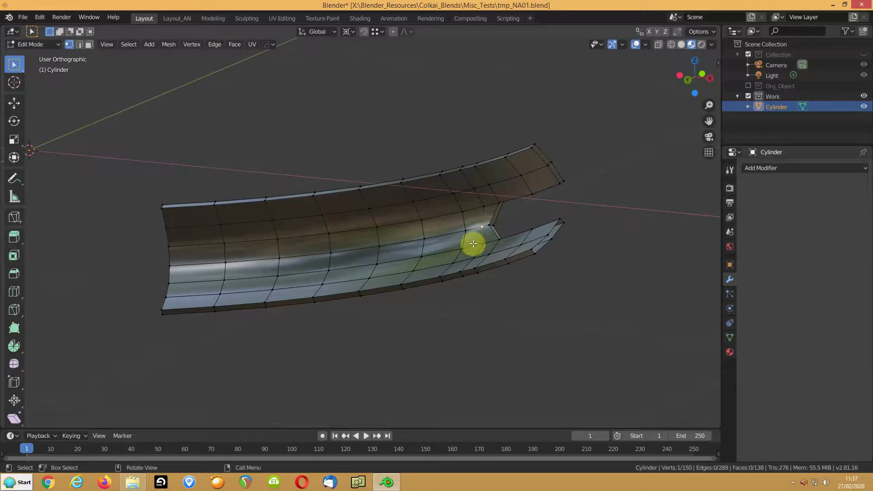
pyautogui.keyDown('alt'); pyautogui.click(429, 257); pyautogui.keyUp('alt')
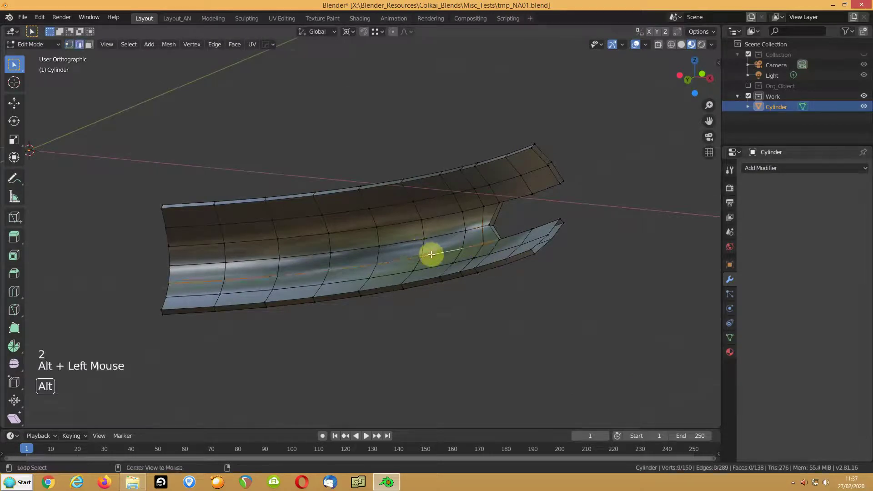
pyautogui.press('Delete')
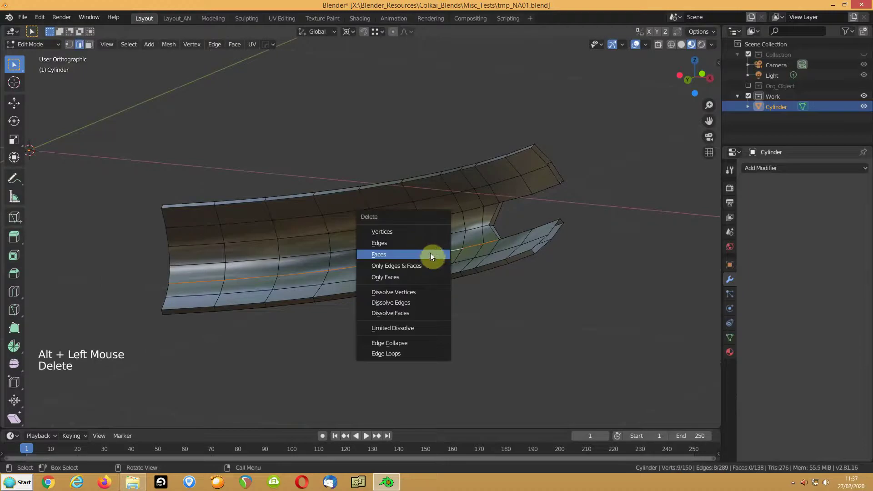
pyautogui.click(415, 231)
# Select the corresponding lengthwise edge loop on the outer surface and delete its vertices
pyautogui.moveTo(440, 247)
pyautogui.mouseDown(button='middle')
pyautogui.moveTo(443, 255)
pyautogui.moveTo(438, 248)
pyautogui.mouseUp(button='middle')
pyautogui.keyDown('alt'); pyautogui.click(437, 245); pyautogui.keyUp('alt')
pyautogui.press('Delete')
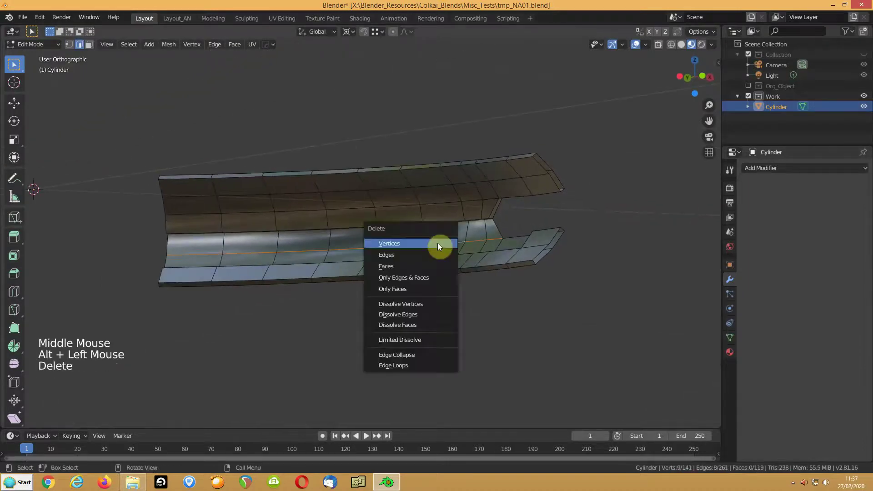
pyautogui.click(438, 244)
# Delete the detached lower strip of linked geometry, leaving only the upper half of the arc, and leave Edit Mode
pyautogui.press('l')
pyautogui.press('Delete')
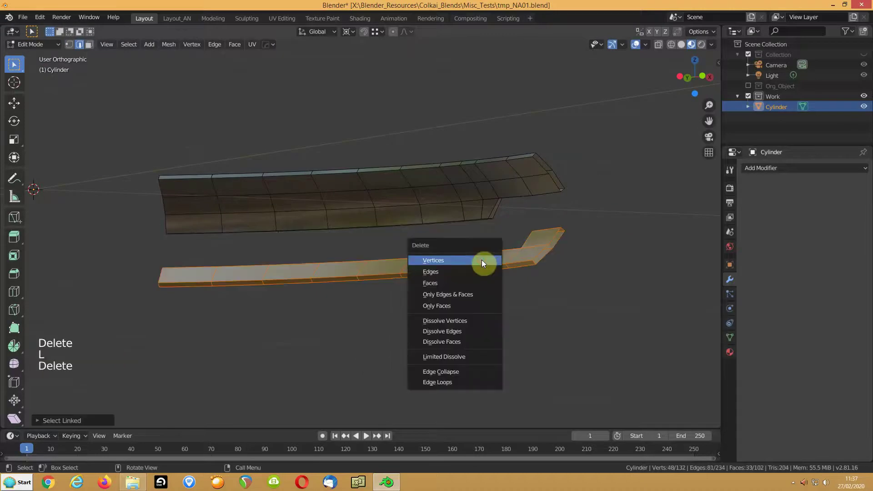
pyautogui.click(482, 260)
pyautogui.press('Tab')
# Add a Mirror modifier to the half arc with the X, Y and Z axes and Clipping enabled
pyautogui.moveTo(528, 253); pyautogui.dragTo(411, 277, button='middle')
pyautogui.click(791, 169)
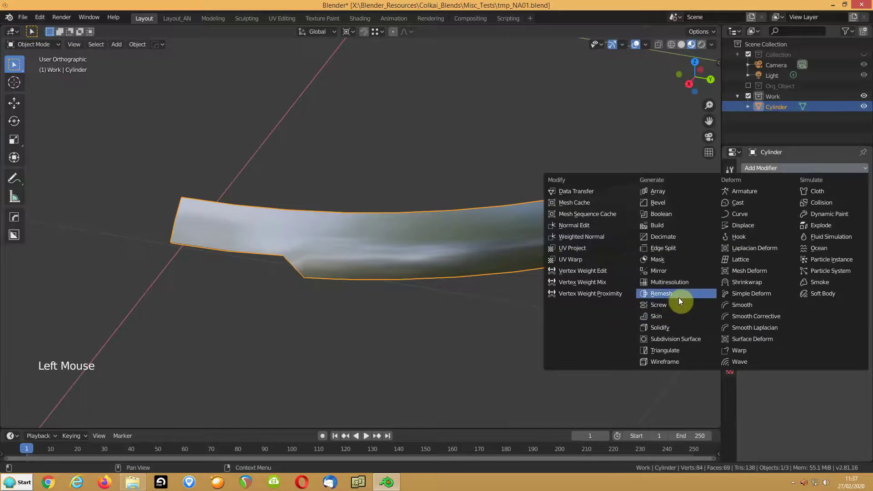
pyautogui.click(661, 272)
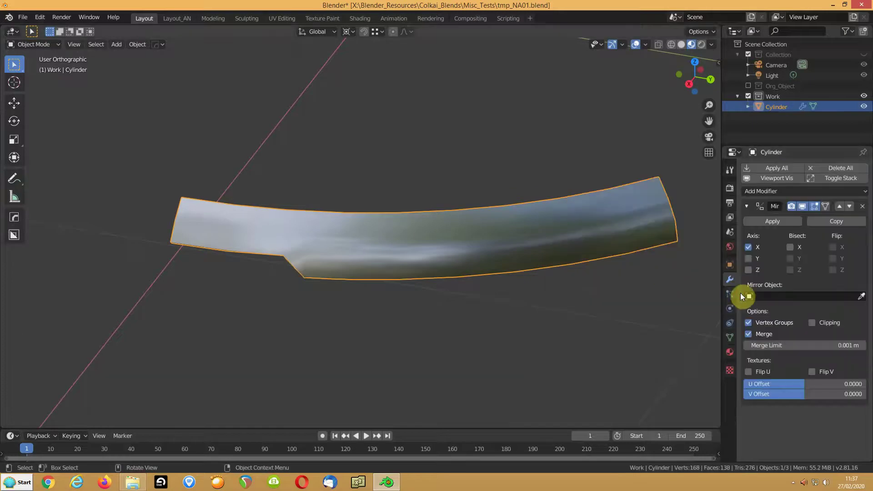
pyautogui.click(749, 270)
pyautogui.moveTo(468, 318); pyautogui.dragTo(446, 312, button='middle')
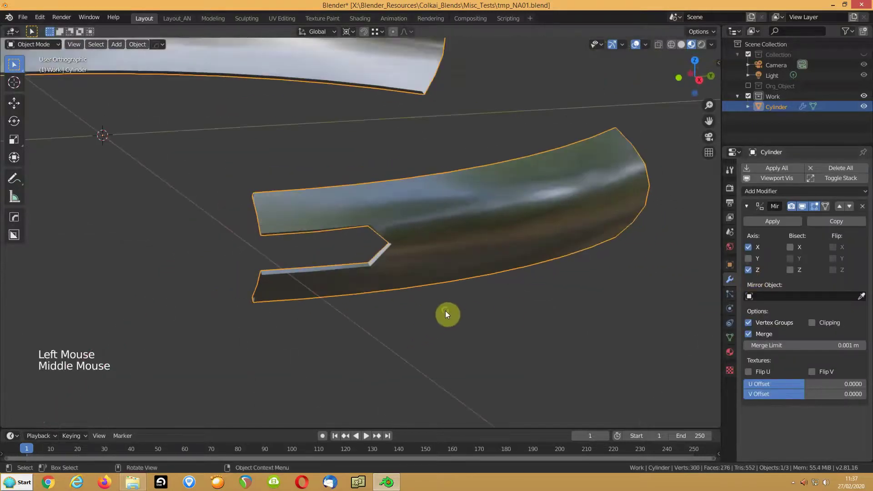
pyautogui.click(749, 258)
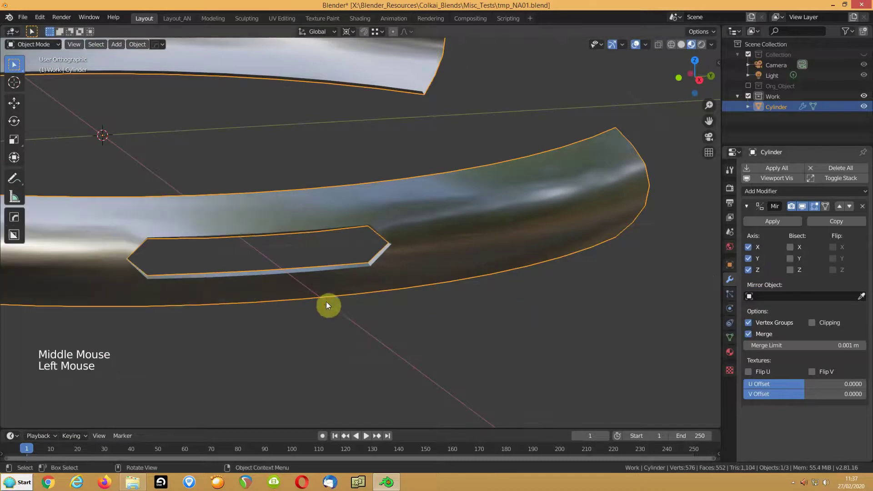
pyautogui.scroll(-4, 366, 296)
pyautogui.moveTo(366, 296); pyautogui.dragTo(437, 273, button='middle')
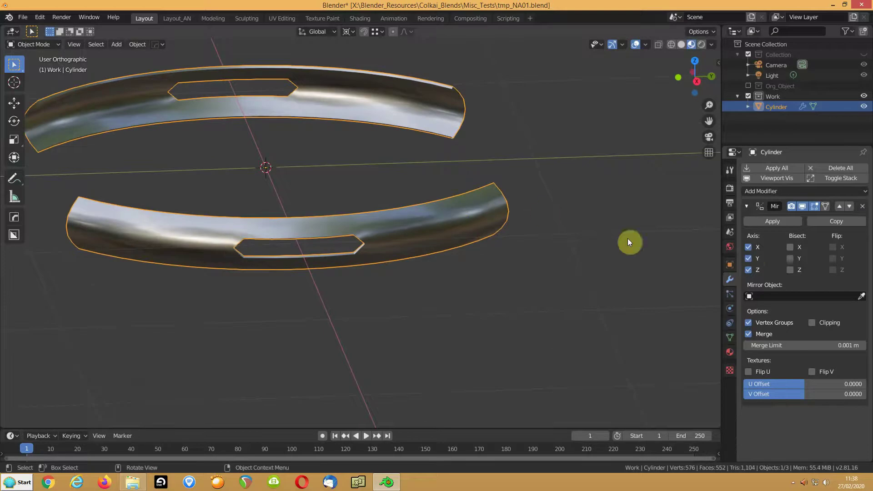
pyautogui.click(812, 323)
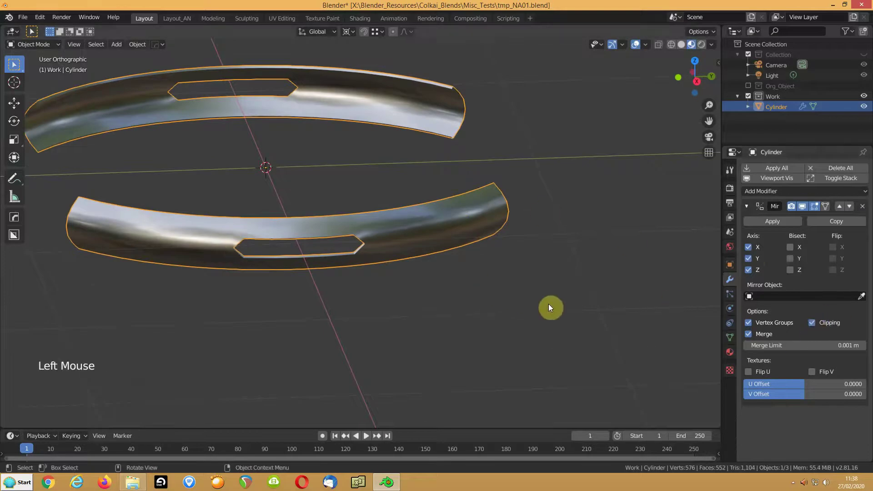
# Add an empty at the world origin between the mirrored arcs
pyautogui.moveTo(371, 262); pyautogui.dragTo(355, 220, button='middle')
pyautogui.keyDown('shift'); pyautogui.moveTo(329, 144); pyautogui.dragTo(340, 197, button='middle'); pyautogui.keyUp('shift')
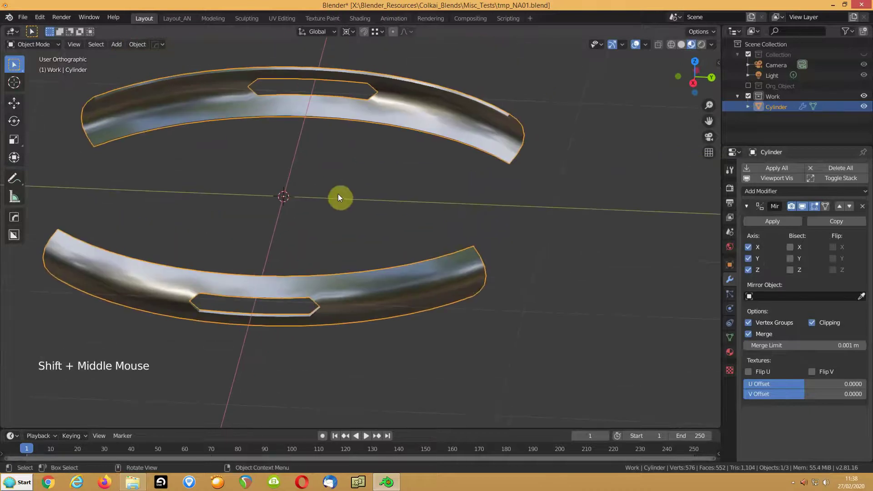
pyautogui.hotkey('shift', 'a')
pyautogui.moveTo(336, 193)
pyautogui.moveTo(298, 284)
pyautogui.click(363, 283)
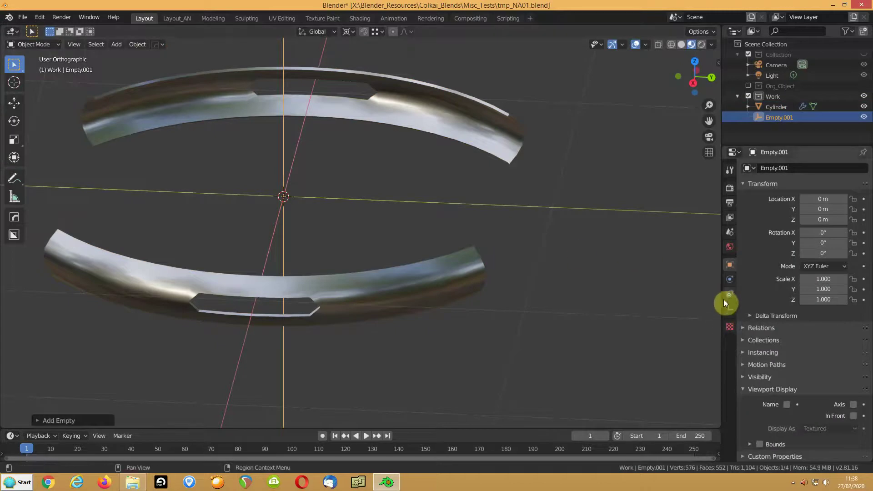
# Add an Array modifier to the mirrored arc object and disable Relative Offset
pyautogui.click(436, 126)
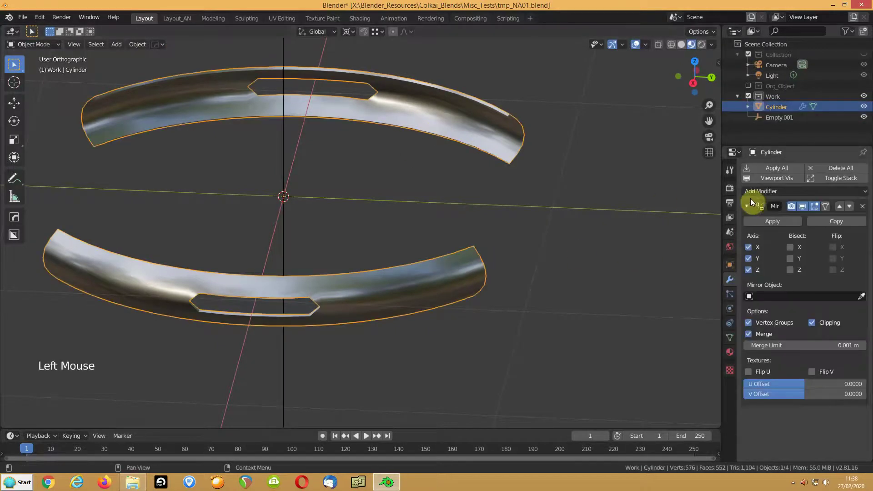
pyautogui.click(746, 208)
pyautogui.click(753, 190)
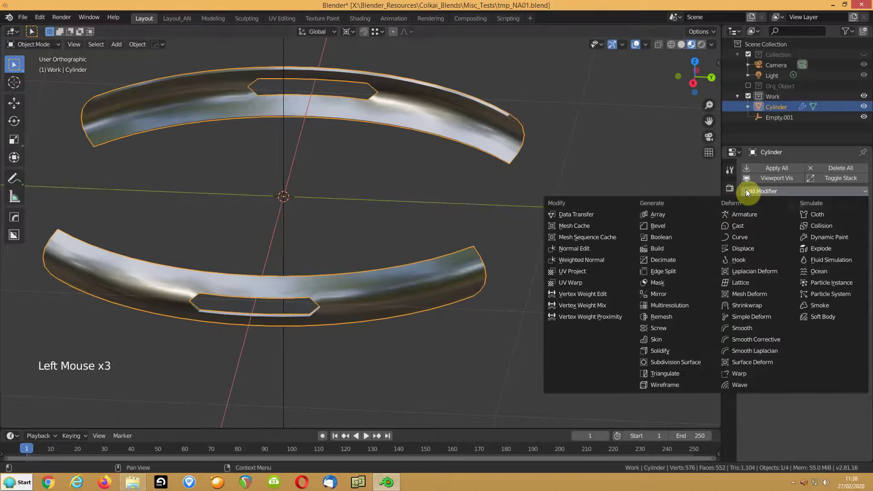
pyautogui.click(664, 215)
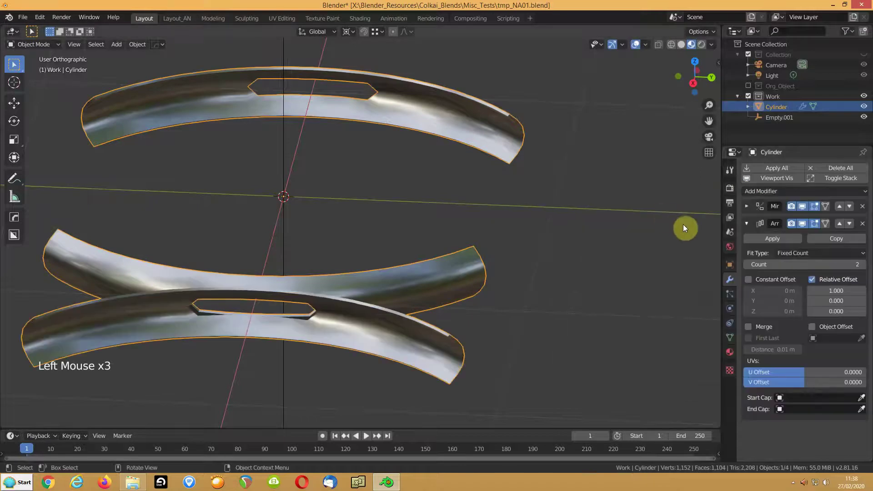
pyautogui.click(813, 280)
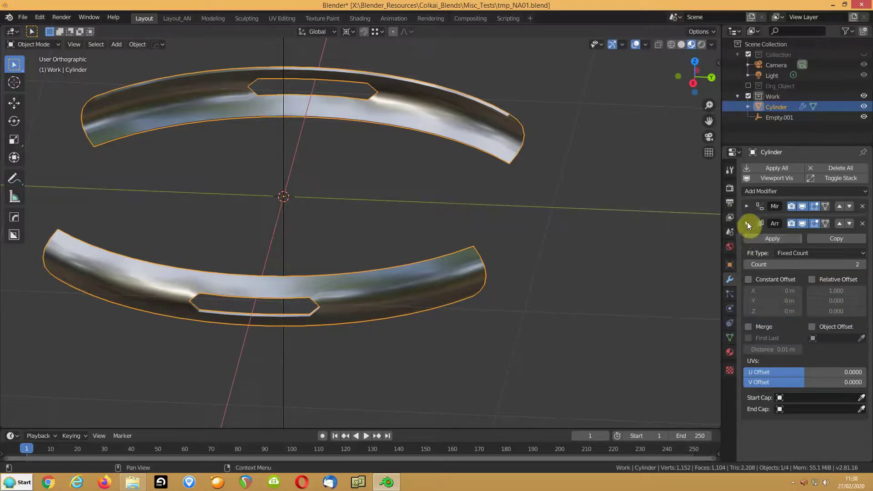
# Enable Object Offset in the Array modifier and pick the new empty as the offset object
pyautogui.click(812, 328)
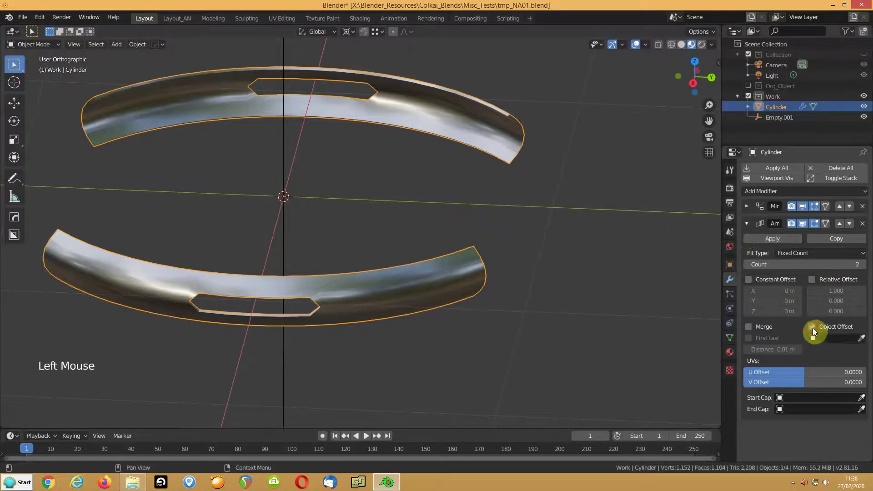
pyautogui.click(863, 341)
pyautogui.click(863, 340)
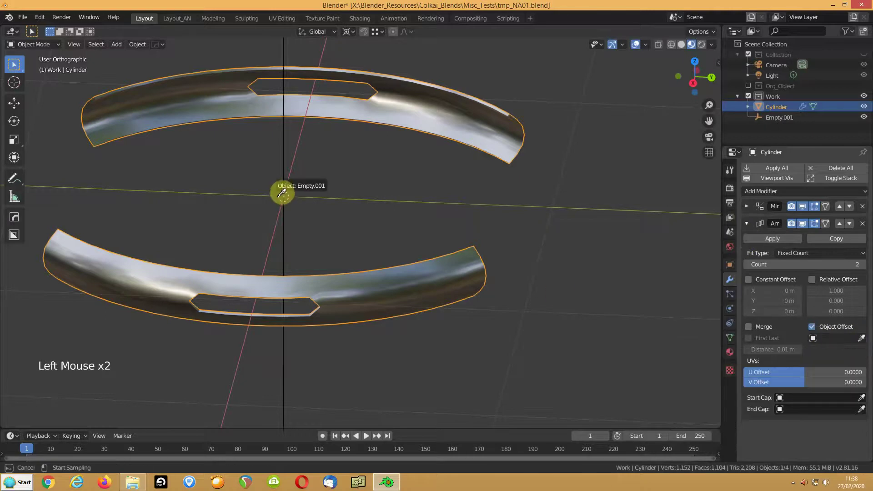
pyautogui.click(290, 175)
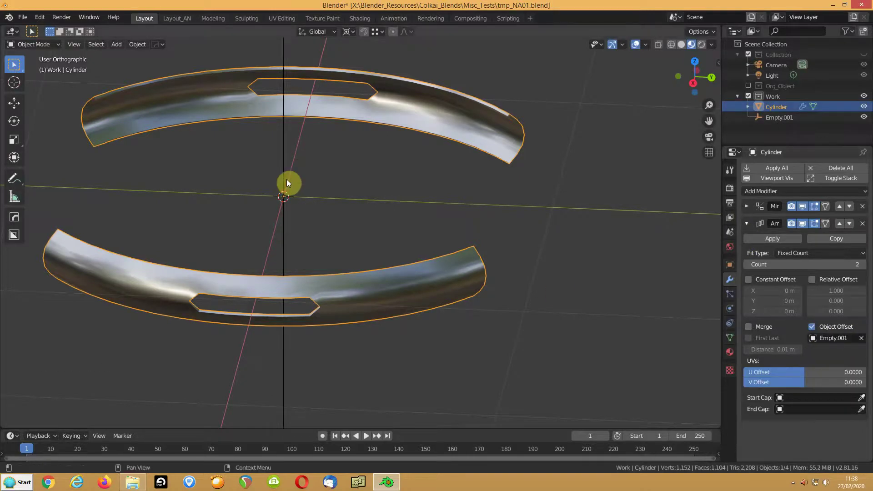
# Rotate the empty 90° around the Z axis and reselect the ring object
pyautogui.click(283, 231)
pyautogui.write('rz90')
pyautogui.press('Return')
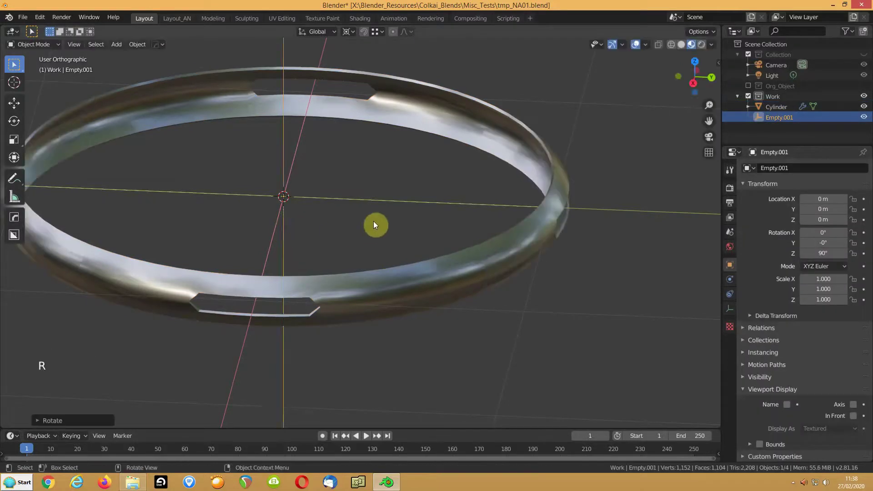
pyautogui.click(541, 214)
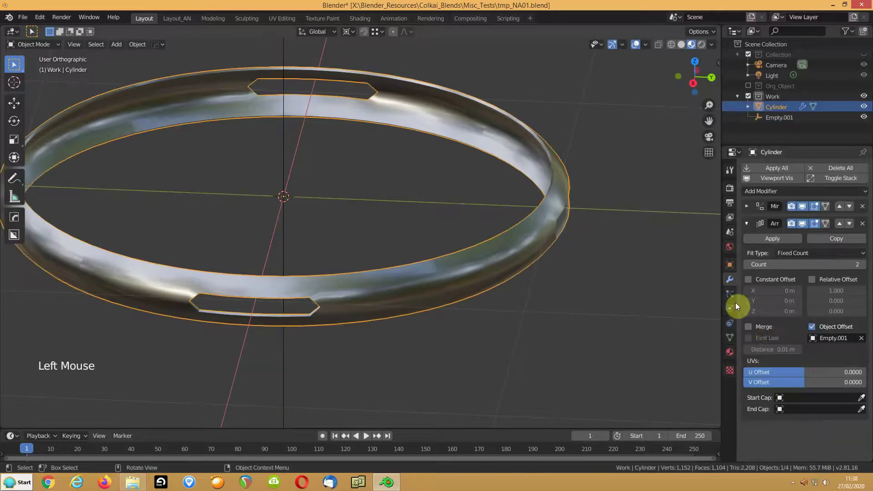
# Enable Merge and First Last in the ring's Array modifier
pyautogui.click(751, 329)
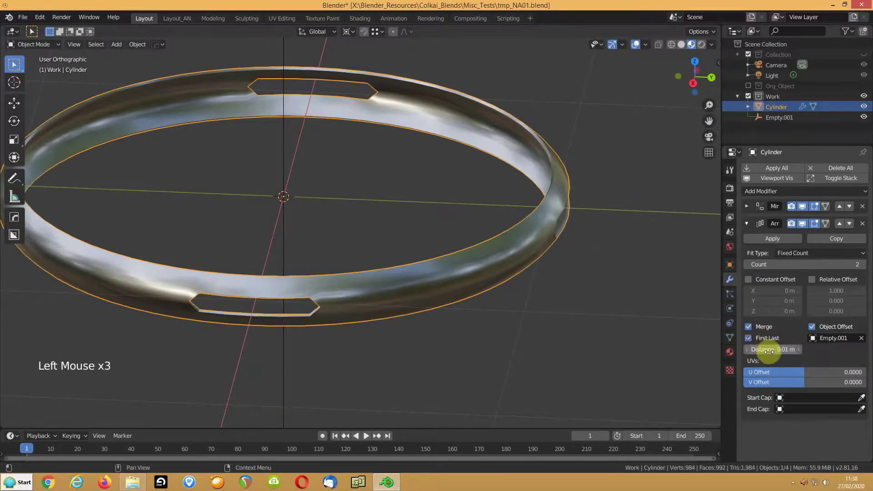
pyautogui.moveTo(425, 278); pyautogui.dragTo(329, 257, button='middle')
pyautogui.scroll(-4, 329, 257)
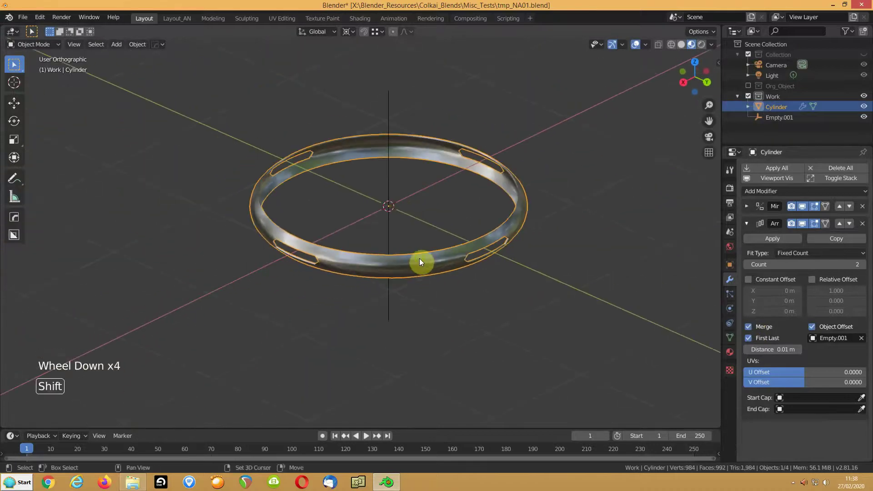
pyautogui.keyDown('shift'); pyautogui.moveTo(419, 259); pyautogui.dragTo(348, 290, button='middle'); pyautogui.keyUp('shift')
# Try moving the ring object by itself, and the empty by itself
pyautogui.click(346, 284)
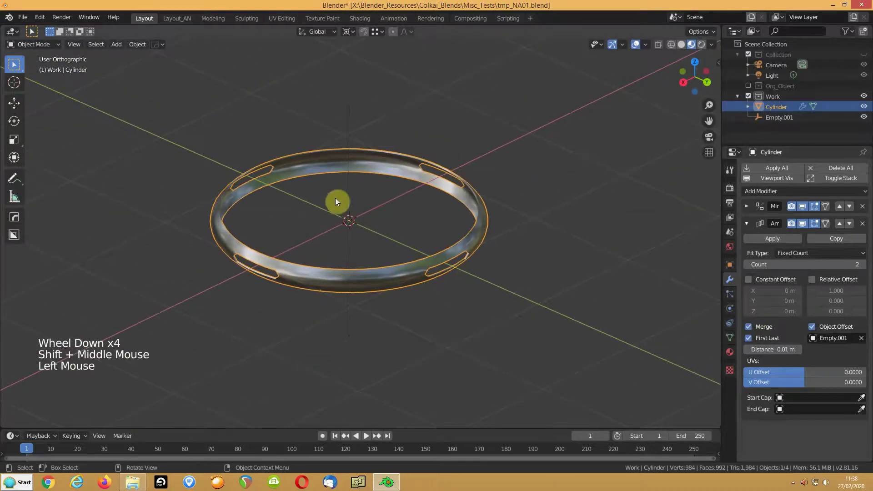
pyautogui.press('g')
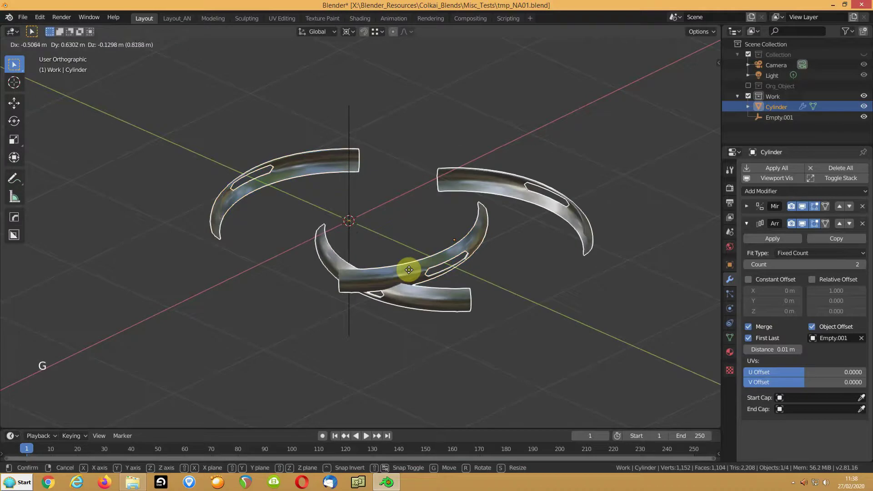
pyautogui.press('Escape')
pyautogui.click(351, 169)
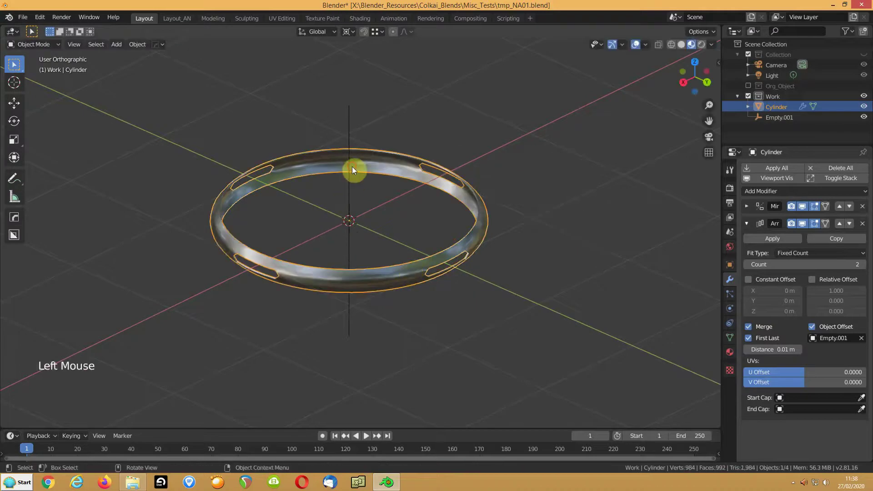
pyautogui.click(349, 173)
pyautogui.press('g')
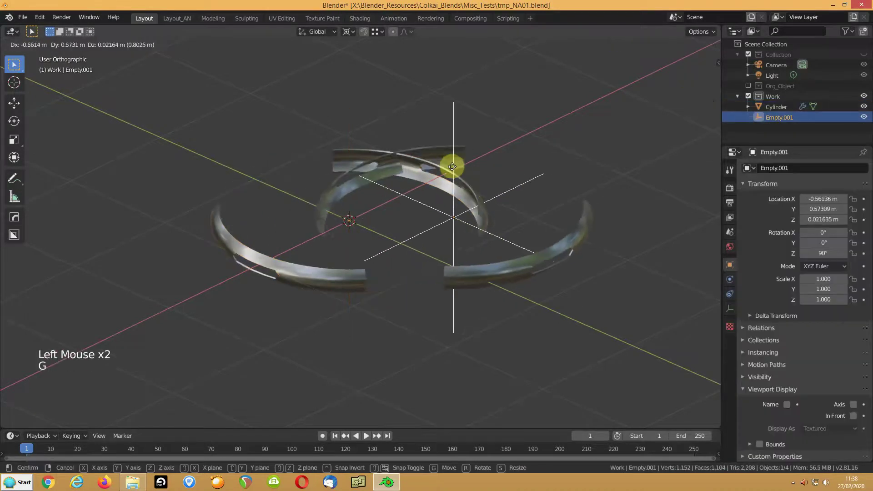
pyautogui.press('Escape')
# Try moving the ring and the empty together
pyautogui.keyDown('shift'); pyautogui.click(315, 283); pyautogui.keyUp('shift')
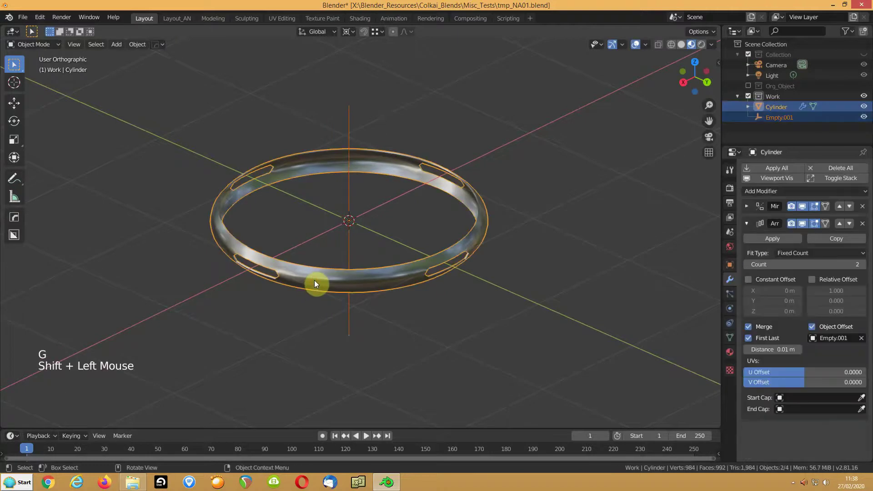
pyautogui.press('g')
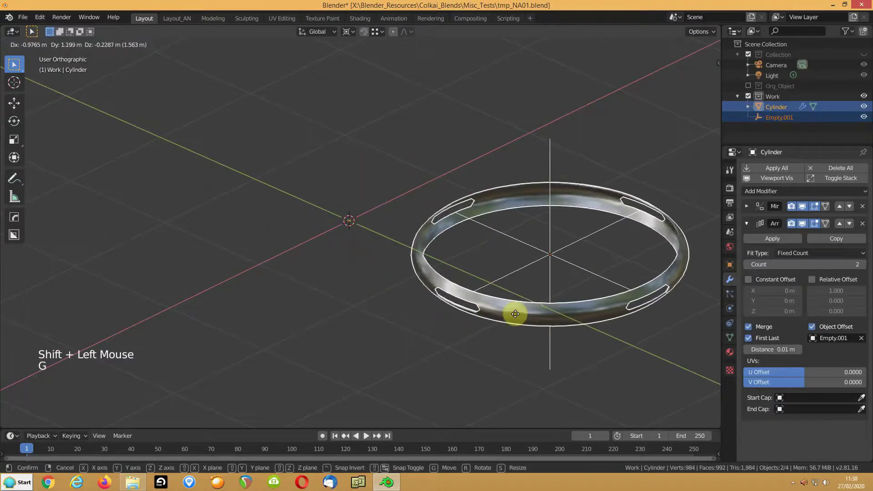
pyautogui.press('Escape')
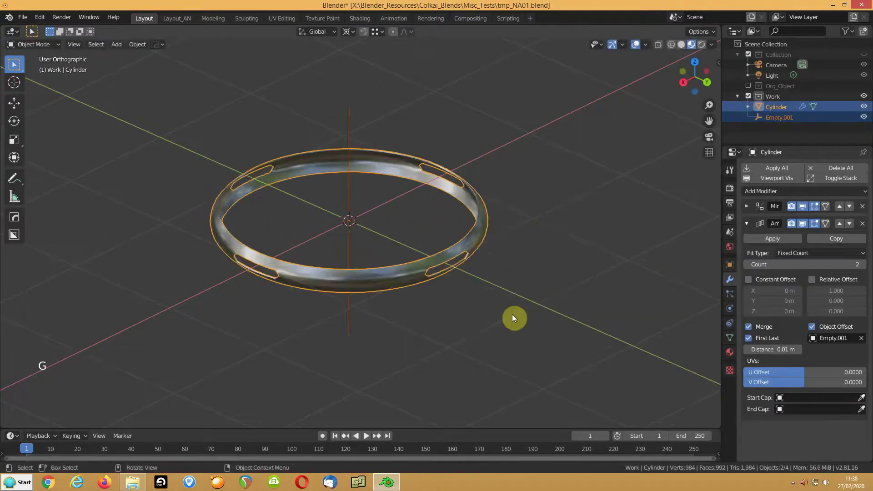
# Parent the ring to the empty as Object and move the empty to about X -0.9, Y 1.44, Z -0.65 m
pyautogui.click(361, 285)
pyautogui.keyDown('shift'); pyautogui.click(348, 190); pyautogui.keyUp('shift')
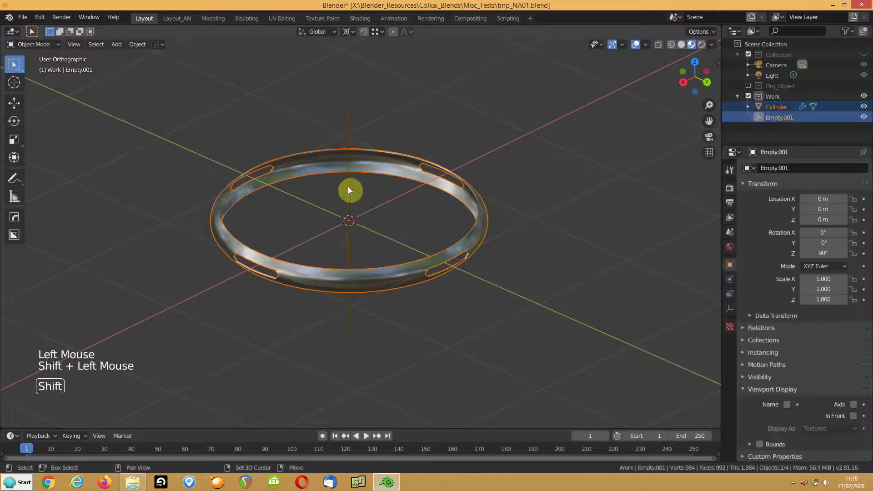
pyautogui.hotkey('ctrl', 'p')
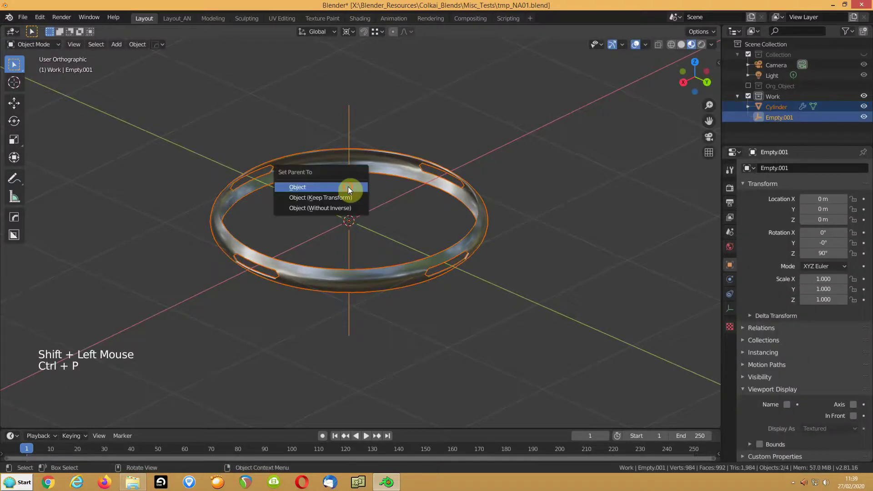
pyautogui.click(348, 186)
pyautogui.press('g')
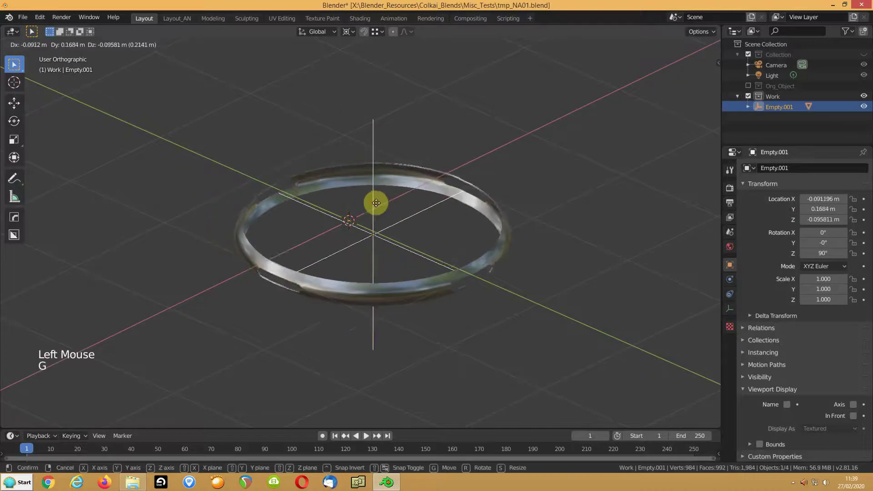
pyautogui.click(564, 281)
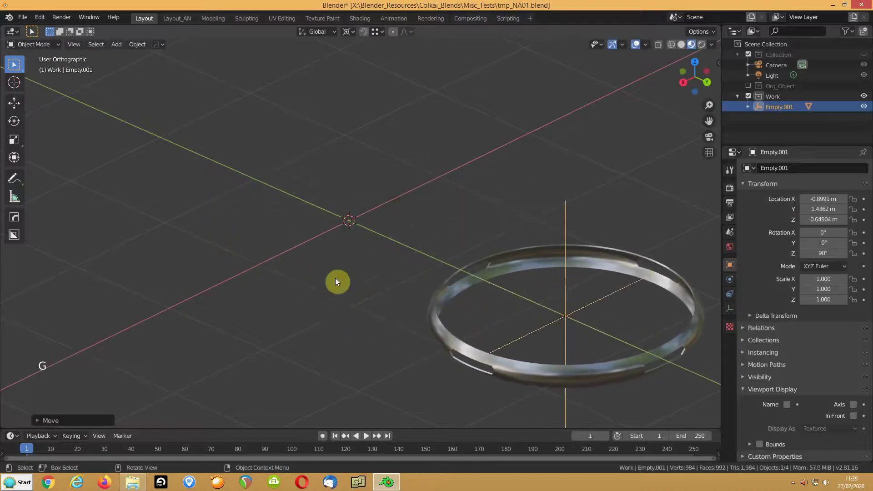
# Try rotating the empty with its ring around the 3D cursor
pyautogui.press('r')
pyautogui.rightClick(243, 331)
pyautogui.press('r')
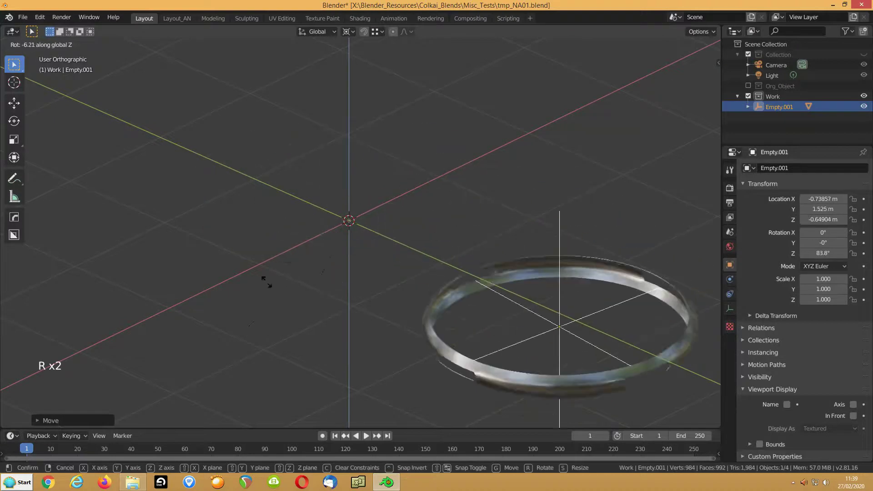
pyautogui.rightClick(234, 278)
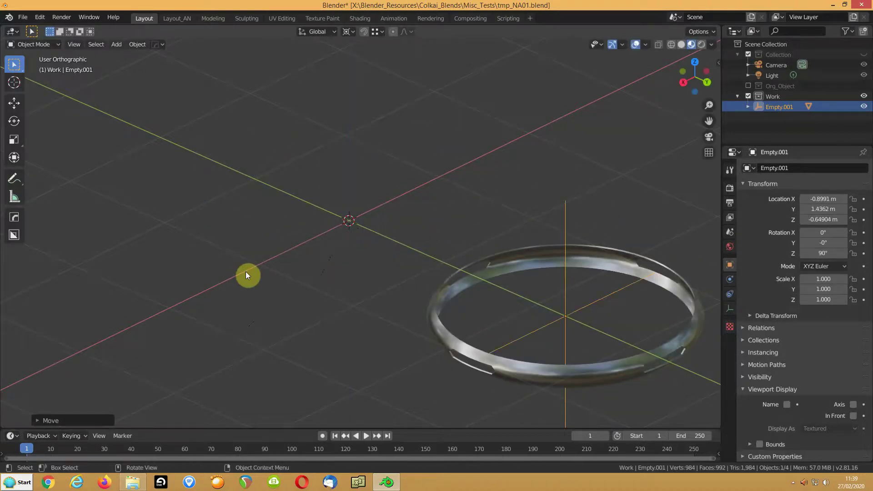
# Change the pivot point to Median Point and test rotating the empty around the Z axis, cancelling the rotation
pyautogui.press('.')
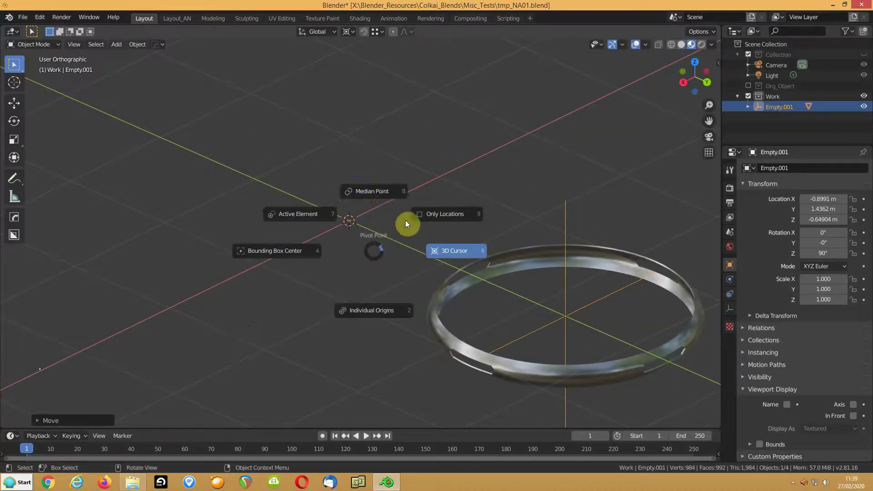
pyautogui.click(376, 195)
pyautogui.press('r')
pyautogui.press('z')
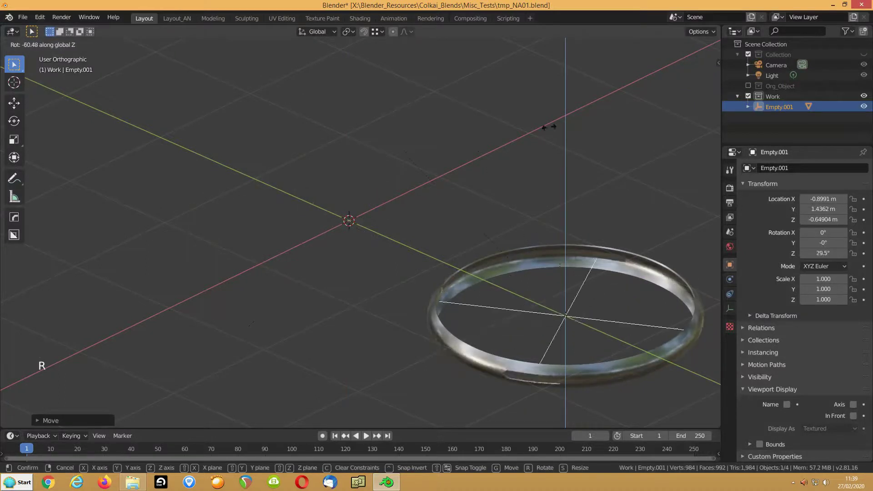
pyautogui.rightClick(465, 132)
# Duplicate the ring object in place
pyautogui.keyDown('shift'); pyautogui.moveTo(465, 189); pyautogui.dragTo(410, 138, button='middle'); pyautogui.keyUp('shift')
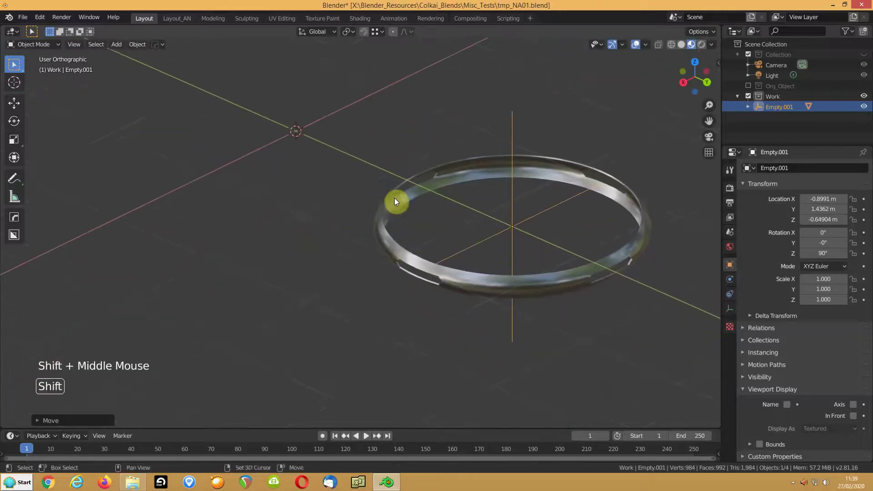
pyautogui.scroll(-2, 407, 254)
pyautogui.click(406, 260)
pyautogui.moveTo(424, 252); pyautogui.dragTo(449, 250, button='middle')
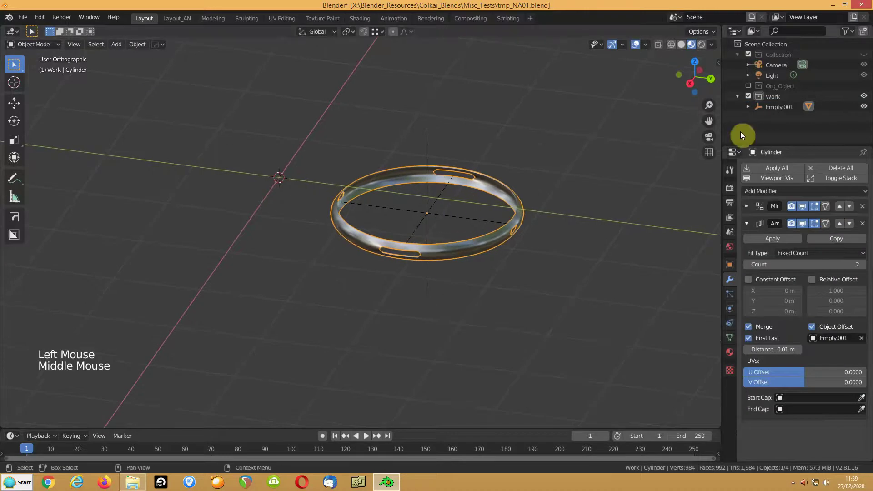
pyautogui.hotkey('shift', 'd')
pyautogui.rightClick(464, 206)
# Apply all modifiers on the duplicate ring and clear its parent while keeping the transformation
pyautogui.click(747, 107)
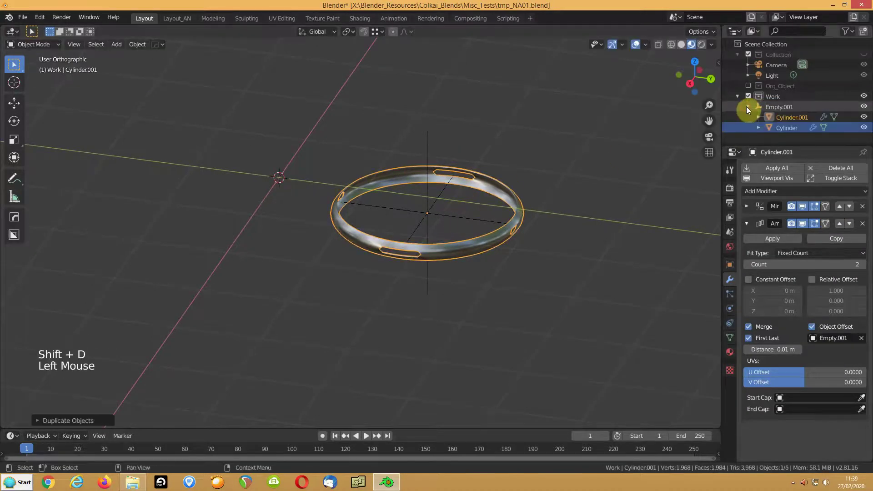
pyautogui.click(771, 125)
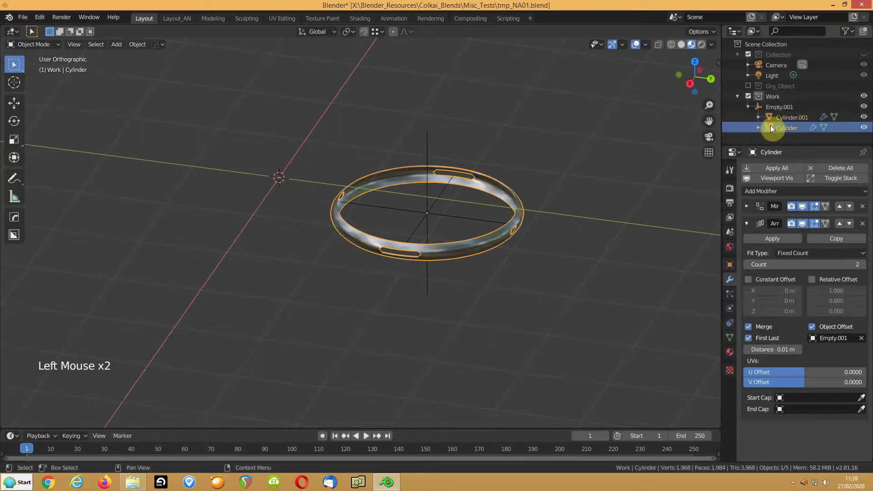
pyautogui.click(771, 120)
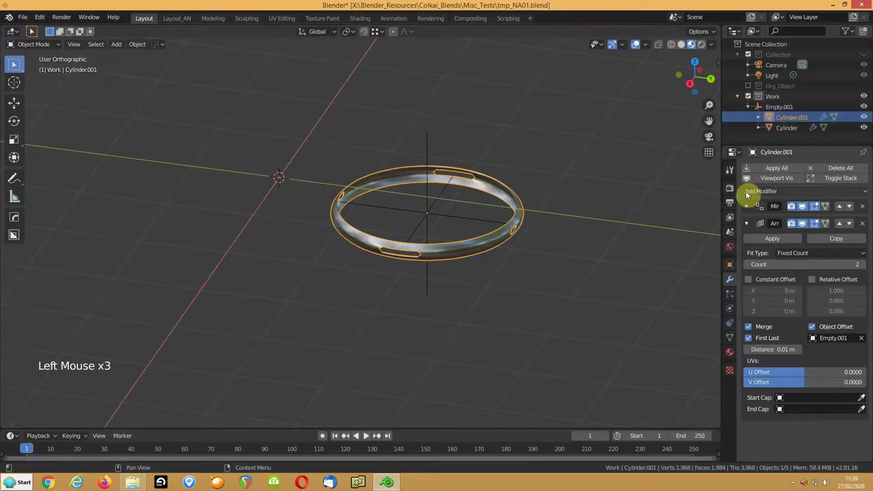
pyautogui.click(761, 168)
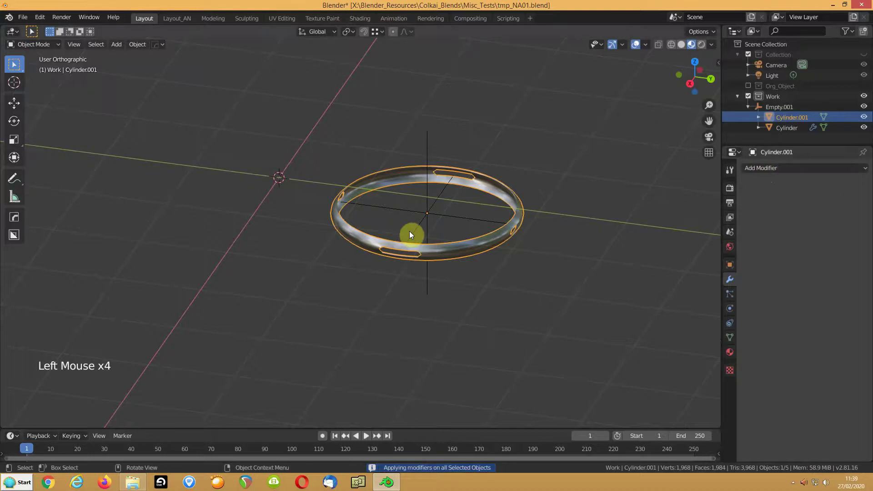
pyautogui.hotkey('alt', 'p')
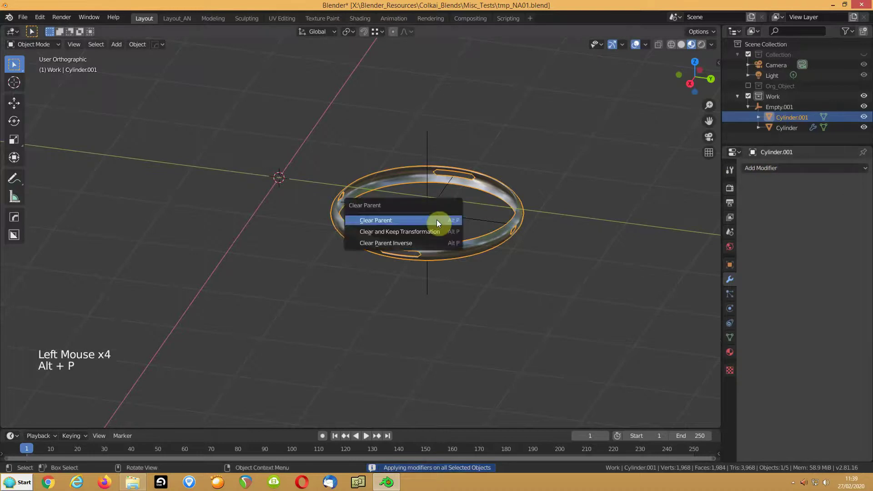
pyautogui.click(427, 233)
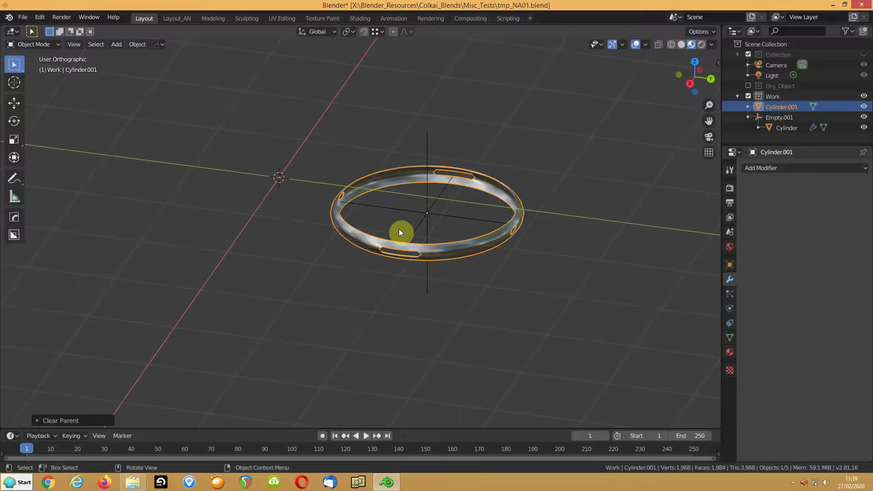
# Move the duplicate ring about -2.6 m along the Y axis, away from the original ring
pyautogui.press('g')
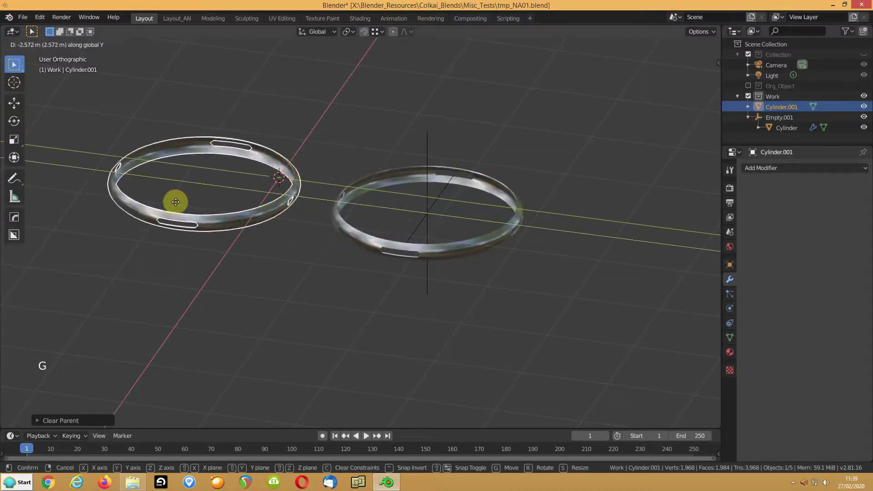
pyautogui.click(196, 215)
pyautogui.press('r')
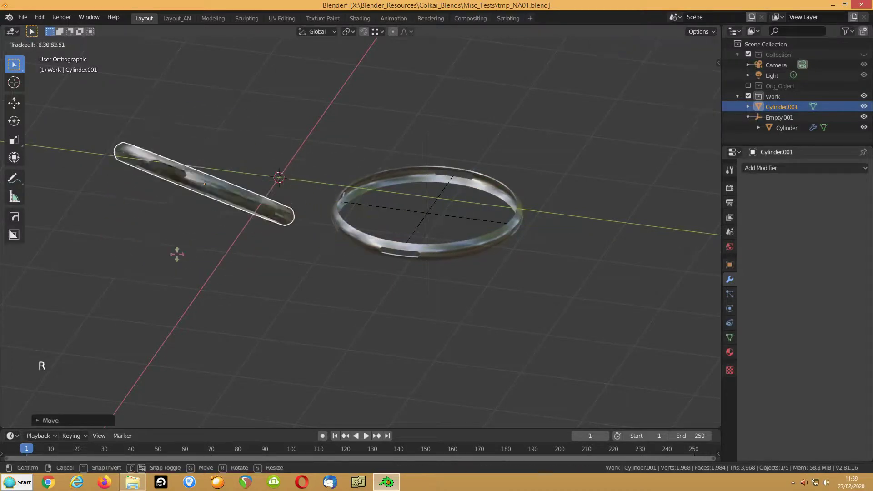
pyautogui.rightClick(159, 252)
# Add a Bevel modifier to the duplicate ring and get a close view of one slot
pyautogui.keyDown('shift'); pyautogui.moveTo(196, 222); pyautogui.dragTo(317, 220, button='middle'); pyautogui.keyUp('shift')
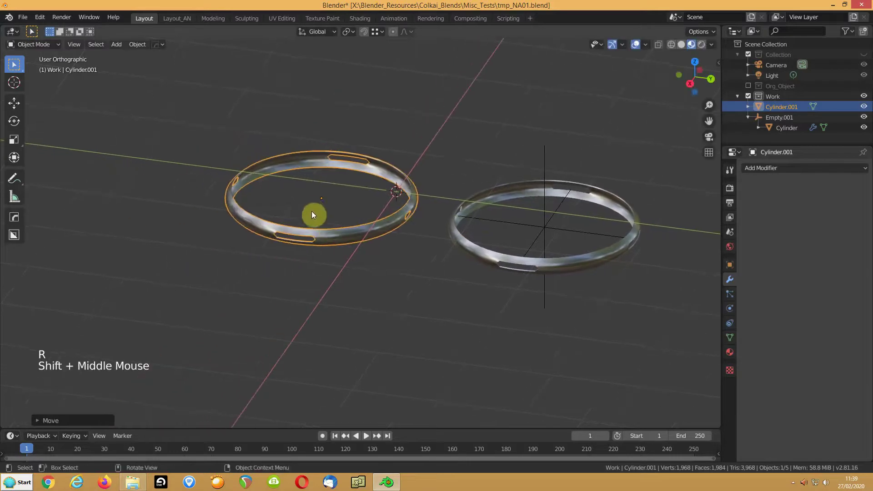
pyautogui.scroll(6, 314, 213)
pyautogui.moveTo(254, 189); pyautogui.dragTo(306, 195, button='middle')
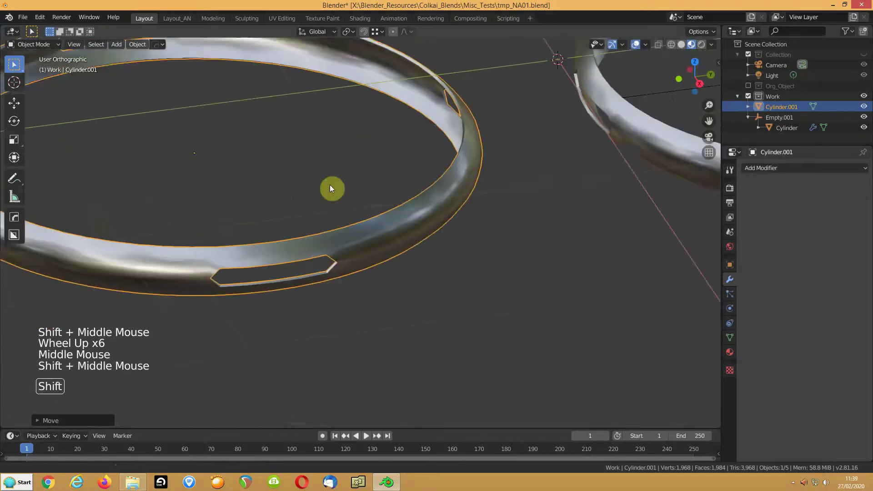
pyautogui.keyDown('shift'); pyautogui.moveTo(214, 214); pyautogui.dragTo(376, 172, button='middle'); pyautogui.keyUp('shift')
pyautogui.scroll(8, 350, 178)
pyautogui.scroll(-2, 349, 177)
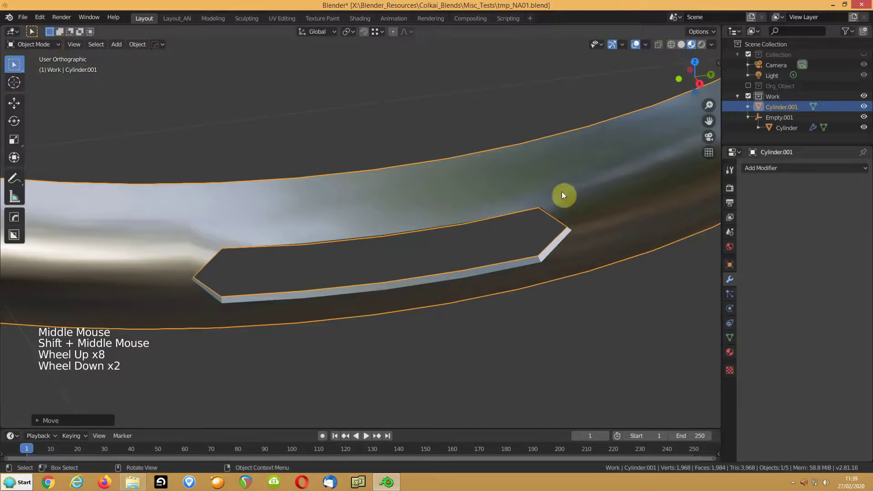
pyautogui.click(750, 168)
pyautogui.click(655, 203)
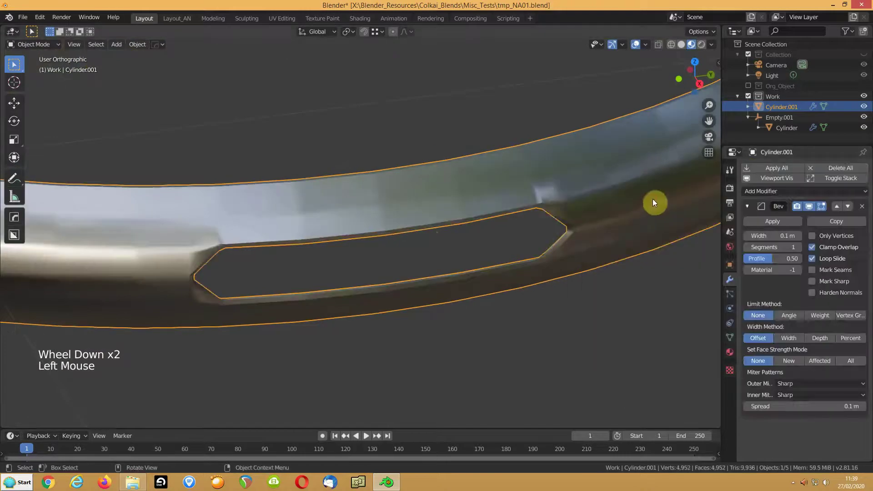
# Turn off Clamp Overlap and set the bevel to 1 mm width, 3 segments and the Angle limit method
pyautogui.click(813, 247)
pyautogui.click(780, 236)
pyautogui.write('1mm')
pyautogui.press('Return')
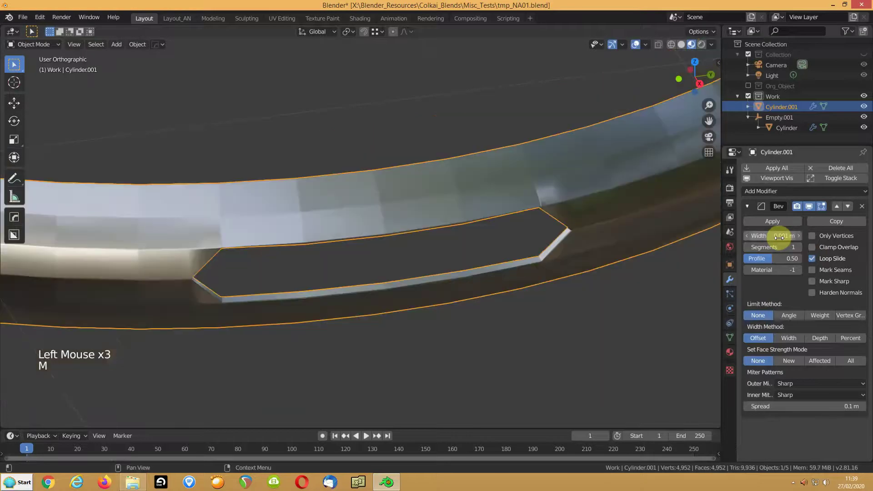
pyautogui.click(799, 249)
pyautogui.click(799, 249)
pyautogui.click(791, 317)
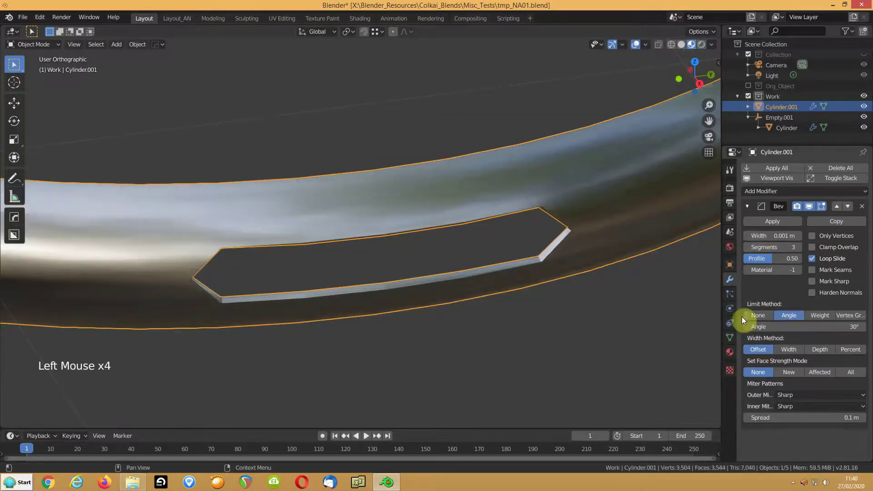
# Reduce the bevel to 1 segment and increase its width to 0.002 m
pyautogui.scroll(3, 448, 264)
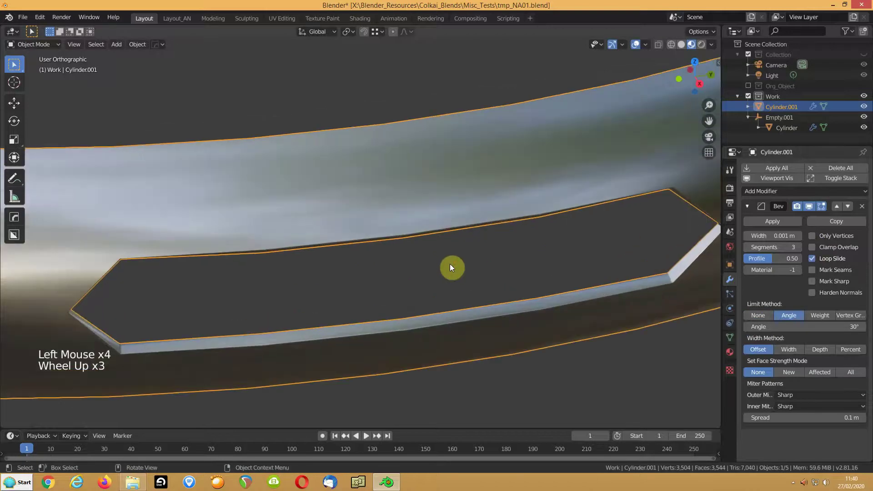
pyautogui.moveTo(783, 248); pyautogui.dragTo(606, 240)
pyautogui.keyDown('shift'); pyautogui.click(787, 236); pyautogui.keyUp('shift')
pyautogui.moveTo(788, 237)
pyautogui.keyDown('shift'); pyautogui.mouseDown()
pyautogui.moveTo(814, 237)
pyautogui.moveTo(782, 236)
pyautogui.mouseUp(); pyautogui.keyUp('shift')
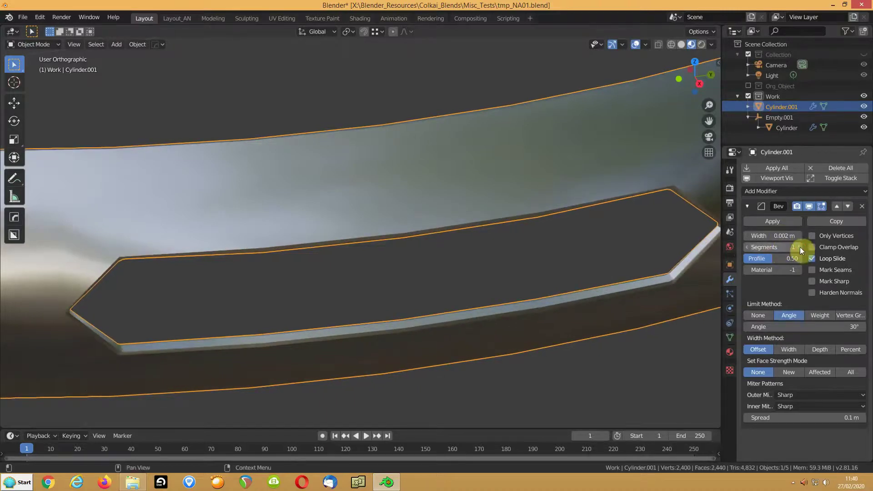
# Set the duplicate ring's bevel to 3 segments, enable Harden Normals and deselect the ring
pyautogui.tripleClick(799, 248)
pyautogui.click(813, 293)
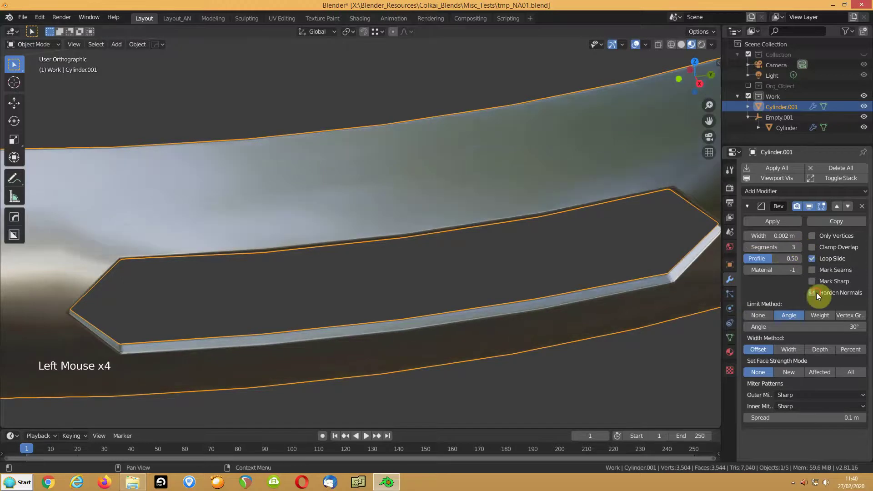
pyautogui.scroll(-6, 415, 285)
pyautogui.moveTo(415, 286); pyautogui.dragTo(432, 282, button='middle')
pyautogui.scroll(-7, 462, 279)
pyautogui.click(476, 307)
pyautogui.moveTo(476, 307); pyautogui.dragTo(451, 307, button='middle')
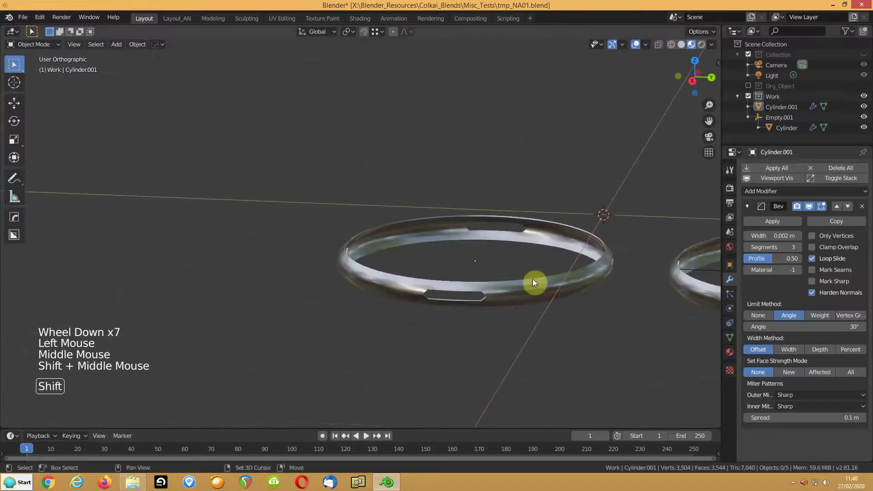
# Snap the duplicate ring to the 3D cursor and move it along negative Y, clear of the origin
pyautogui.hotkey('shift', 's')
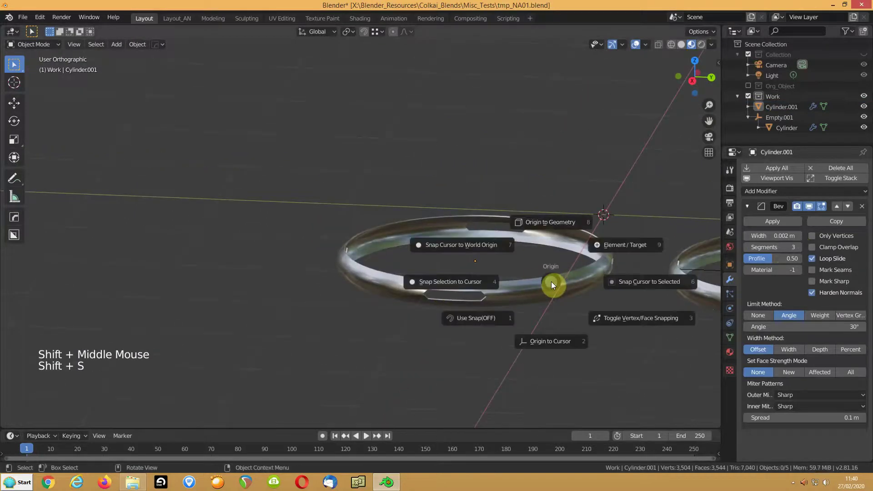
pyautogui.click(549, 285)
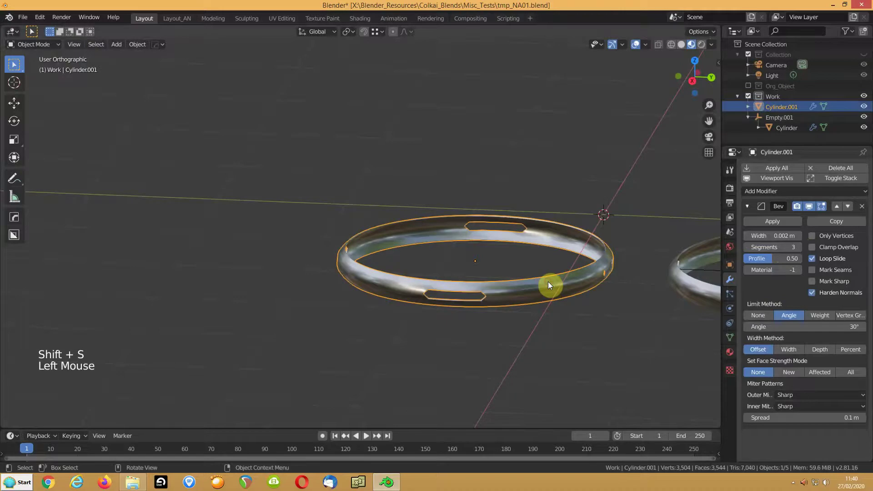
pyautogui.hotkey('shift', 's')
pyautogui.press('g')
pyautogui.click(115, 251)
# Snap the original ring's parent empty to the 3D cursor and move it about 2.64 m along the Y axis
pyautogui.keyDown('shift'); pyautogui.moveTo(447, 195); pyautogui.dragTo(209, 210, button='middle'); pyautogui.keyUp('shift')
pyautogui.click(526, 274)
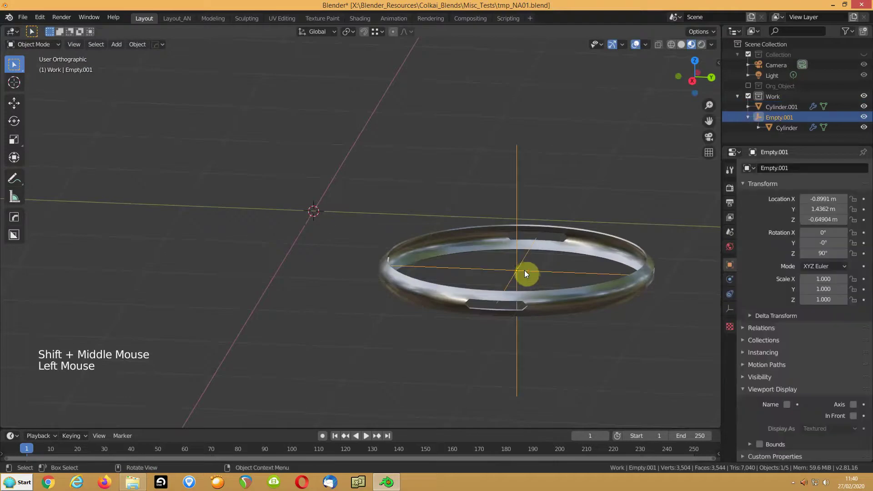
pyautogui.hotkey('shift', 's')
pyautogui.press('g')
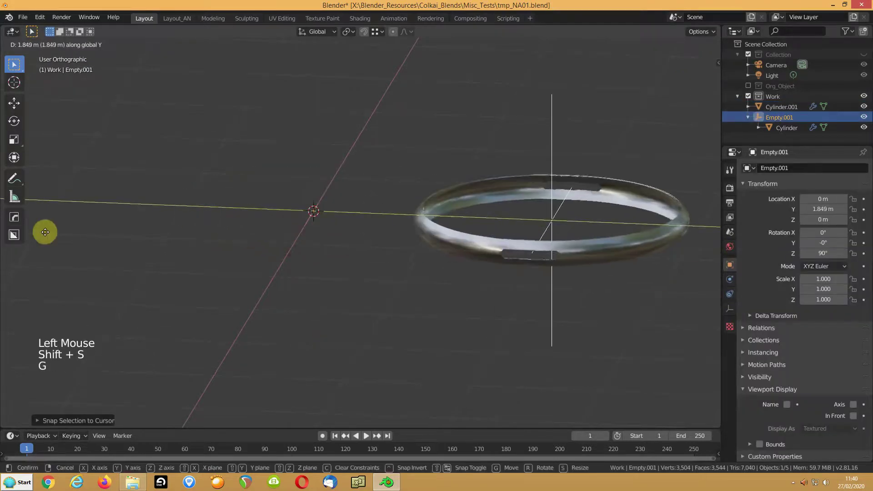
pyautogui.click(215, 197)
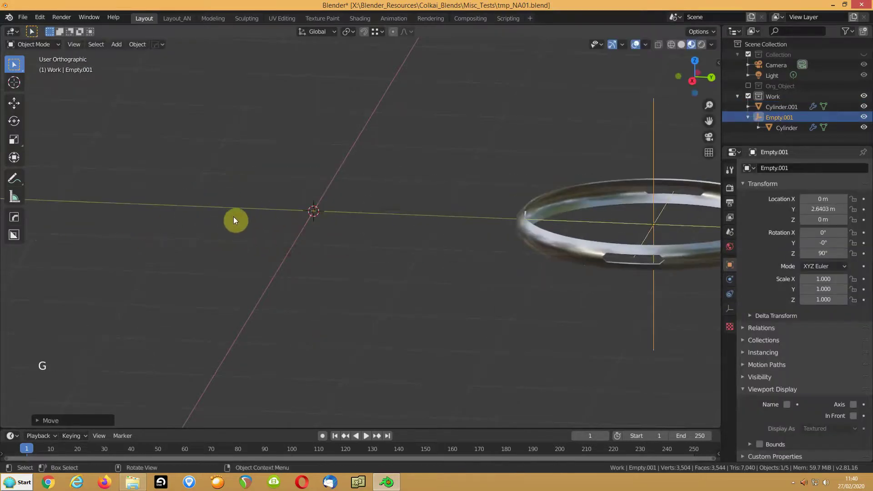
# Add a new mesh cylinder at the 3D cursor between the two rings
pyautogui.hotkey('shift', 'a')
pyautogui.moveTo(233, 220)
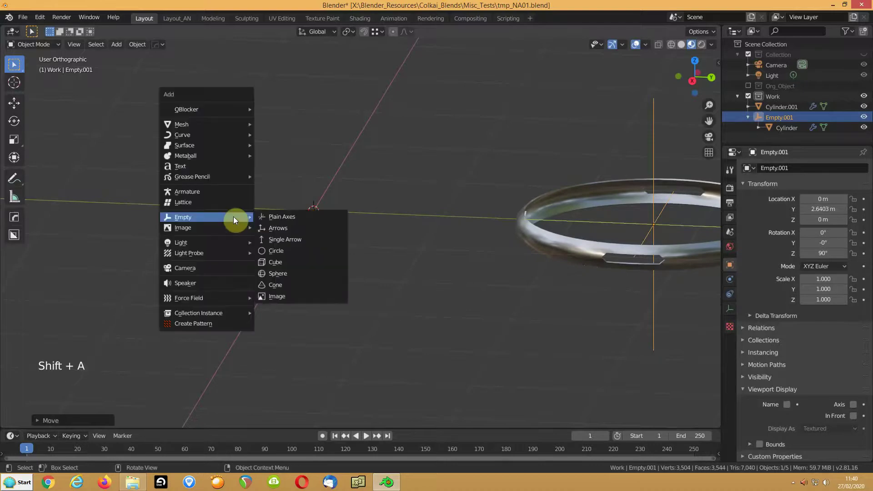
pyautogui.moveTo(184, 123)
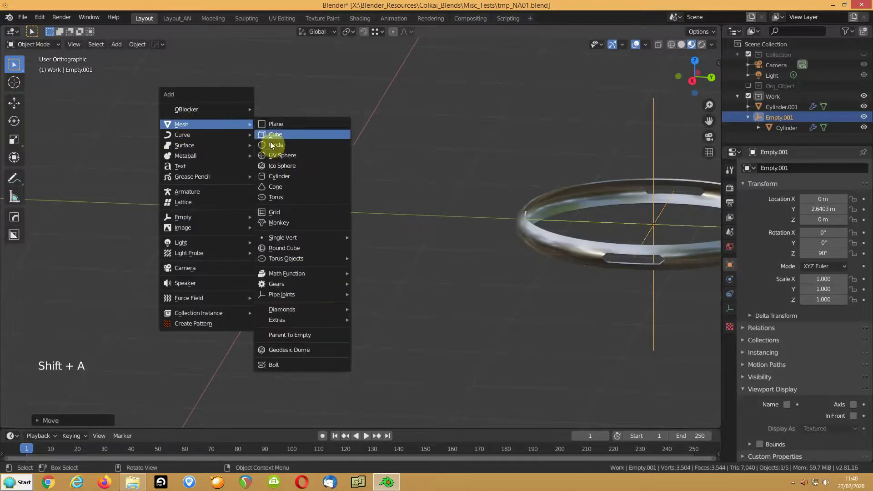
pyautogui.click(274, 180)
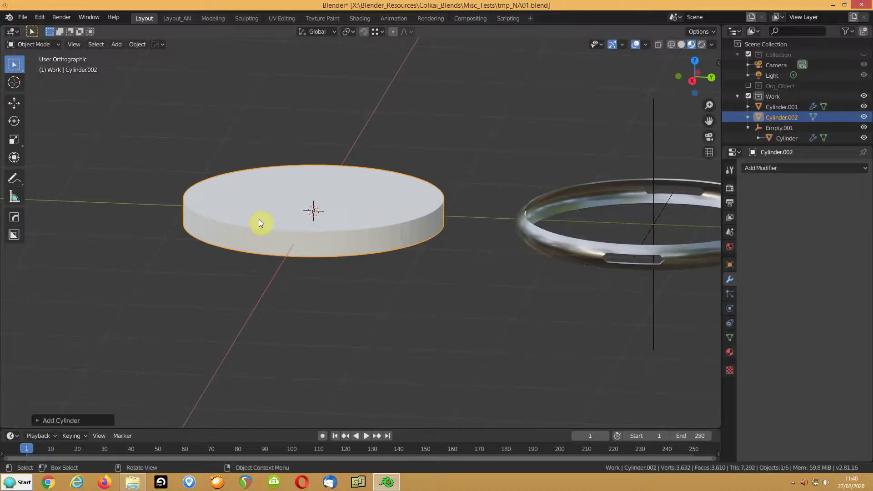
# Delete the new cylinder's top and bottom cap faces, leaving an open band
pyautogui.press('Tab')
pyautogui.press('3')
pyautogui.click(304, 200)
pyautogui.moveTo(304, 200); pyautogui.dragTo(279, 222, button='middle')
pyautogui.keyDown('shift'); pyautogui.click(278, 222); pyautogui.keyUp('shift')
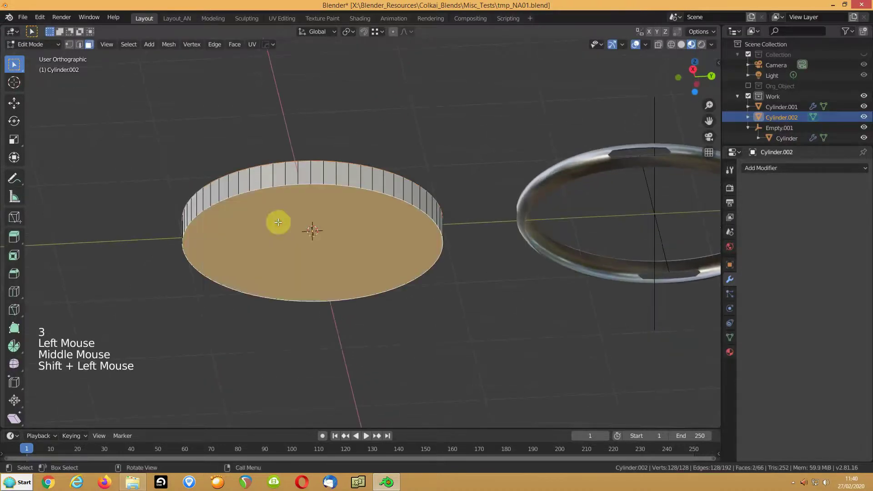
pyautogui.press('Delete')
pyautogui.click(269, 246)
pyautogui.moveTo(270, 246); pyautogui.dragTo(308, 255, button='middle')
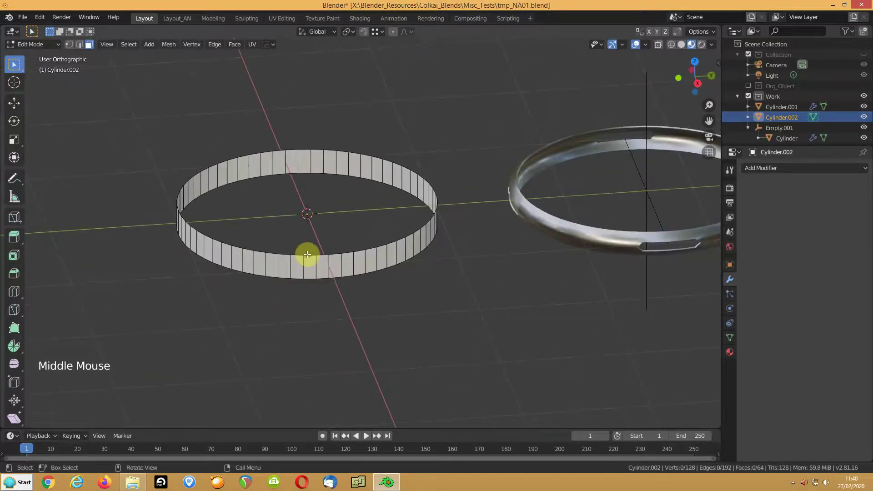
# Hide the duplicate ring and the empty with its parented ring so only the new band is shown
pyautogui.press('KP_1')
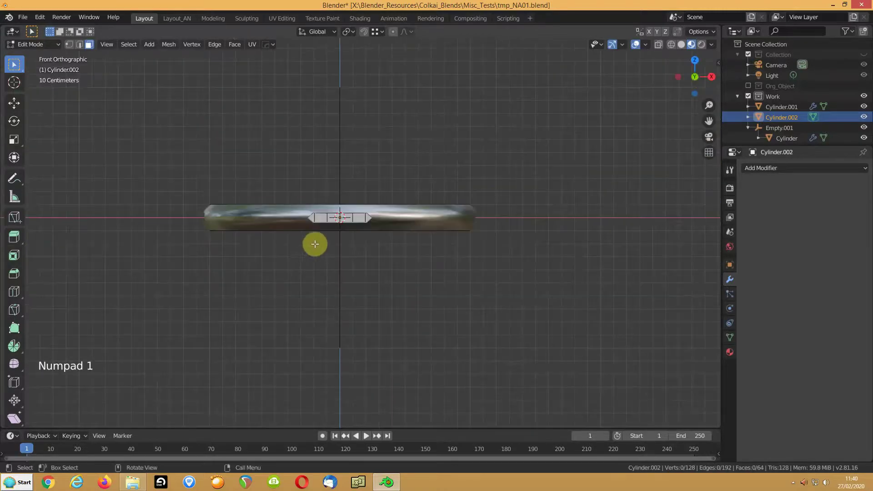
pyautogui.scroll(-2, 792, 109)
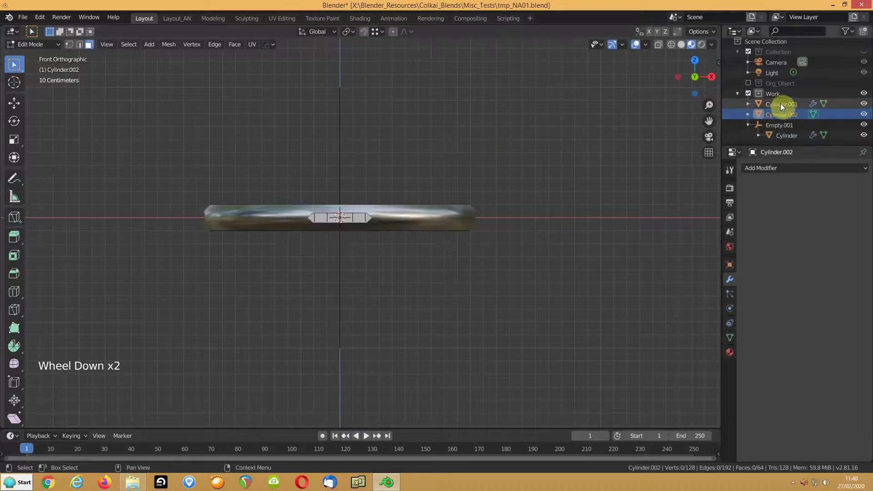
pyautogui.click(864, 104)
pyautogui.click(864, 125)
pyautogui.moveTo(403, 202); pyautogui.dragTo(410, 225, button='middle')
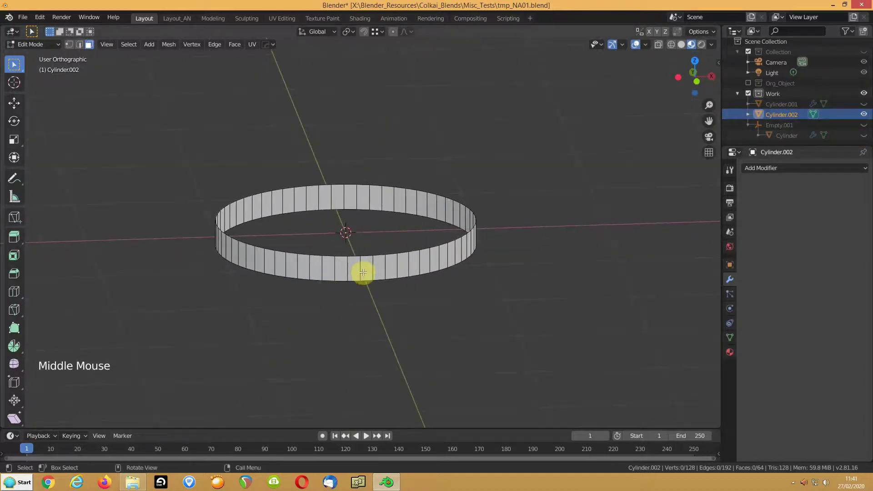
# Delete the vertices of two vertical edges about a quarter turn apart to split the band into two parts
pyautogui.press('KP_1')
pyautogui.moveTo(359, 259); pyautogui.dragTo(384, 244, button='middle')
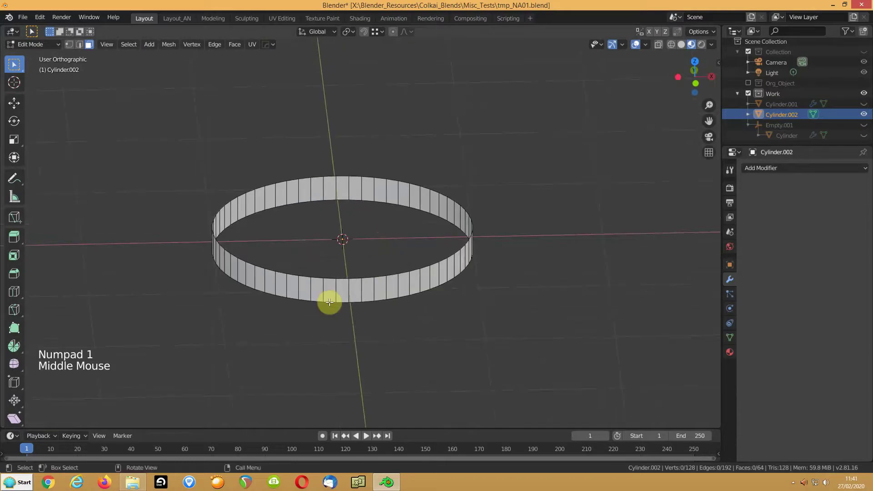
pyautogui.press('2')
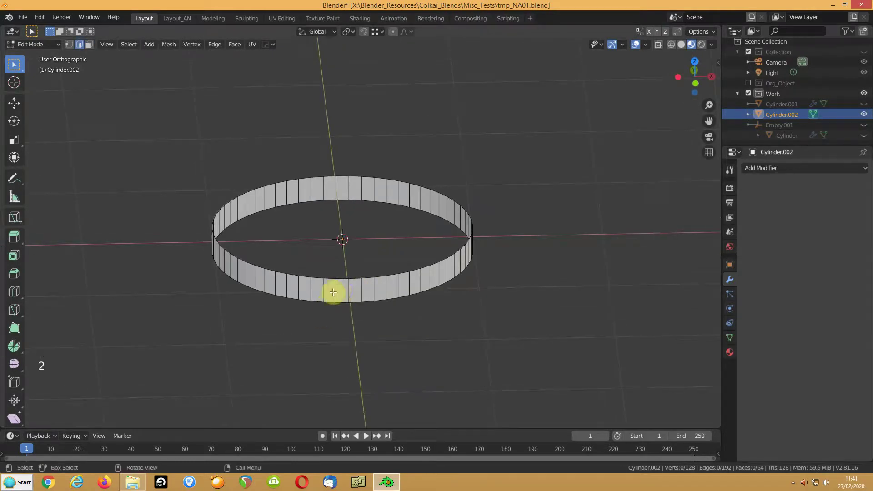
pyautogui.moveTo(342, 288); pyautogui.dragTo(347, 253, button='middle')
pyautogui.keyDown('shift'); pyautogui.click(329, 259); pyautogui.keyUp('shift')
pyautogui.press('Delete')
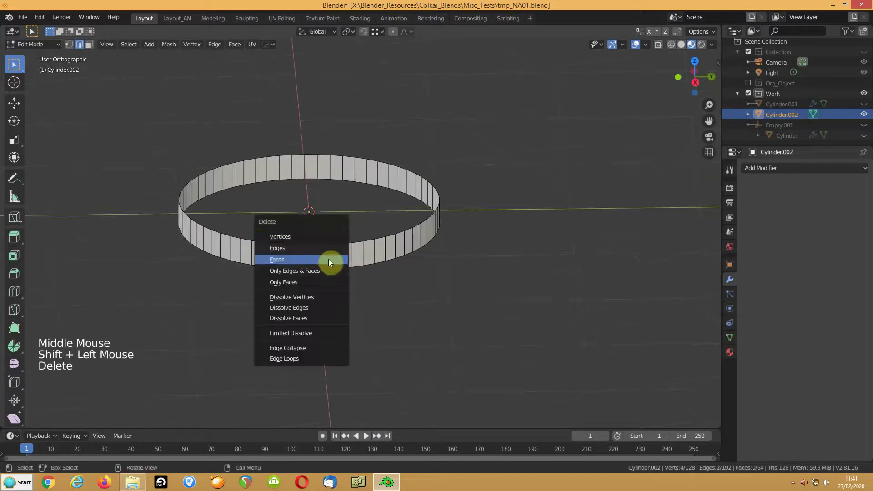
pyautogui.click(313, 234)
# Delete the larger linked part of the band, leaving a quarter arc of 16 faces
pyautogui.press('l')
pyautogui.press('Delete')
pyautogui.click(365, 247)
pyautogui.moveTo(365, 247); pyautogui.dragTo(315, 246, button='middle')
# Circle-select the eight faces at one end of the quarter arc and delete them, leaving an eighth of the ring
pyautogui.press('3')
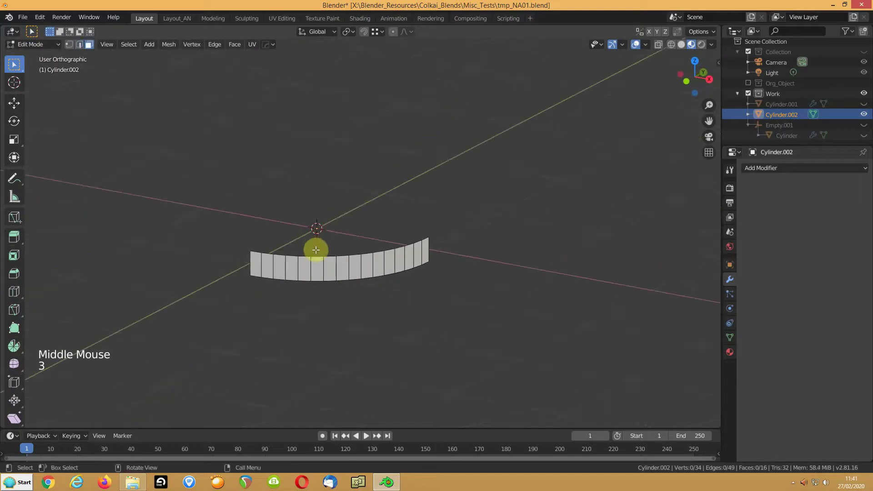
pyautogui.press('c')
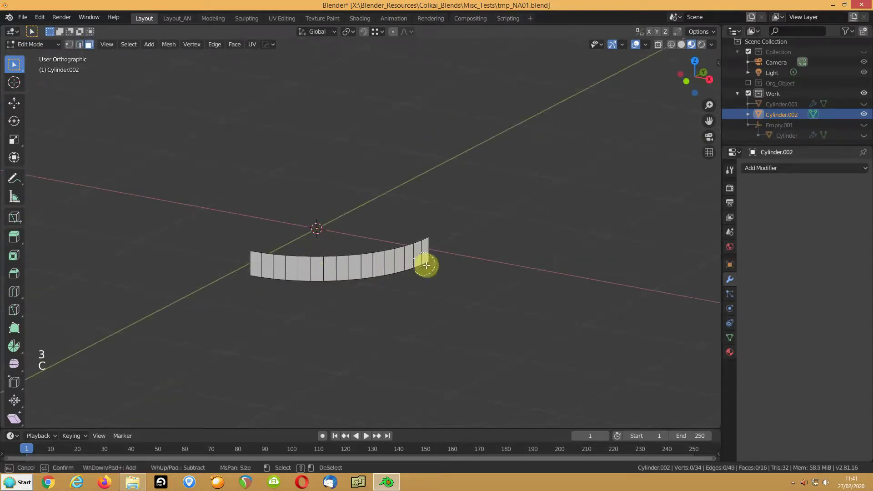
pyautogui.moveTo(430, 255); pyautogui.dragTo(374, 265)
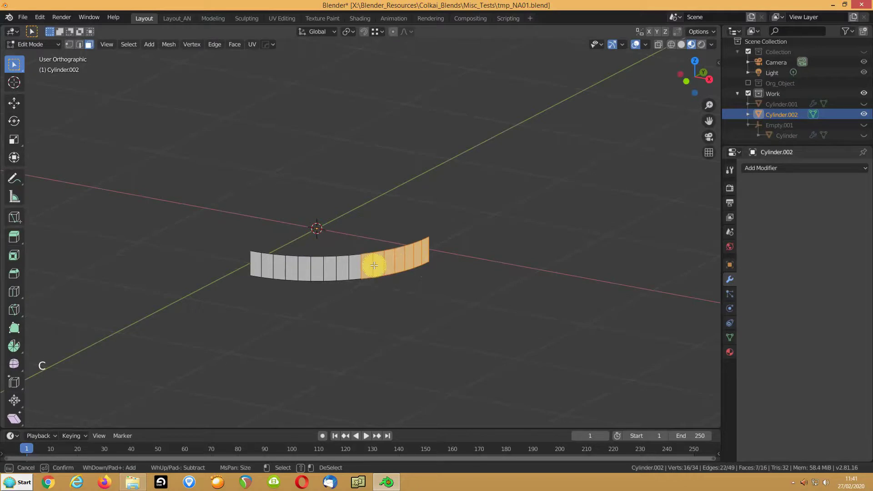
pyautogui.rightClick(389, 302)
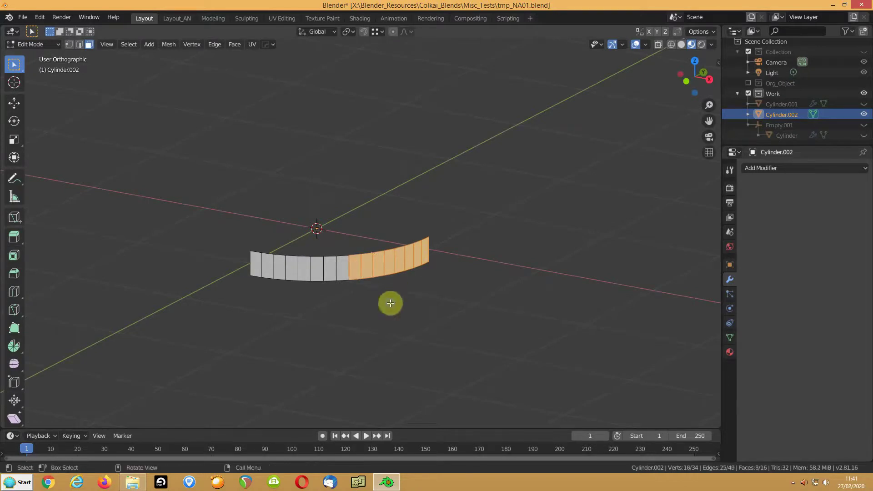
pyautogui.press('Delete')
pyautogui.click(383, 326)
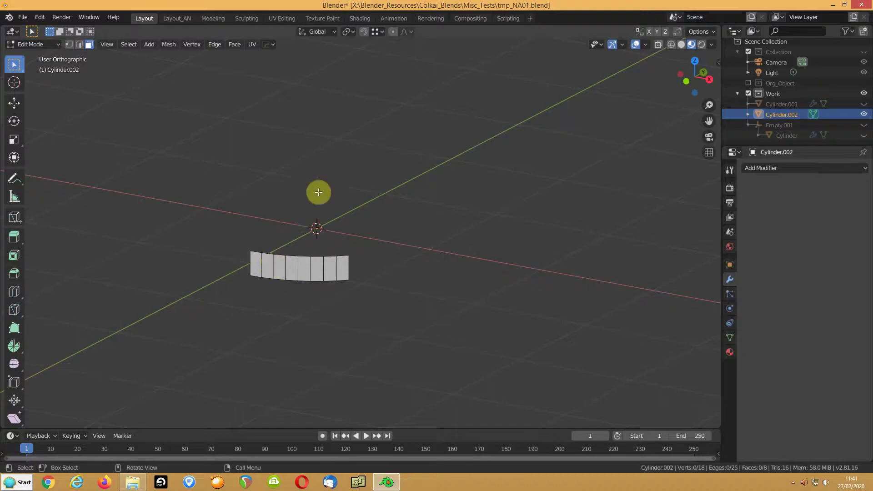
# Set the transform pivot to the 3D Cursor and add one centred loop cut along the length of the arc
pyautogui.click(354, 32)
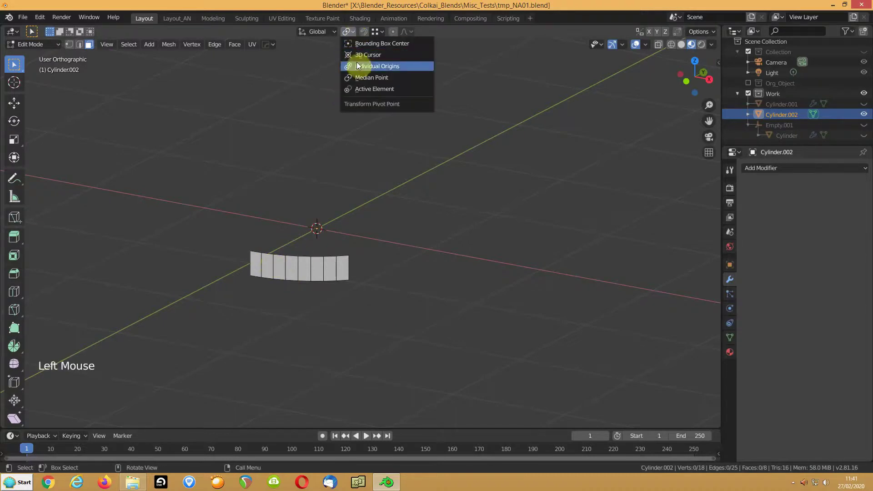
pyautogui.click(357, 55)
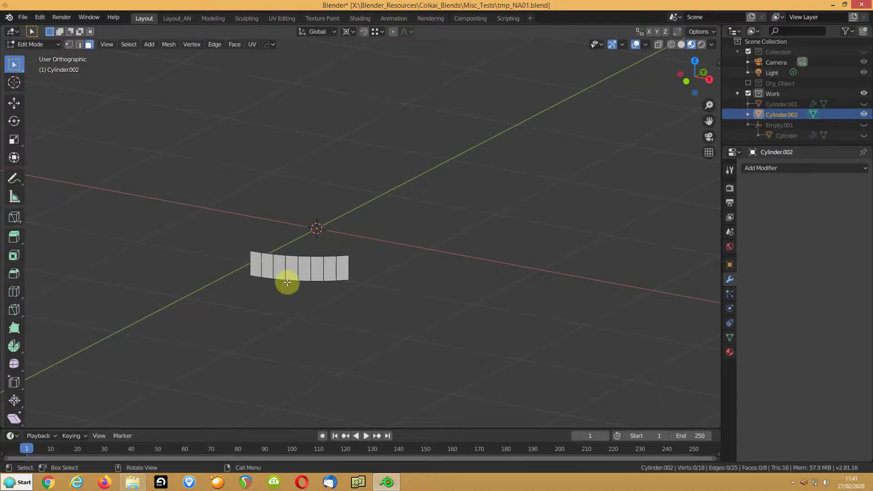
pyautogui.hotkey('ctrl', 'r')
pyautogui.click(284, 263)
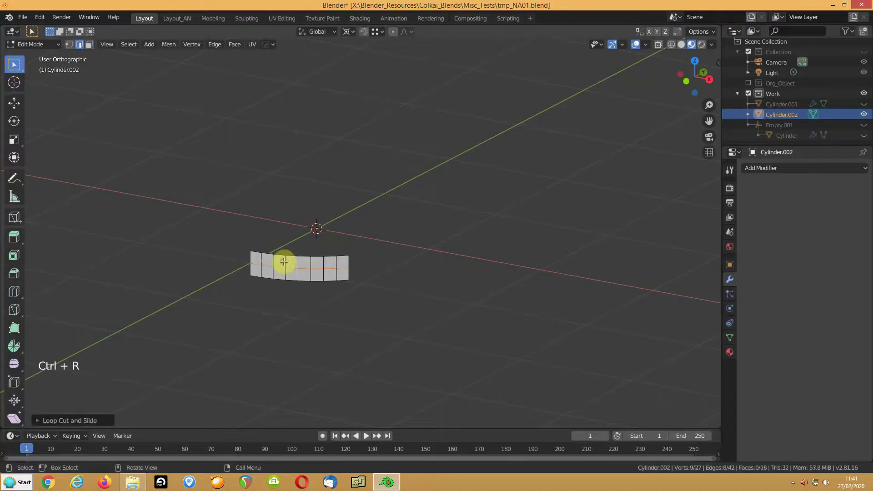
# Scale the new middle edge loop outward by about 1.09 around the 3D cursor
pyautogui.press('KP_Decimal')
pyautogui.moveTo(213, 266); pyautogui.dragTo(279, 255, button='middle')
pyautogui.press('s')
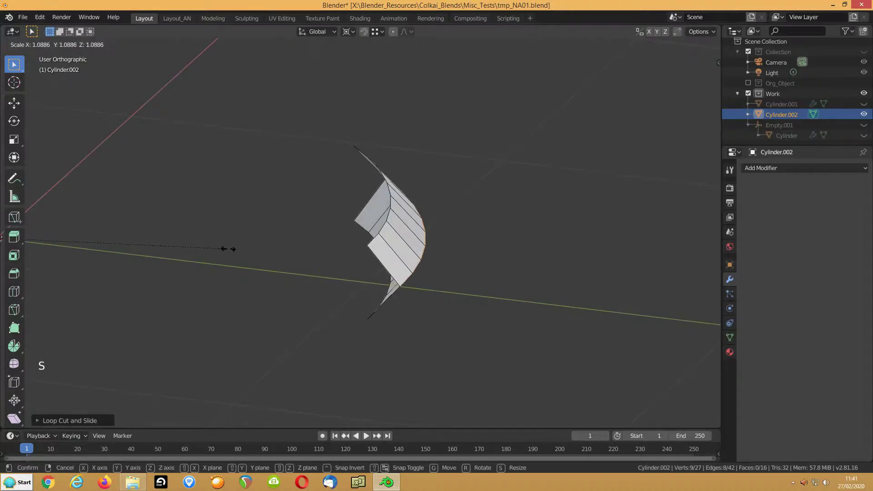
pyautogui.click(229, 249)
# Bevel the middle edge loop with 4 segments and increase the bevel width until it covers most of the arc's height
pyautogui.hotkey('ctrl', 'b')
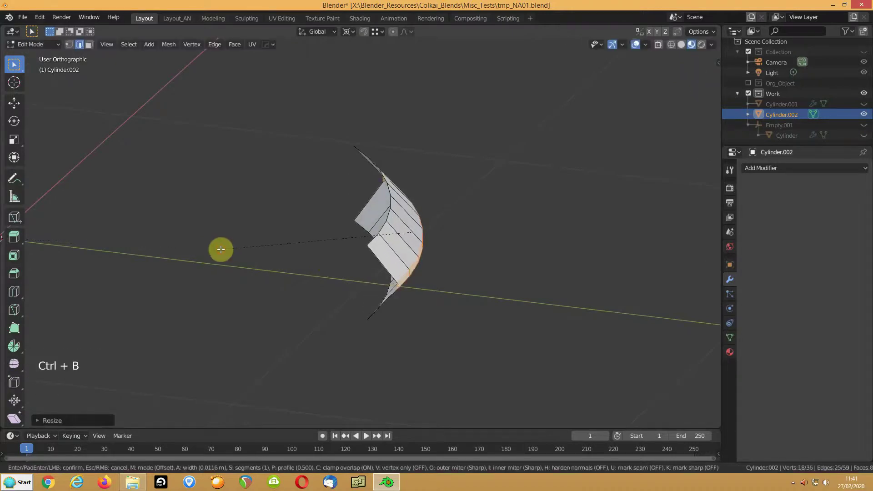
pyautogui.scroll(2, 202, 248)
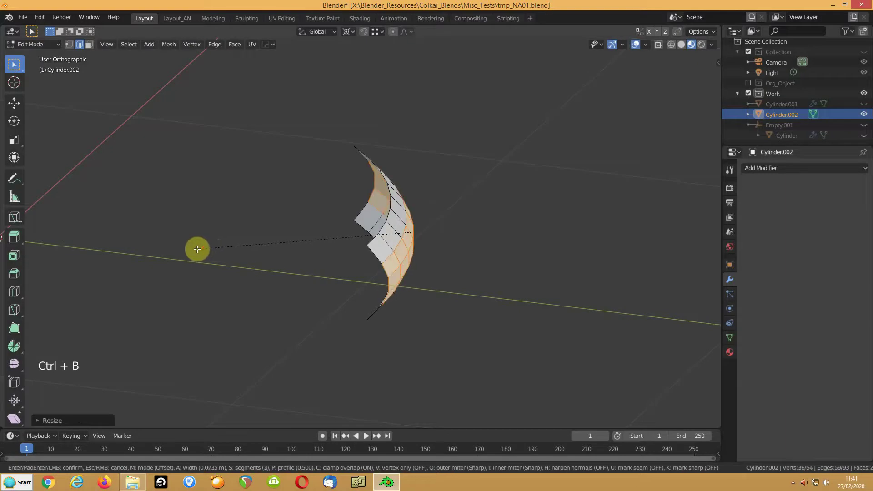
pyautogui.click(196, 249)
pyautogui.moveTo(231, 252)
pyautogui.mouseDown(button='middle')
pyautogui.moveTo(238, 241)
pyautogui.moveTo(224, 256)
pyautogui.mouseUp(button='middle')
pyautogui.press('F9')
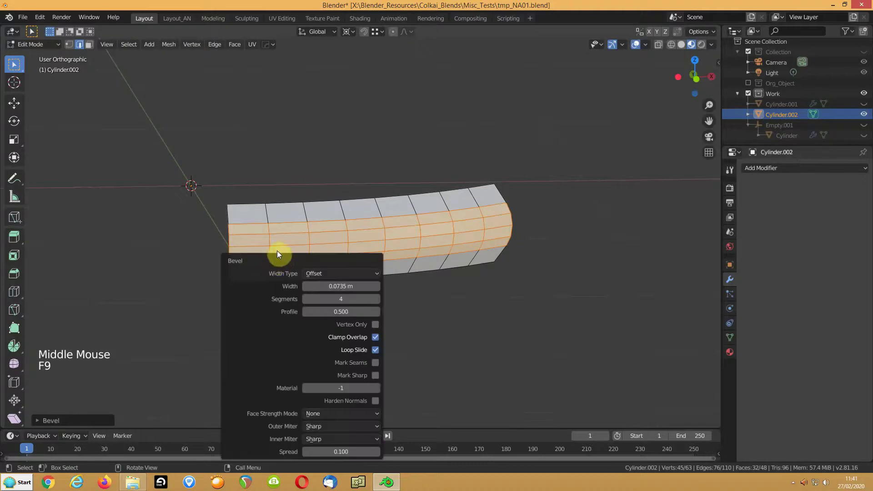
pyautogui.moveTo(274, 260); pyautogui.dragTo(81, 83)
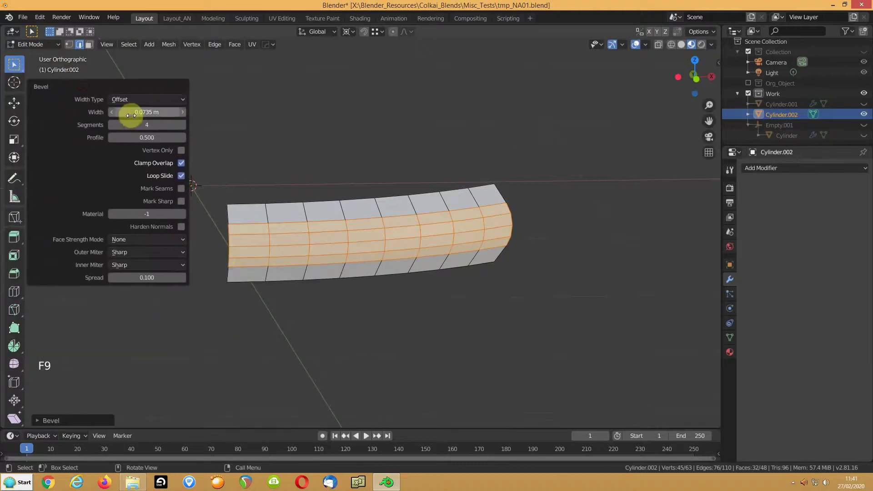
pyautogui.keyDown('shift'); pyautogui.moveTo(146, 111); pyautogui.dragTo(126, 113); pyautogui.keyUp('shift')
pyautogui.moveTo(182, 171)
pyautogui.mouseDown(button='middle')
pyautogui.moveTo(203, 187)
pyautogui.moveTo(186, 180)
pyautogui.mouseUp(button='middle')
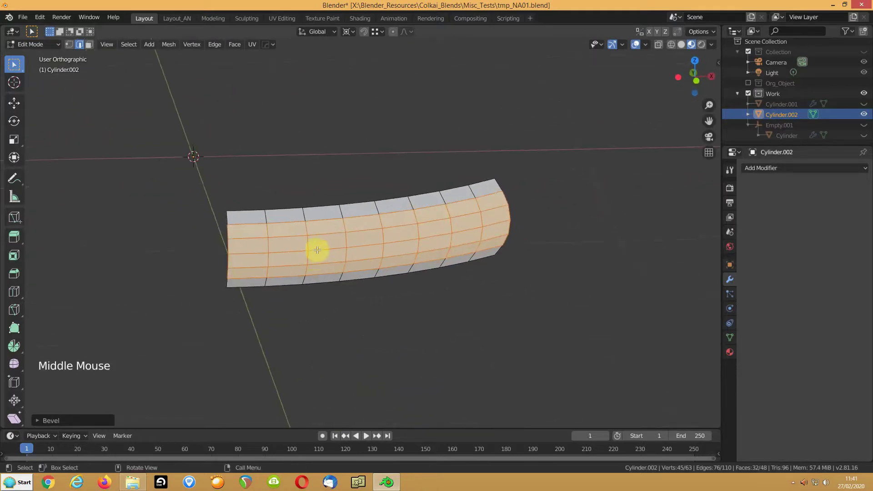
# Add a vertical loop cut through the third column of faces from the arc's end at the Y axis
pyautogui.hotkey('ctrl', 'r')
pyautogui.click(315, 249)
pyautogui.press('Return')
# Bevel the two central lengthwise edges nearest the Y axis with a single segment to form a pointed slot outline
pyautogui.click(248, 252)
pyautogui.keyDown('shift'); pyautogui.click(291, 252); pyautogui.keyUp('shift')
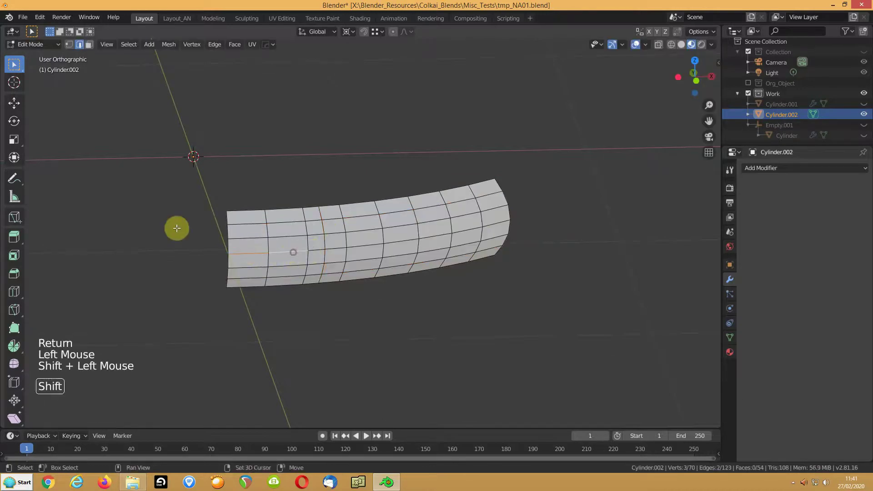
pyautogui.hotkey('ctrl', 'b')
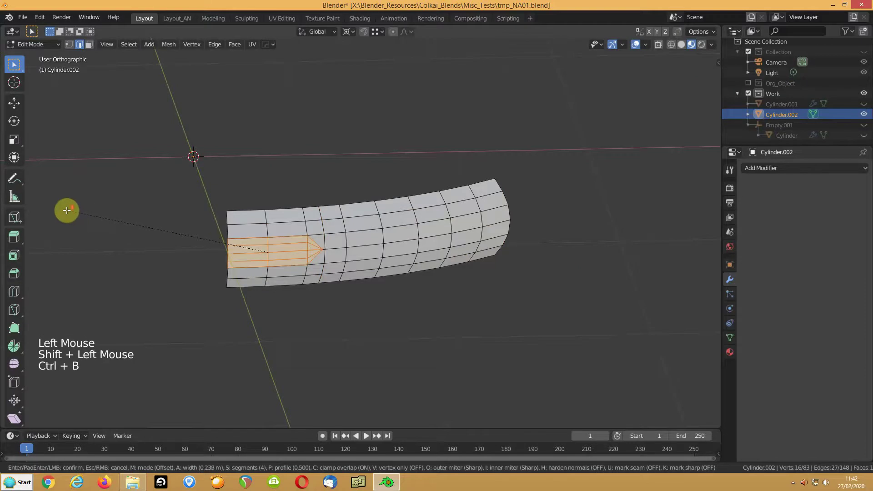
pyautogui.click(67, 211)
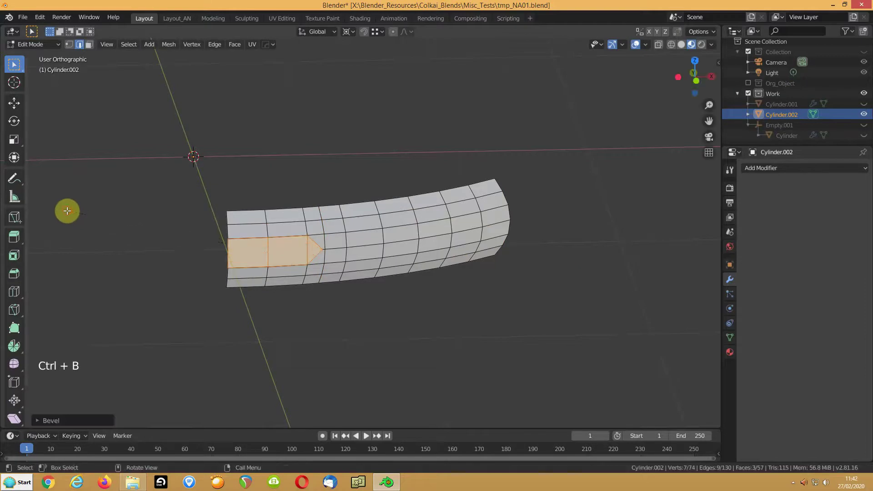
# Merge all of the arc's vertices by distance, using a 0.002 m merge distance
pyautogui.press('a')
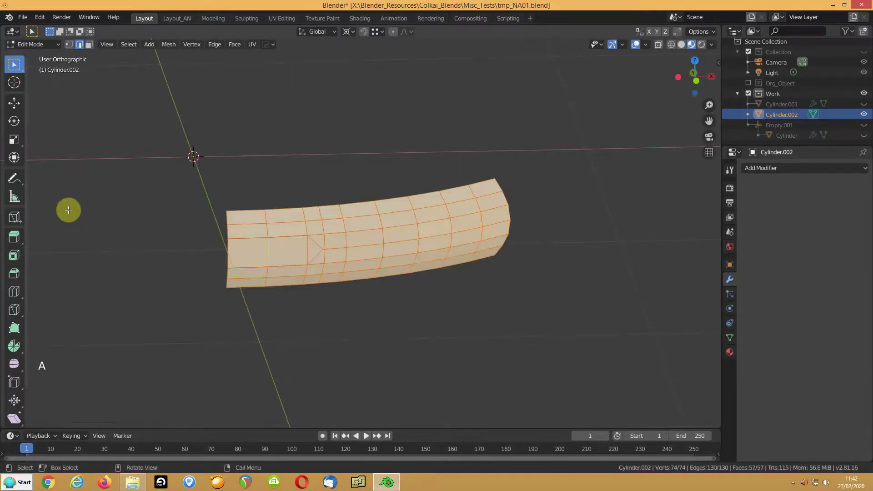
pyautogui.hotkey('alt', 'm')
pyautogui.click(68, 210)
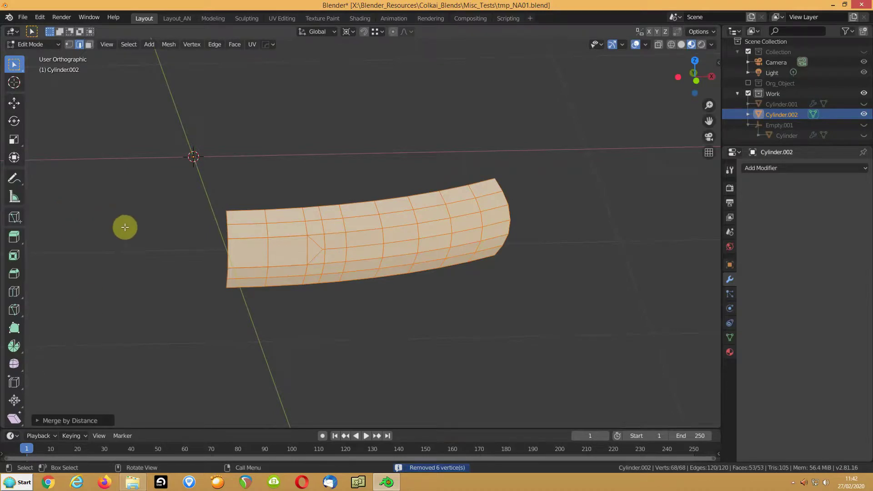
pyautogui.click(39, 420)
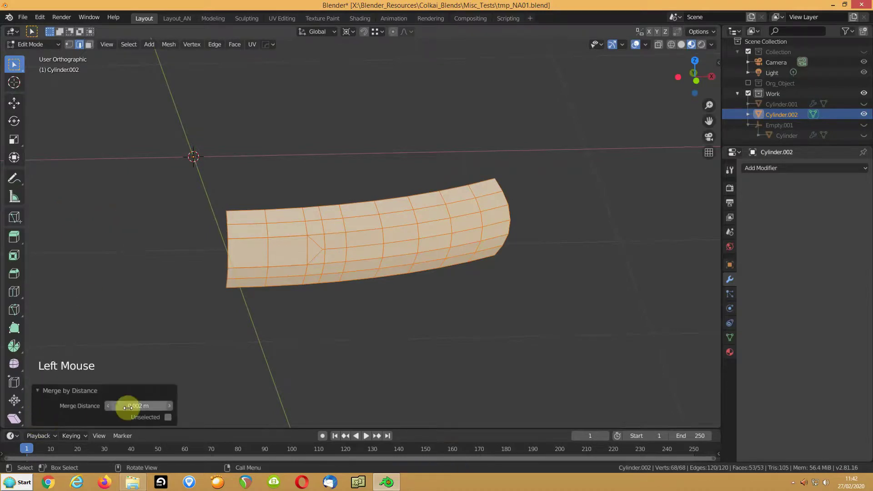
pyautogui.click(139, 314)
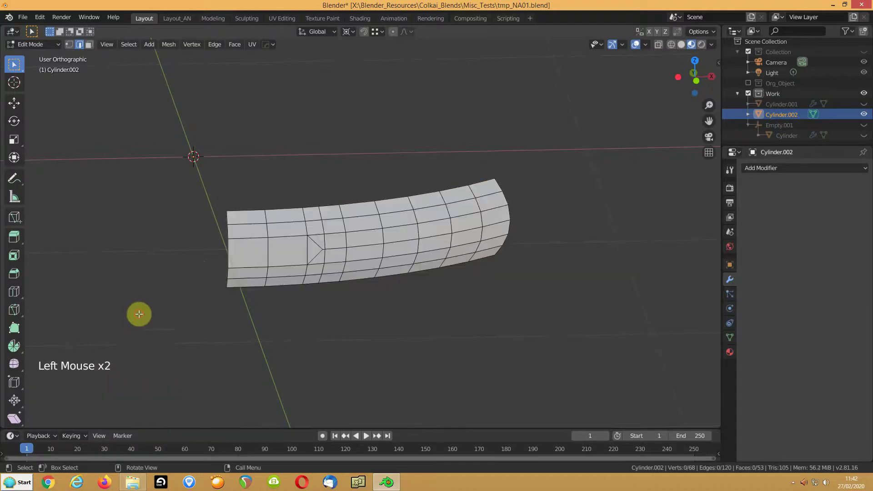
# Delete the three faces inside the pointed slot outline at the arc's Y-axis end
pyautogui.press('3')
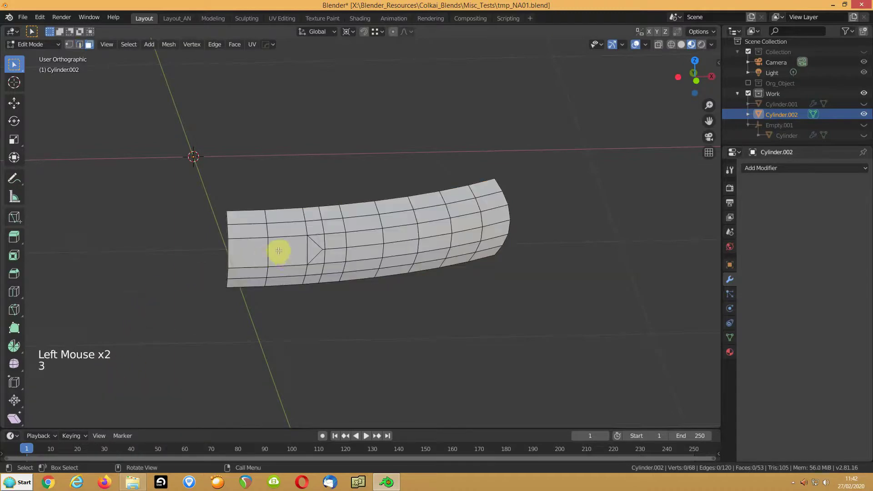
pyautogui.click(281, 250)
pyautogui.keyDown('shift'); pyautogui.click(311, 250); pyautogui.keyUp('shift')
pyautogui.keyDown('shift'); pyautogui.click(247, 249); pyautogui.keyUp('shift')
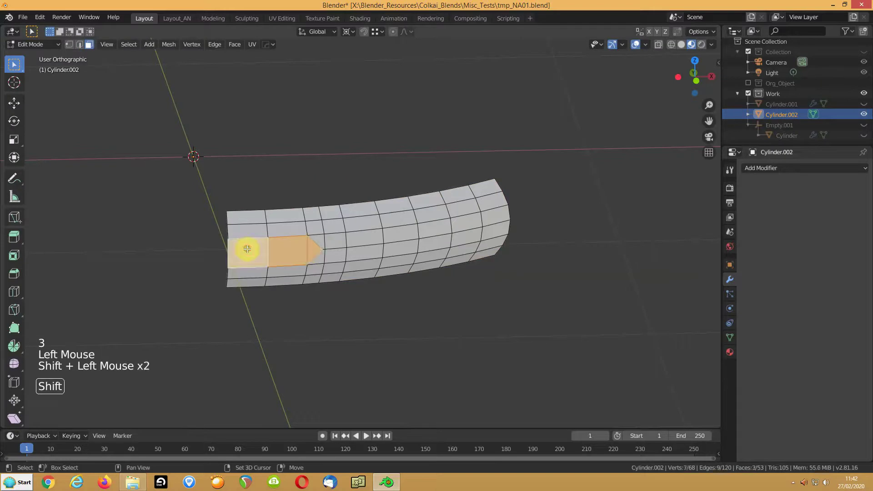
pyautogui.press('Delete')
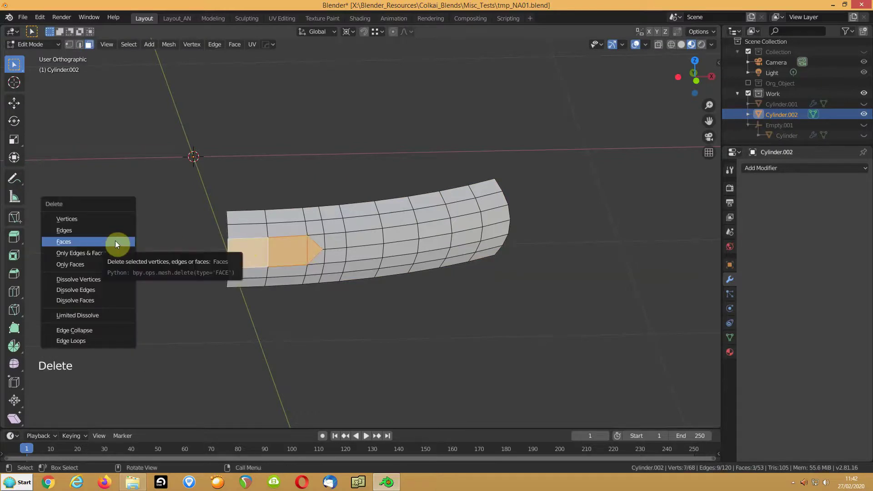
pyautogui.click(115, 245)
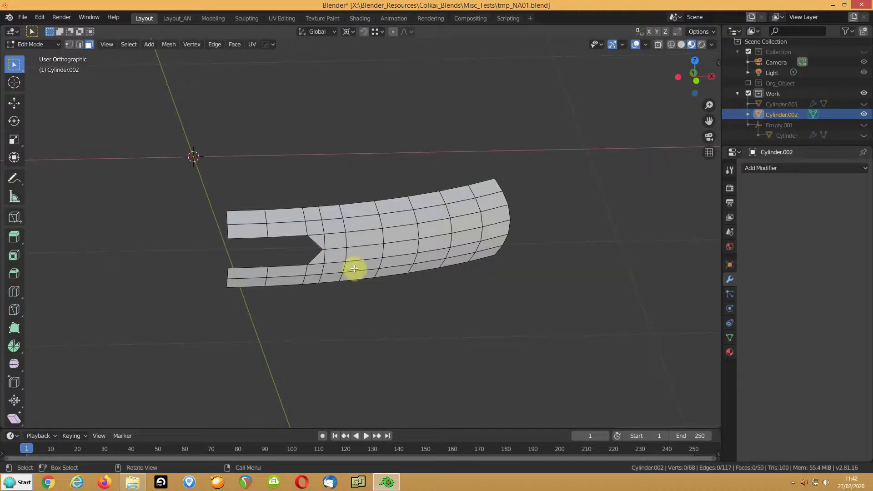
# Delete all faces in the lower half of the arc, below the slot's point
pyautogui.press('c')
pyautogui.moveTo(243, 274)
pyautogui.mouseDown()
pyautogui.moveTo(364, 275)
pyautogui.moveTo(364, 265)
pyautogui.moveTo(446, 262)
pyautogui.moveTo(493, 244)
pyautogui.mouseUp()
pyautogui.rightClick(220, 314)
pyautogui.press('Delete')
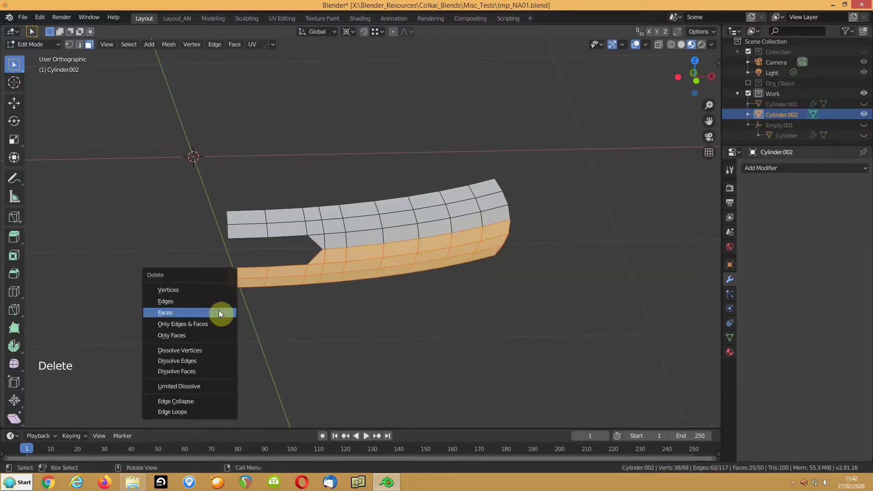
pyautogui.click(219, 313)
# Extrude all remaining faces along their normals by about 0.0115 m to give the segment thickness
pyautogui.moveTo(222, 308); pyautogui.dragTo(262, 279, button='middle')
pyautogui.press('a')
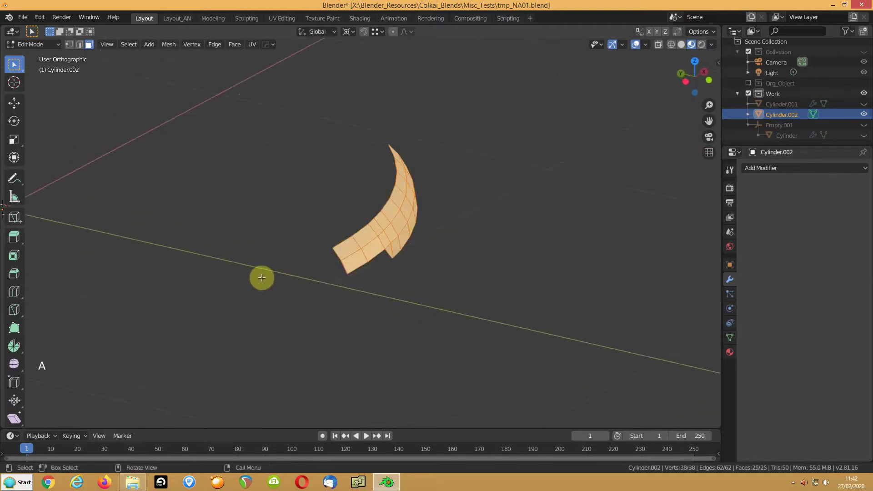
pyautogui.hotkey('alt', 'e')
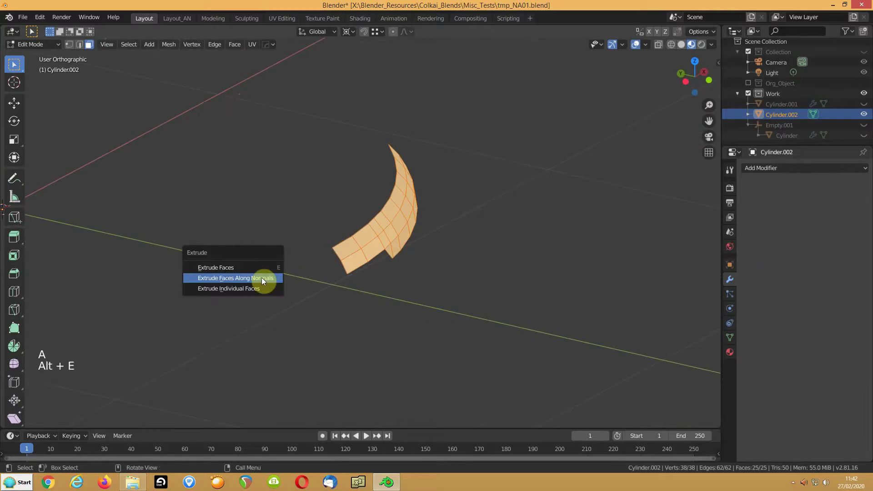
pyautogui.click(236, 278)
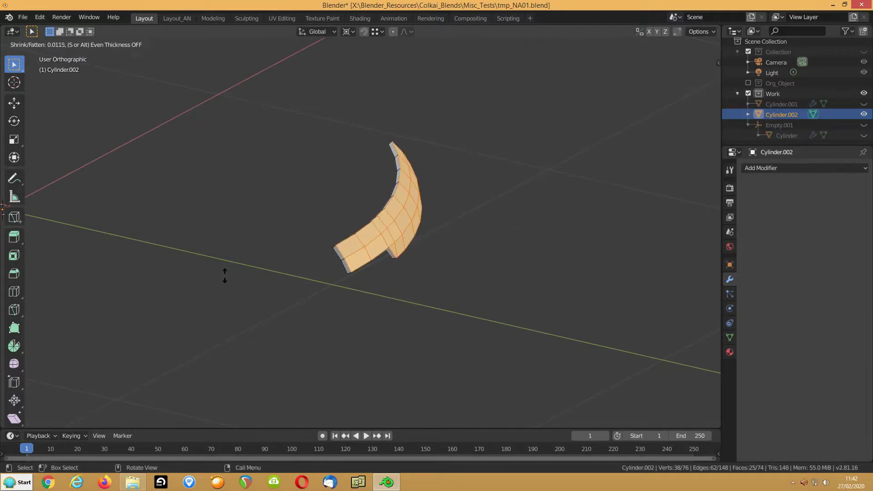
pyautogui.click(225, 276)
# Delete the thin thickness faces along the segment's lower seam and at both of its ends
pyautogui.moveTo(294, 298); pyautogui.dragTo(345, 232, button='middle')
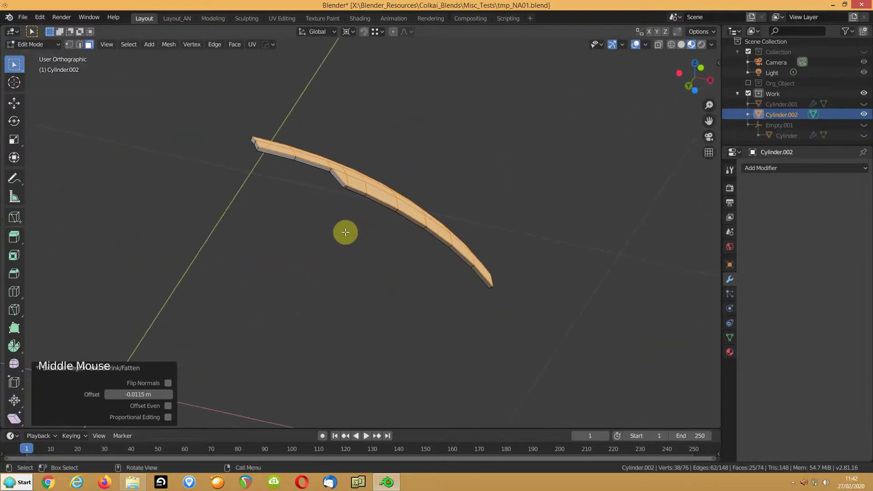
pyautogui.click(346, 187)
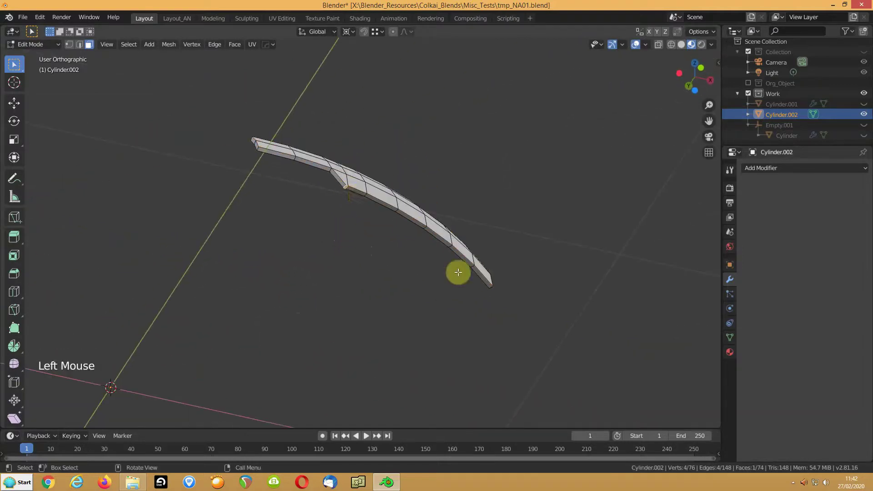
pyautogui.keyDown('ctrl'); pyautogui.click(486, 283); pyautogui.keyUp('ctrl')
pyautogui.moveTo(495, 238); pyautogui.dragTo(402, 227, button='middle')
pyautogui.keyDown('shift'); pyautogui.click(409, 241); pyautogui.keyUp('shift')
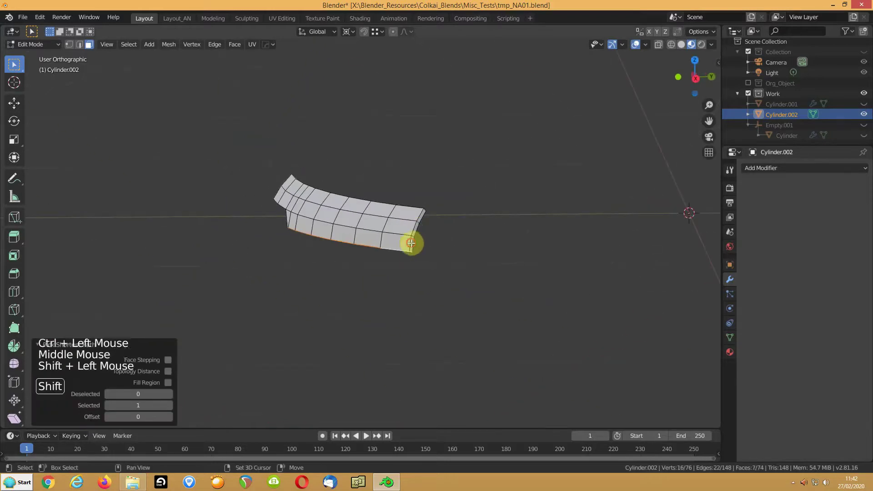
pyautogui.keyDown('shift'); pyautogui.click(419, 221); pyautogui.keyUp('shift')
pyautogui.keyDown('shift'); pyautogui.click(419, 222); pyautogui.keyUp('shift')
pyautogui.moveTo(384, 230); pyautogui.dragTo(411, 209, button='middle')
pyautogui.keyDown('shift'); pyautogui.click(376, 253); pyautogui.keyUp('shift')
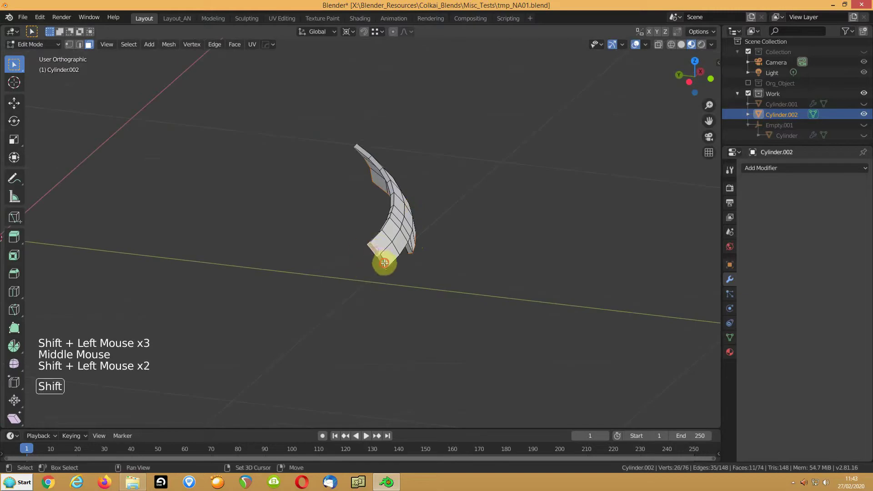
pyautogui.keyDown('shift'); pyautogui.click(384, 263); pyautogui.keyUp('shift')
pyautogui.press('Delete')
pyautogui.click(196, 226)
# Turn on the Face Orientation overlay in the viewport
pyautogui.moveTo(308, 247); pyautogui.dragTo(309, 273, button='middle')
pyautogui.press('KP_1')
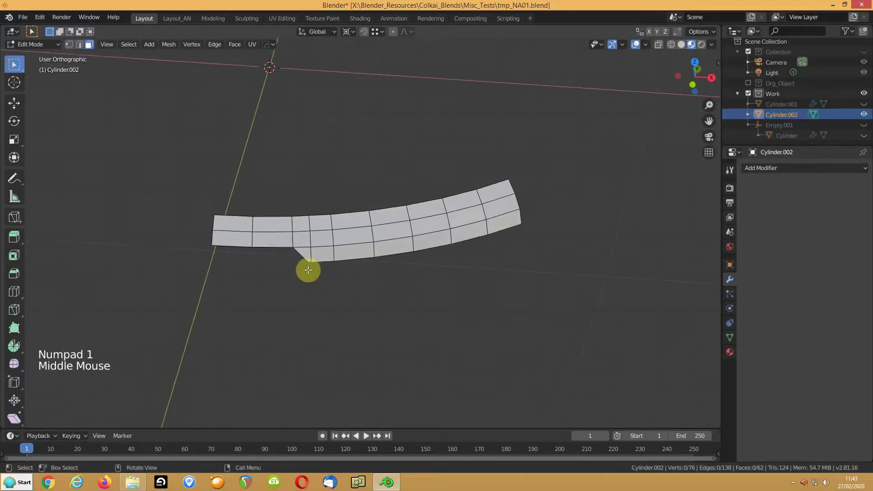
pyautogui.scroll(-5, 309, 273)
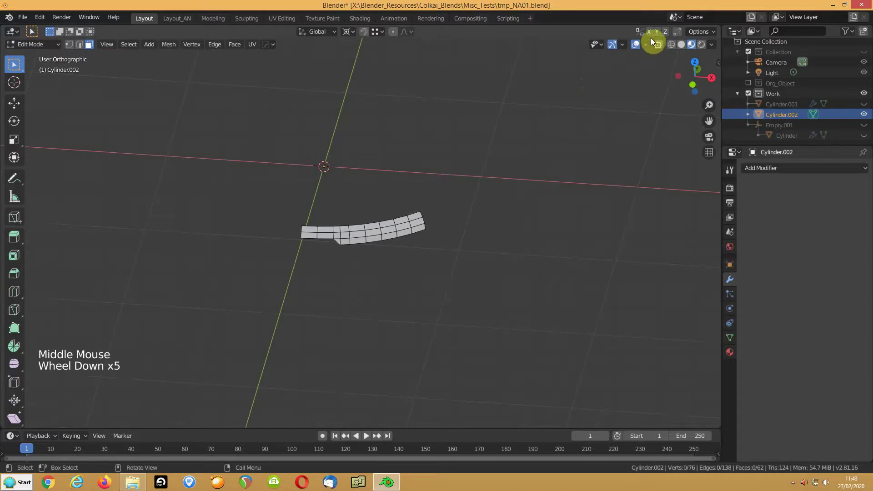
pyautogui.click(646, 44)
pyautogui.click(582, 239)
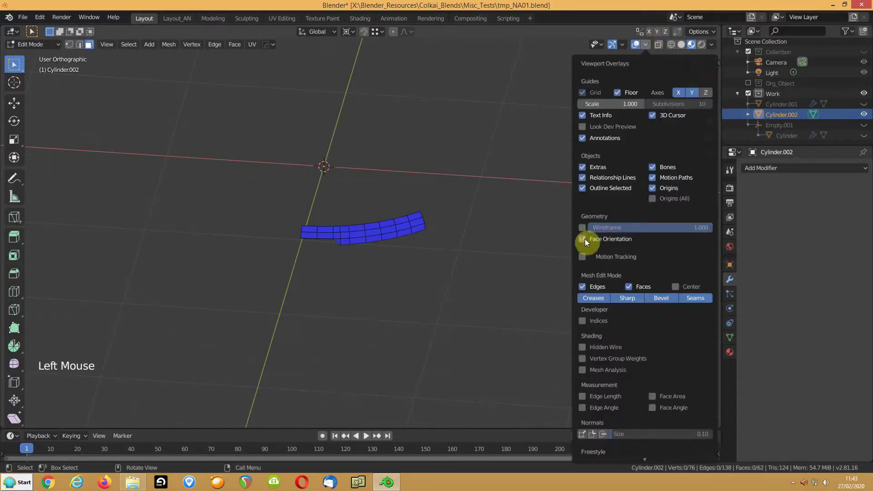
# Duplicate the whole segment in place and mirror the copy along the global Z axis
pyautogui.scroll(4, 347, 237)
pyautogui.moveTo(300, 252)
pyautogui.mouseDown(button='middle')
pyautogui.moveTo(320, 234)
pyautogui.moveTo(309, 241)
pyautogui.mouseUp(button='middle')
pyautogui.press('a')
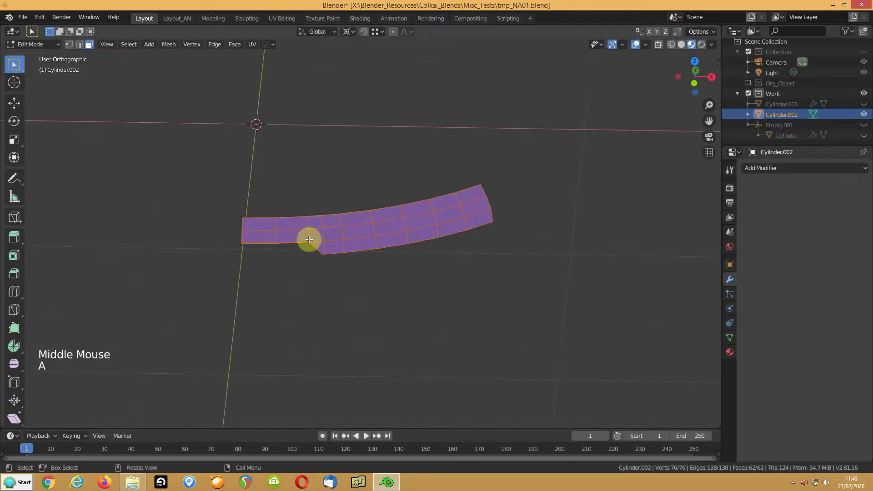
pyautogui.hotkey('shift', 'd')
pyautogui.click(309, 239)
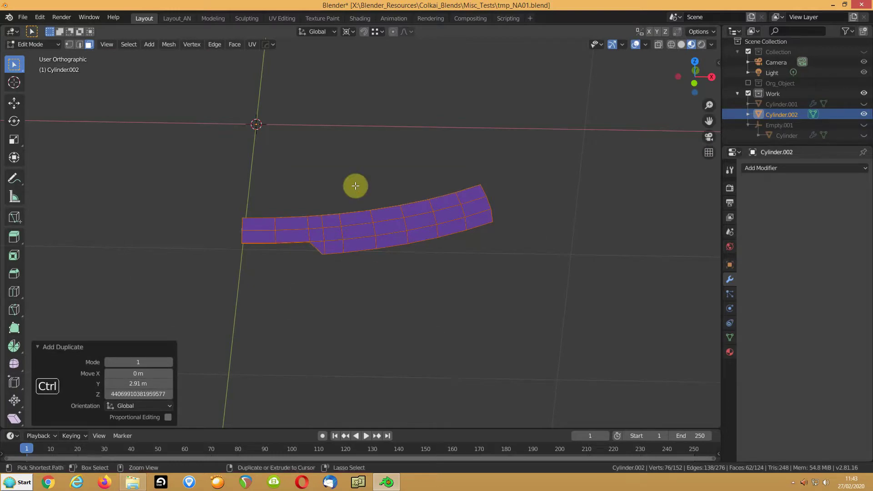
pyautogui.hotkey('ctrl', 'm')
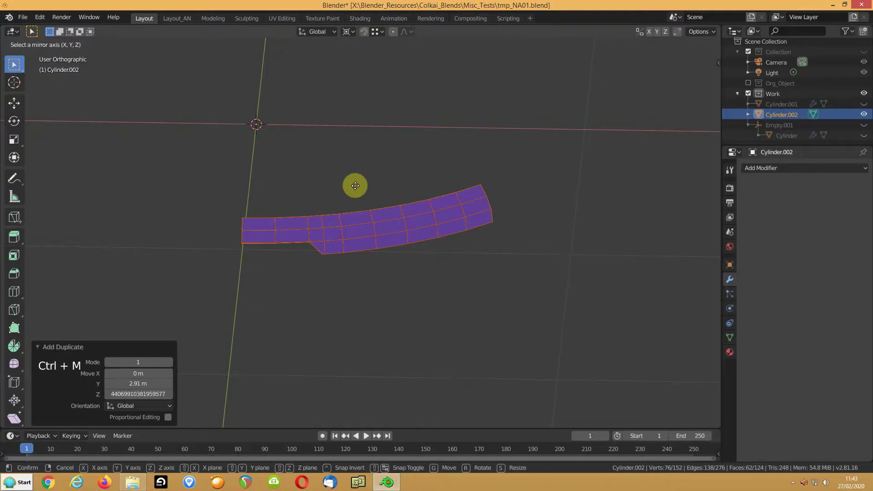
pyautogui.press('z')
pyautogui.click(355, 185)
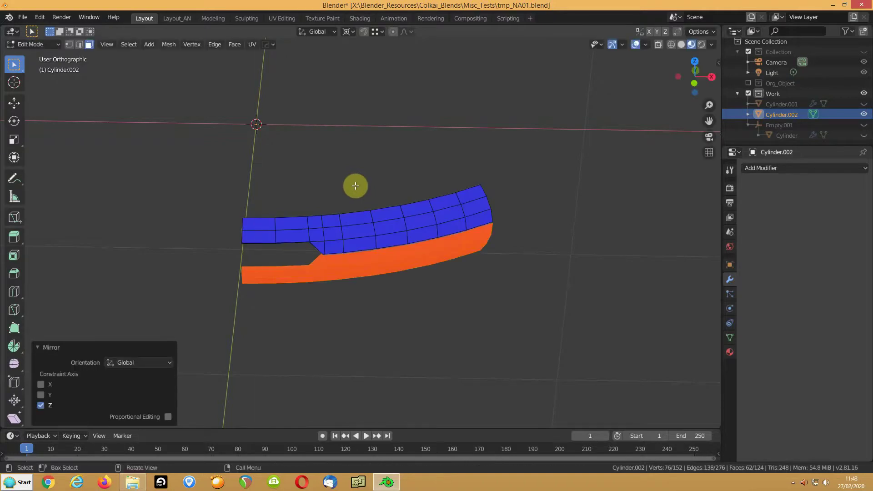
# Duplicate both halves in place and mirror the copy along the global Y axis
pyautogui.press('a')
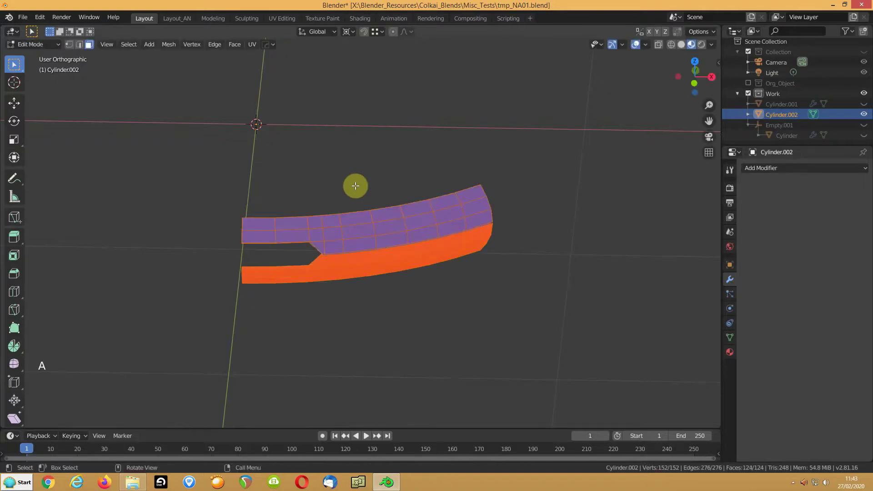
pyautogui.hotkey('shift', 'd')
pyautogui.rightClick(355, 186)
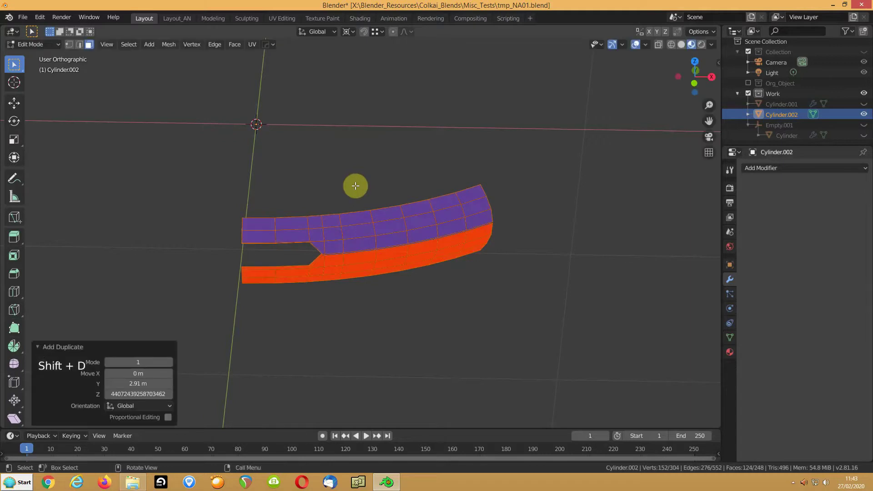
pyautogui.hotkey('ctrl', 'm')
pyautogui.press('y')
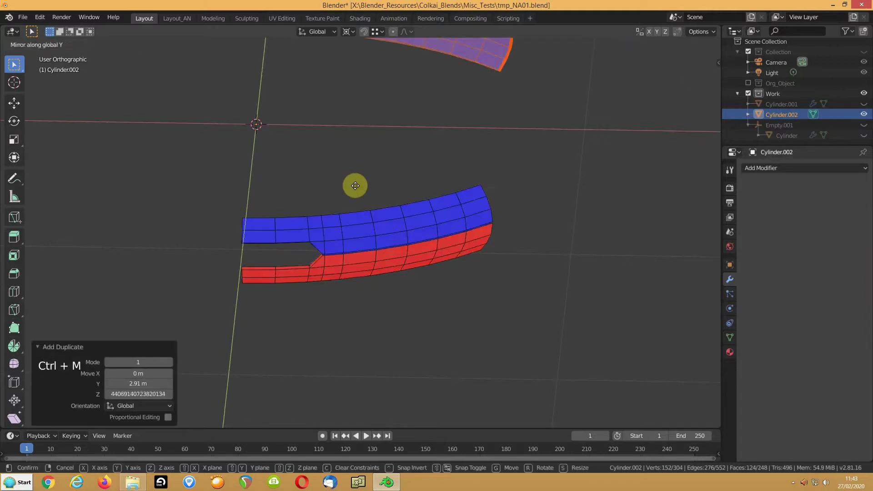
pyautogui.click(355, 185)
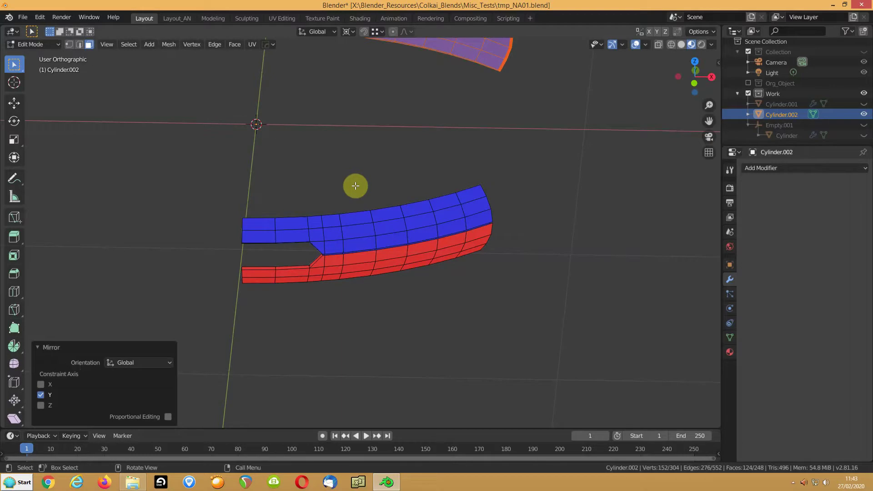
# Duplicate all the geometry in place and mirror the copy along the global X axis
pyautogui.press('a')
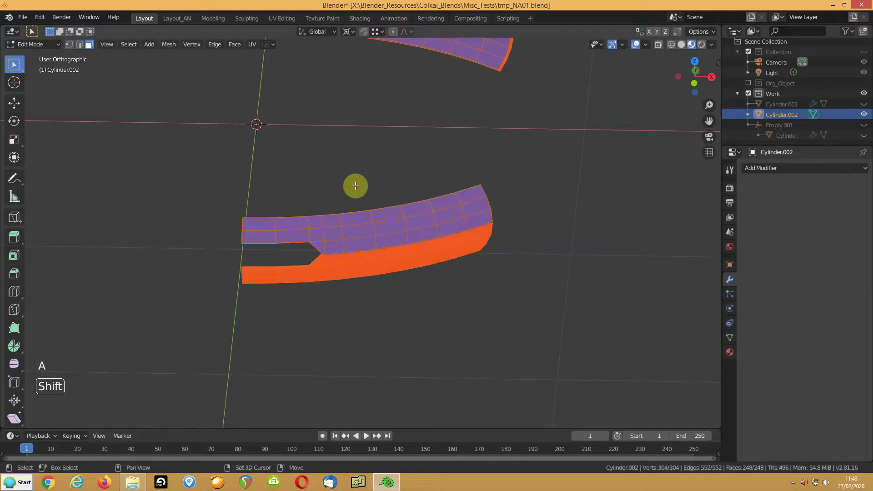
pyautogui.hotkey('shift', 'd')
pyautogui.click(355, 186)
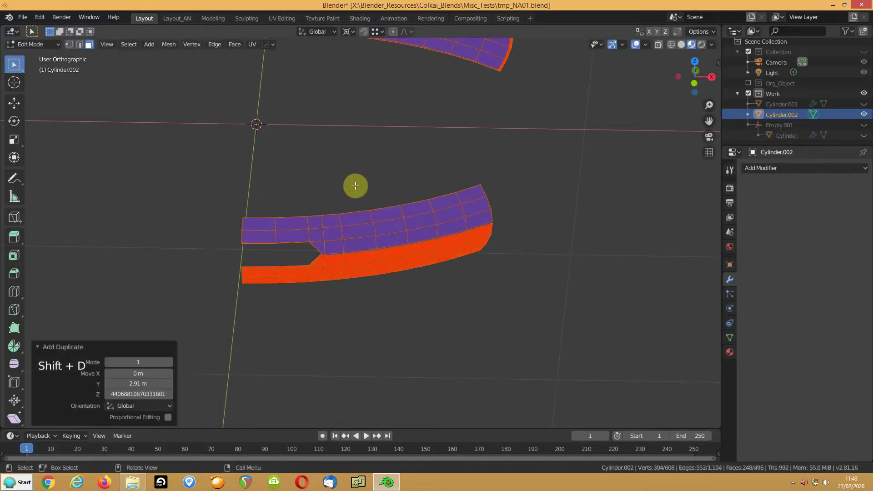
pyautogui.hotkey('ctrl', 'm')
pyautogui.press('x')
pyautogui.click(355, 186)
# Recalculate the normals of the entire mirrored mesh to face outward
pyautogui.scroll(-3, 363, 163)
pyautogui.press('a')
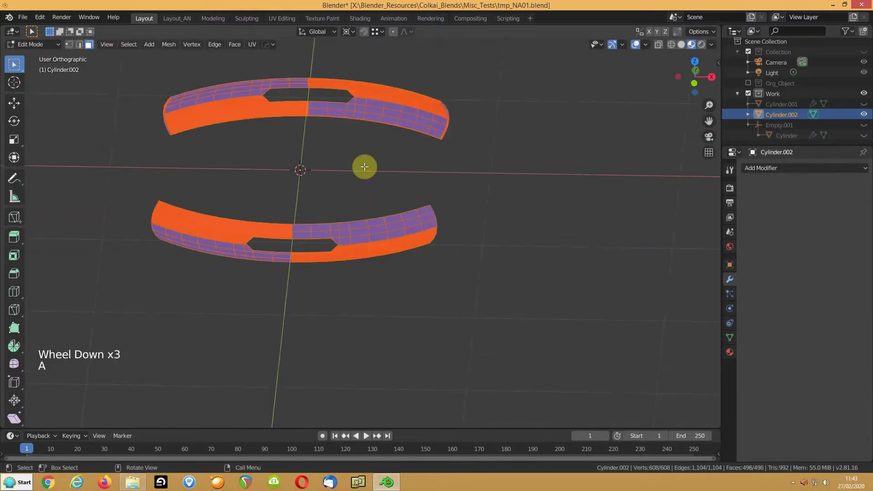
pyautogui.hotkey('shift', 'n')
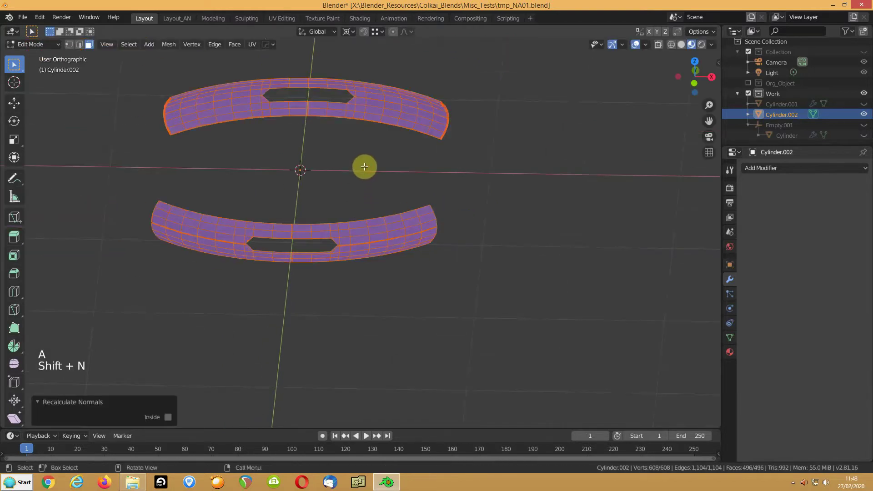
# Merge the mirrored pieces' vertices by distance at 0.002 m and inspect the seam between the upper and lower halves
pyautogui.scroll(2, 364, 167)
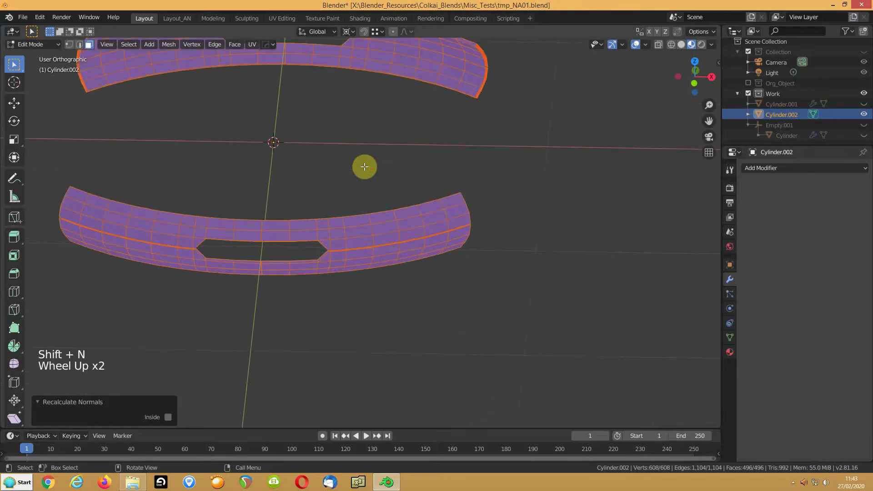
pyautogui.hotkey('alt', 'm')
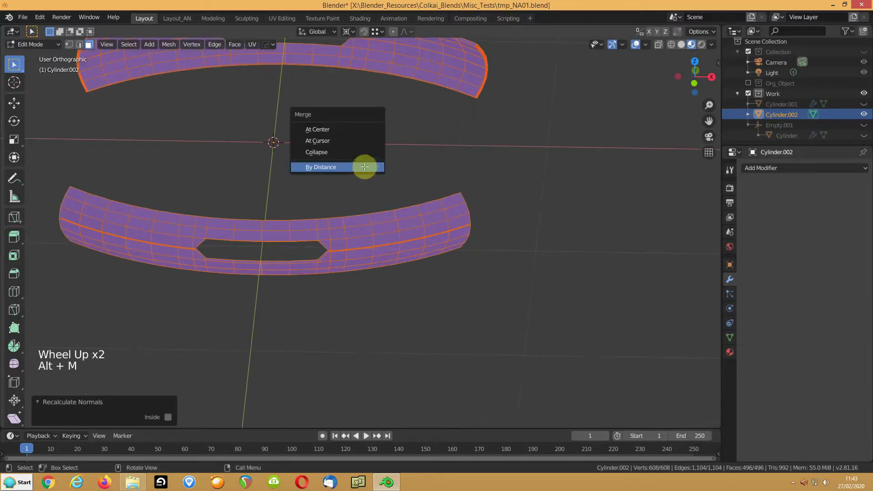
pyautogui.click(364, 167)
pyautogui.scroll(3, 347, 253)
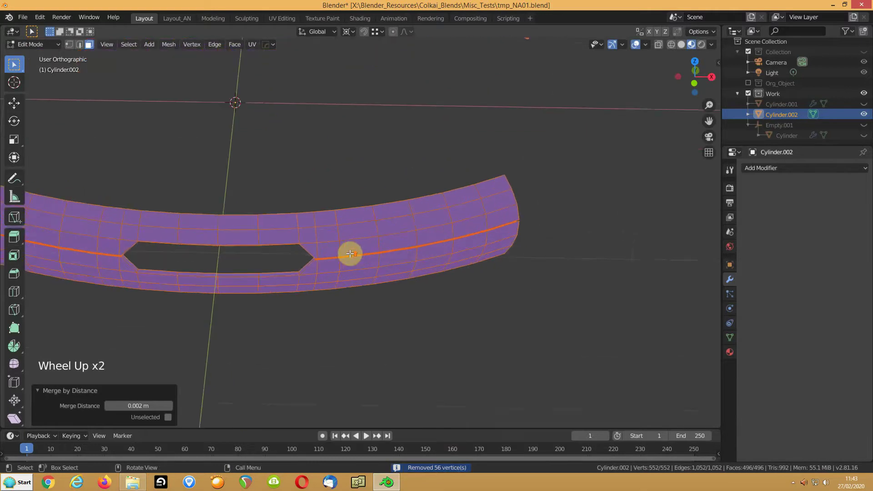
pyautogui.moveTo(347, 259); pyautogui.dragTo(292, 243, button='middle')
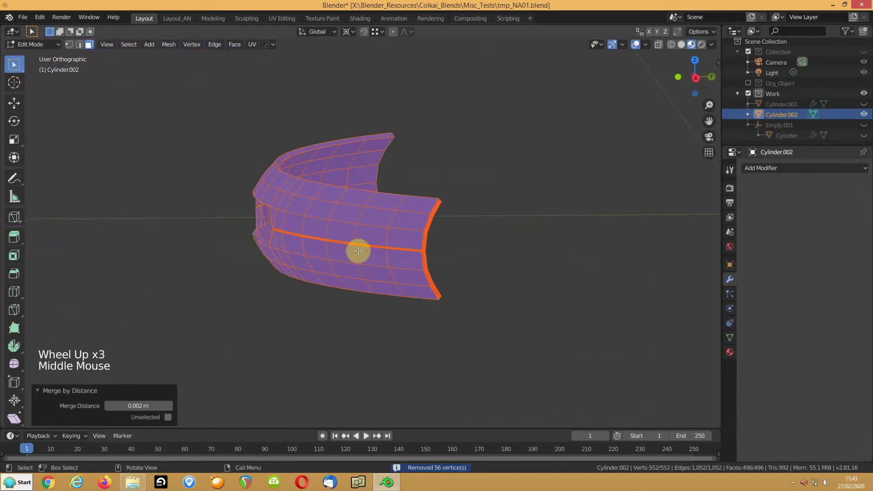
# Merge all vertices by distance at 0.005 m to close the seam between the upper and lower halves
pyautogui.click(358, 244)
pyautogui.scroll(6, 358, 255)
pyautogui.moveTo(390, 255); pyautogui.dragTo(433, 250, button='middle')
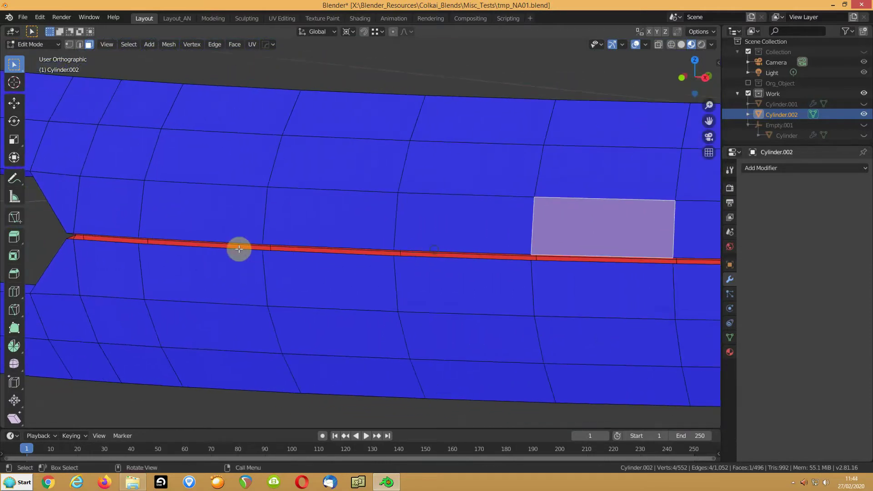
pyautogui.press('a')
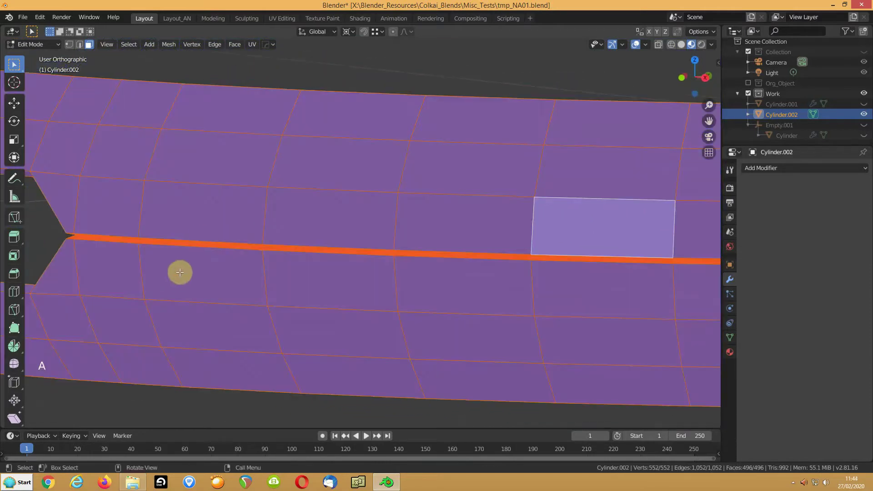
pyautogui.hotkey('alt', 'm')
pyautogui.click(181, 272)
pyautogui.scroll(-1, 181, 272)
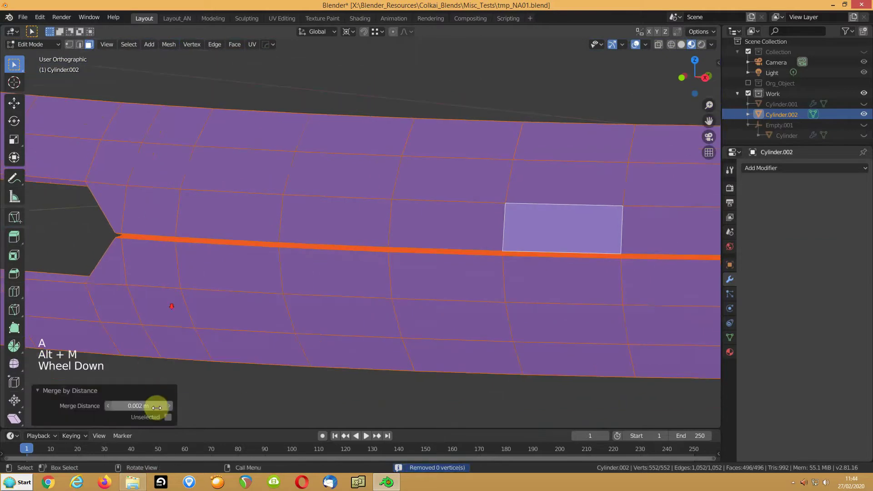
pyautogui.click(138, 406)
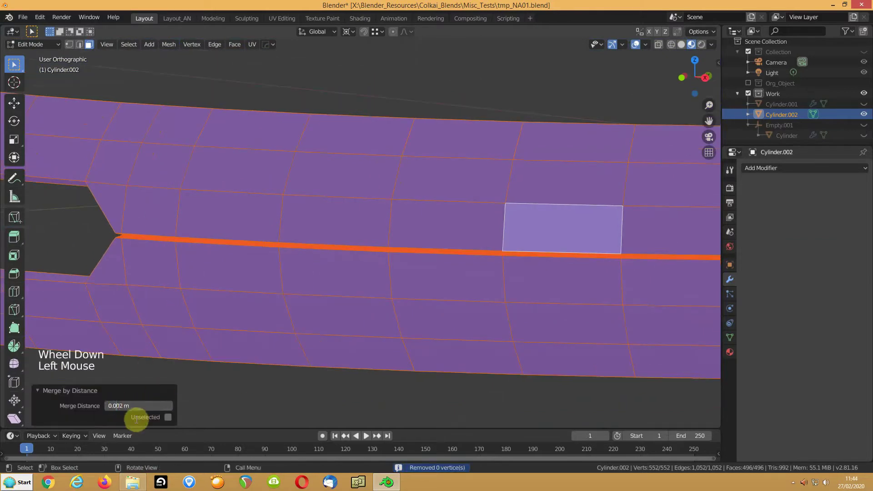
pyautogui.write('5')
pyautogui.press('Return')
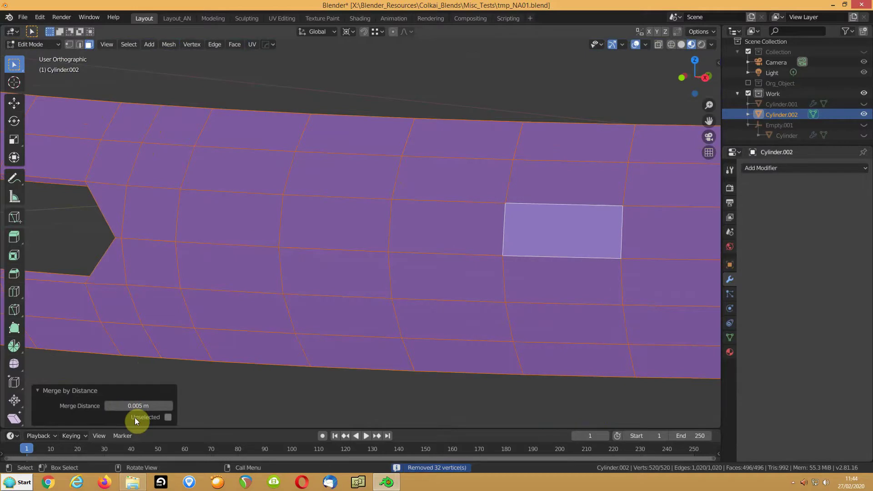
# Duplicate all the geometry in place and rotate the copy 90° about the global Z axis to complete the ring
pyautogui.scroll(-3, 314, 252)
pyautogui.moveTo(372, 259); pyautogui.dragTo(413, 261, button='middle')
pyautogui.scroll(-4, 358, 255)
pyautogui.scroll(-1, 280, 247)
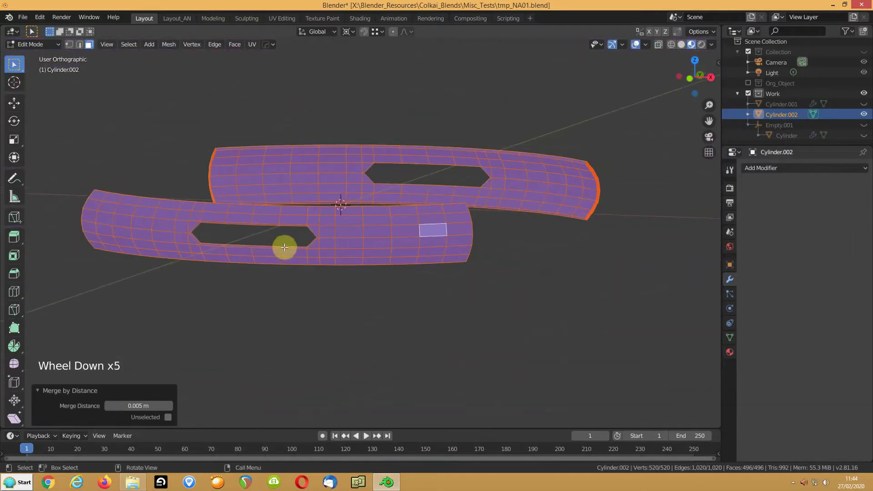
pyautogui.moveTo(326, 239); pyautogui.dragTo(228, 234, button='middle')
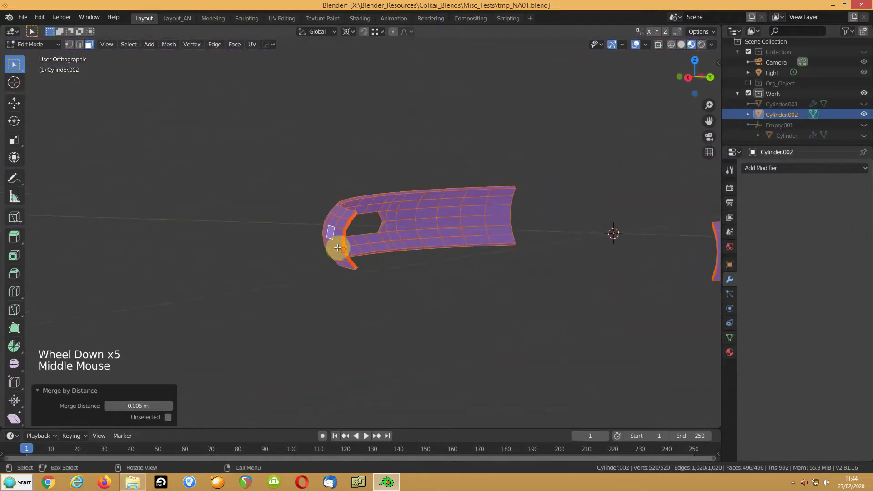
pyautogui.scroll(4, 334, 248)
pyautogui.click(330, 250)
pyautogui.press('a')
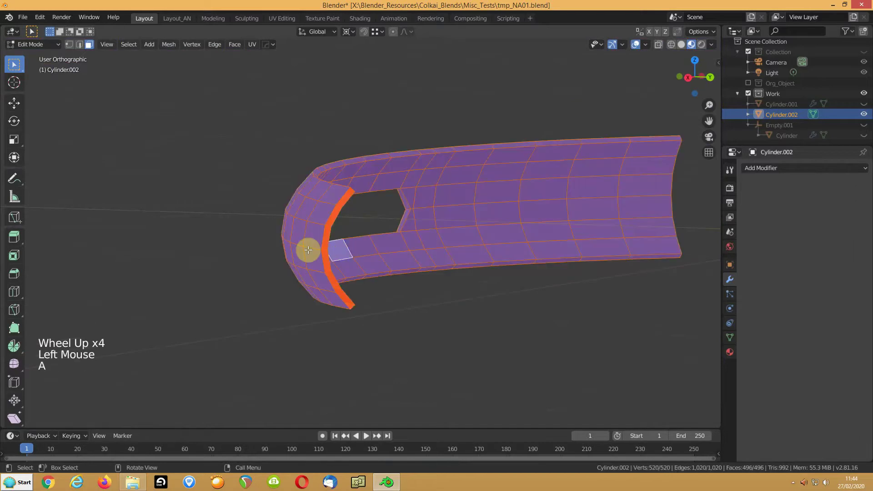
pyautogui.scroll(-9, 308, 249)
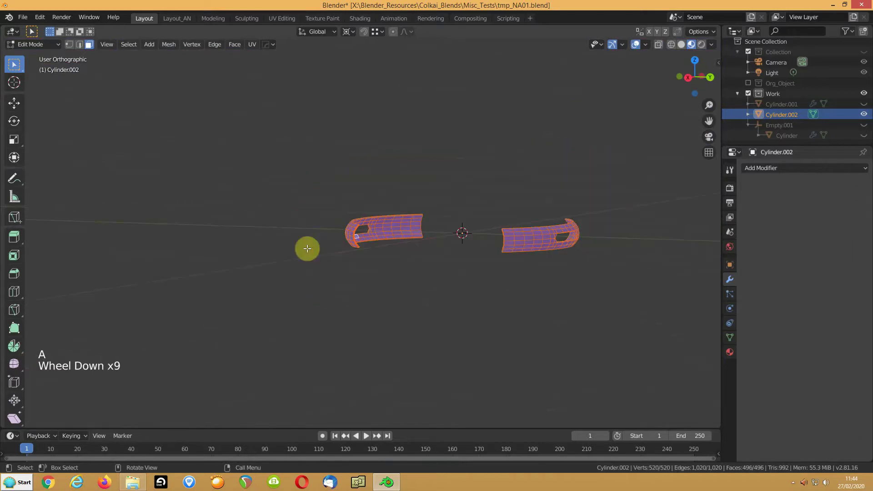
pyautogui.hotkey('shift', 'd')
pyautogui.write('r')
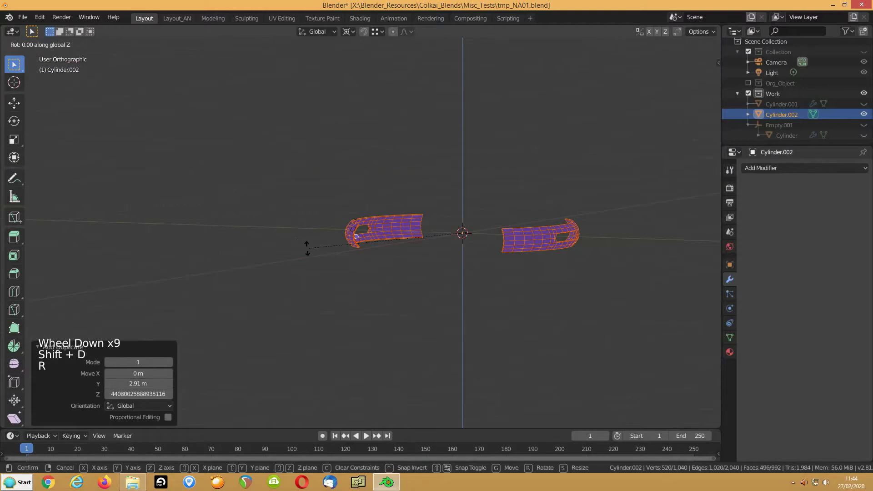
pyautogui.write('90')
pyautogui.click(308, 249)
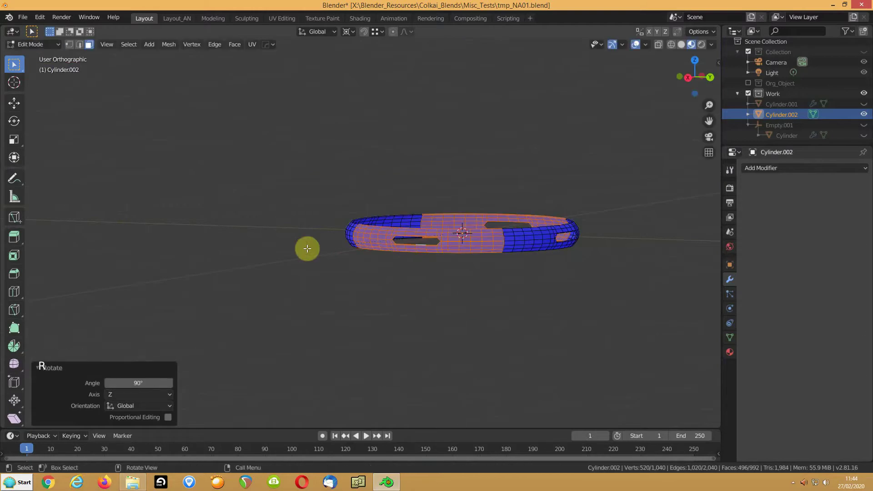
# Merge the complete ring's vertices by distance at 0.005 m to join the rotated segments
pyautogui.press('a')
pyautogui.hotkey('alt', 'm')
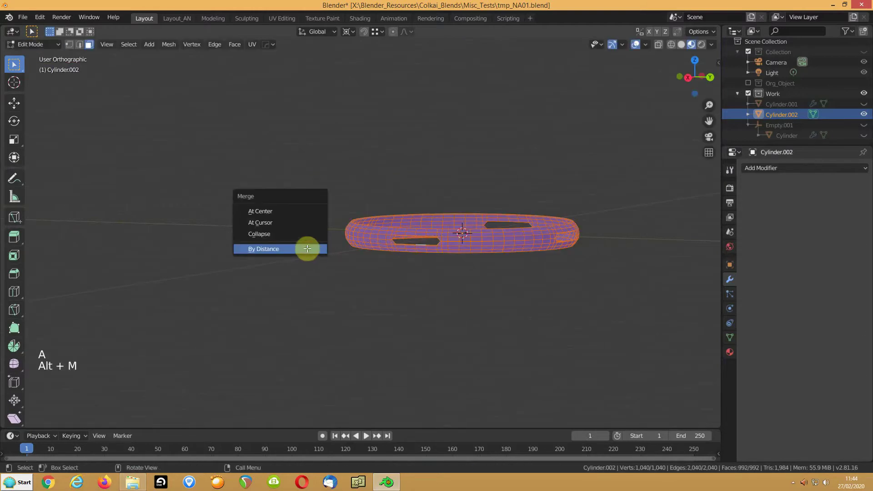
pyautogui.click(307, 248)
pyautogui.moveTo(324, 233); pyautogui.dragTo(604, 107, button='middle')
# Turn off the Face Orientation overlay and return the ring to Object Mode
pyautogui.click(647, 45)
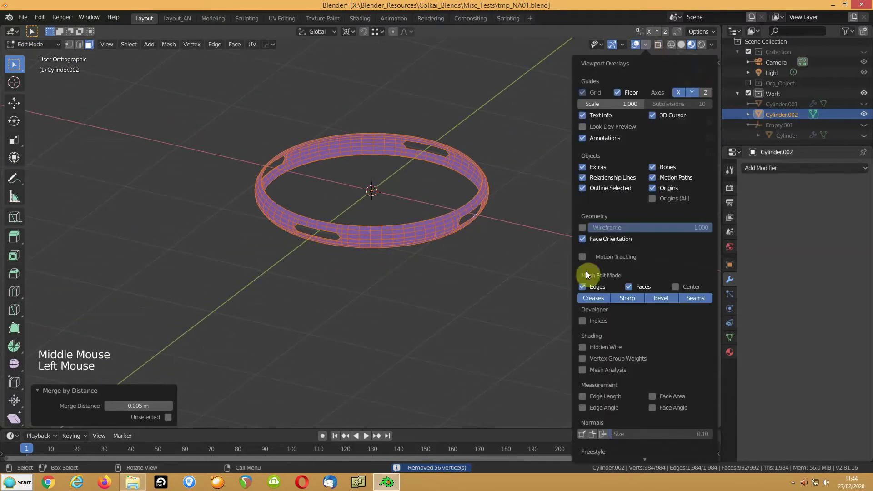
pyautogui.click(581, 241)
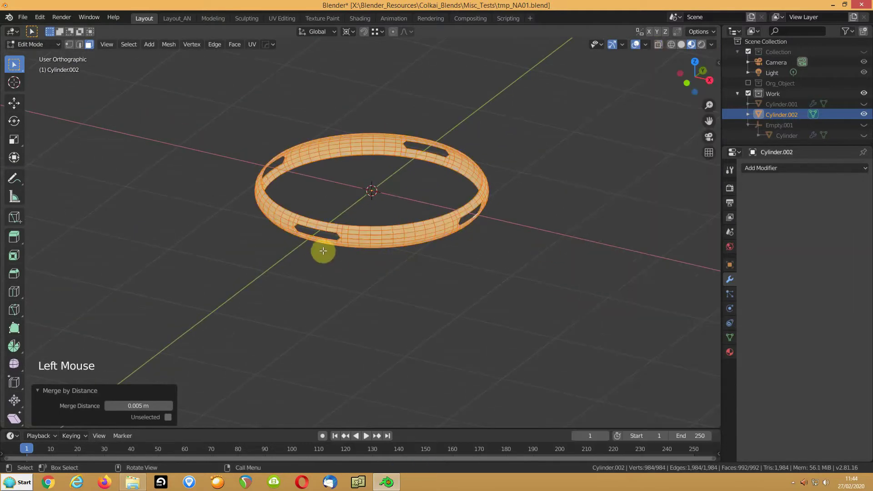
pyautogui.press('Tab')
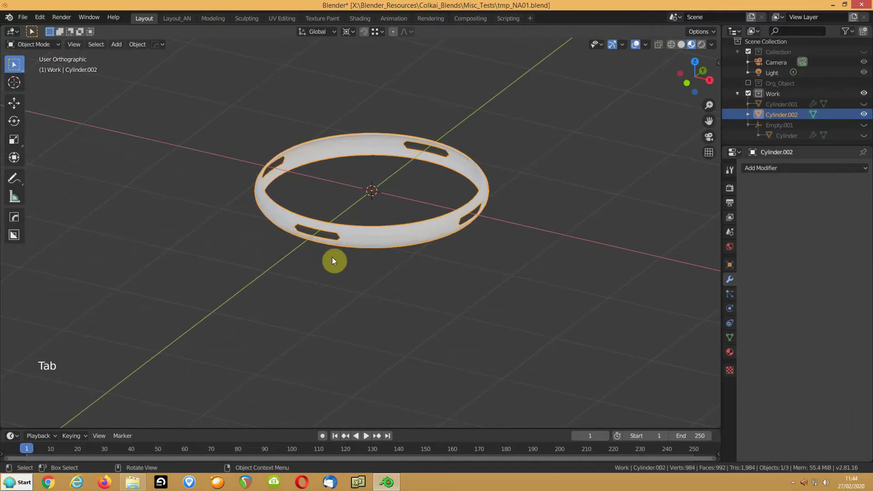
# Assign the existing BaseMaterial to the ring
pyautogui.click(728, 353)
pyautogui.click(759, 210)
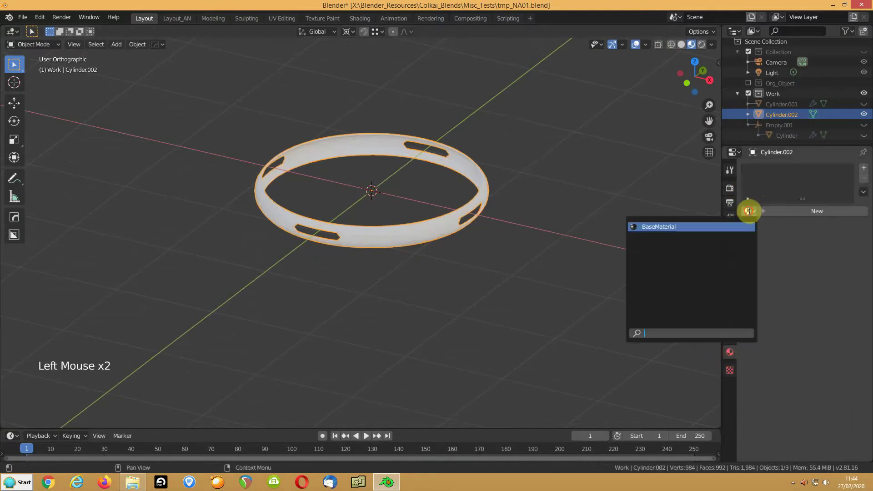
pyautogui.click(663, 226)
pyautogui.scroll(5, 392, 260)
pyautogui.keyDown('shift'); pyautogui.moveTo(492, 239); pyautogui.dragTo(381, 278, button='middle'); pyautogui.keyUp('shift')
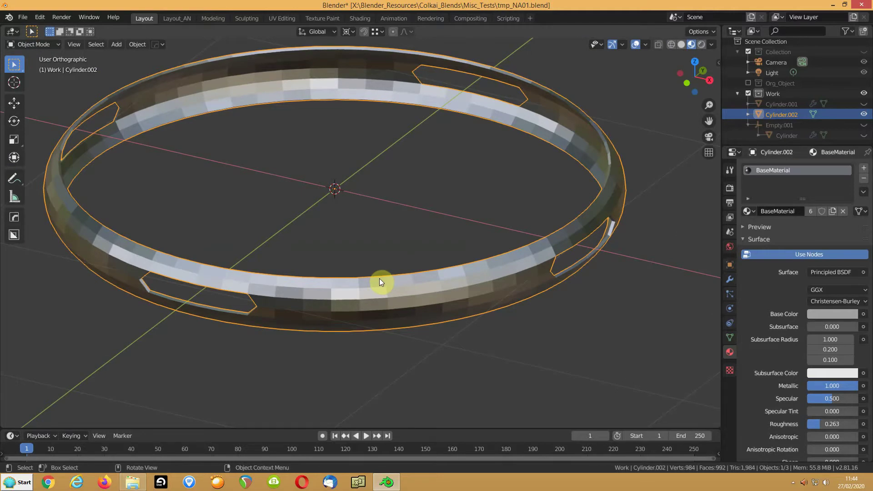
# Sharpen the ring with the Hops Ssharp operation at 30° sharpness and 35° auto smooth angle
pyautogui.press('q')
pyautogui.click(379, 278)
pyautogui.moveTo(324, 324); pyautogui.dragTo(367, 280, button='middle')
pyautogui.keyDown('shift'); pyautogui.scroll(-1, 376, 269); pyautogui.keyUp('shift')
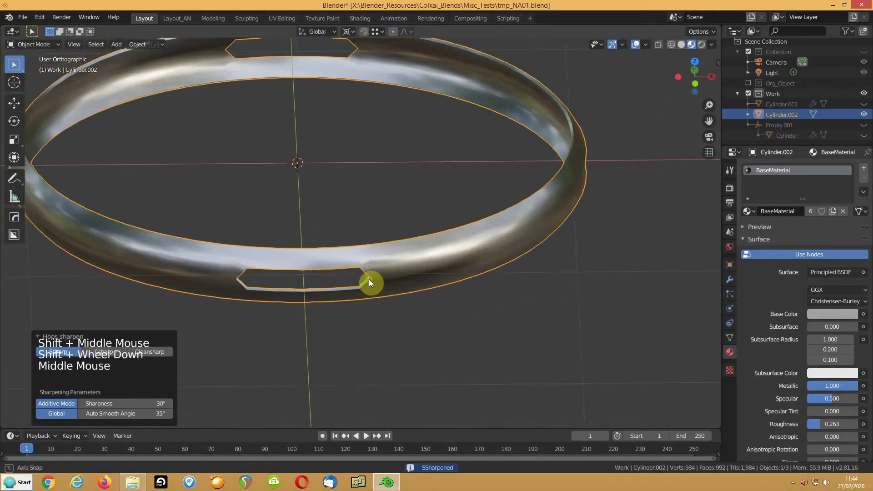
pyautogui.scroll(3, 366, 280)
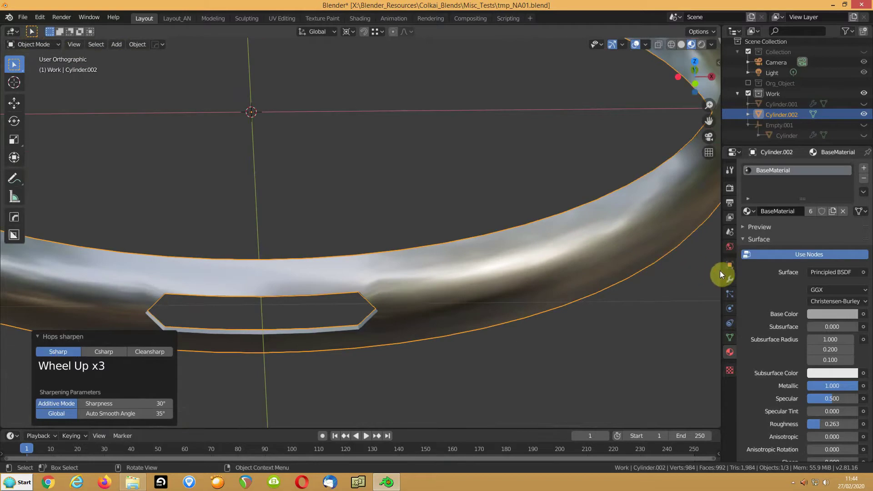
# Add a Bevel modifier to the ring with Harden Normals, a width of 2 mm and the limit method Angle
pyautogui.click(729, 279)
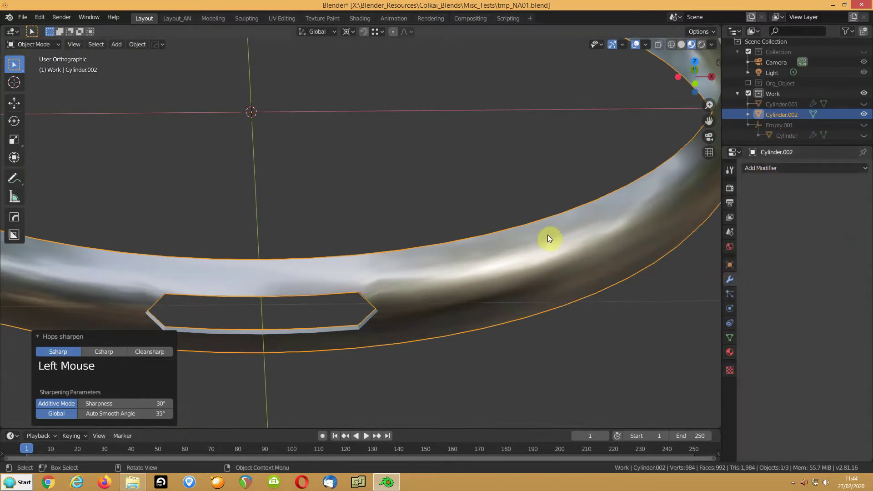
pyautogui.click(758, 168)
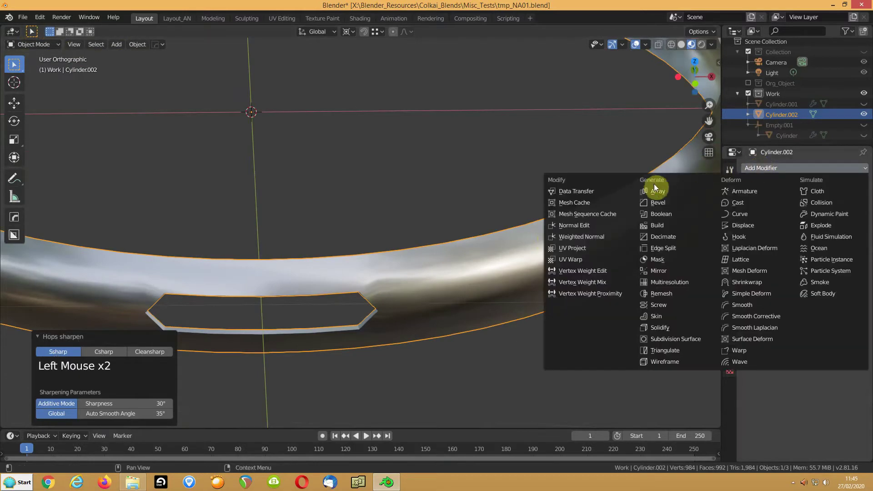
pyautogui.click(655, 202)
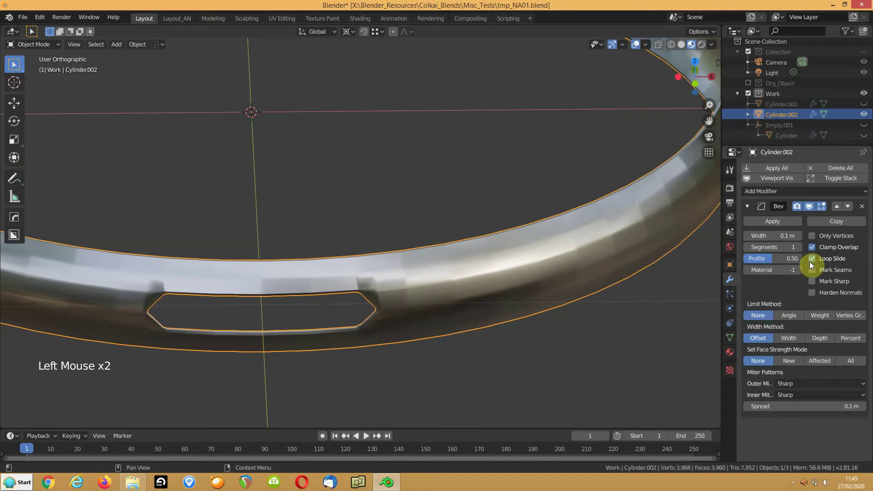
pyautogui.click(811, 293)
pyautogui.scroll(1, 785, 239)
pyautogui.click(785, 237)
pyautogui.write('2mm')
pyautogui.press('Return')
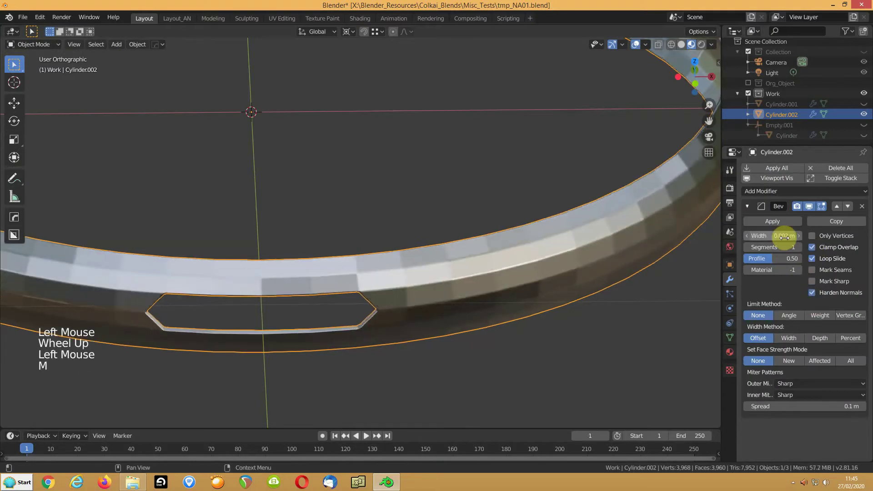
pyautogui.click(791, 316)
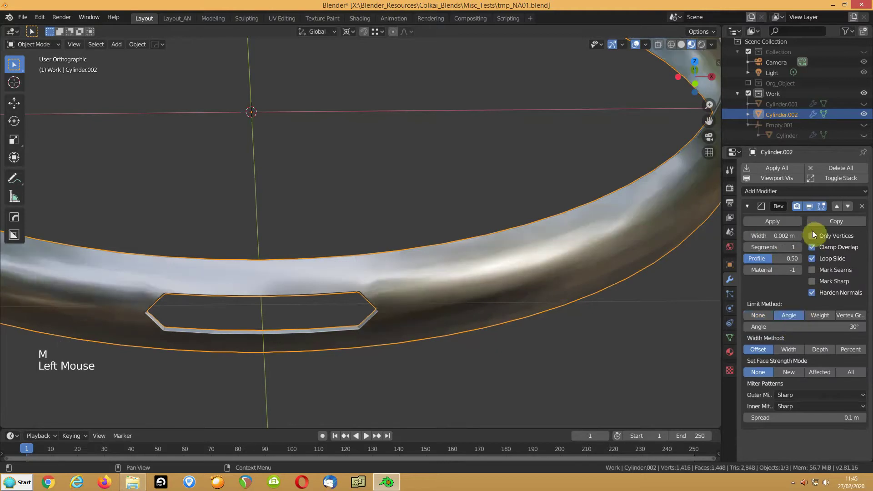
# Turn off Clamp Overlap on the ring's bevel and try a width of 0.004 m
pyautogui.scroll(3, 363, 314)
pyautogui.keyDown('shift'); pyautogui.moveTo(359, 320); pyautogui.dragTo(432, 258, button='middle'); pyautogui.keyUp('shift')
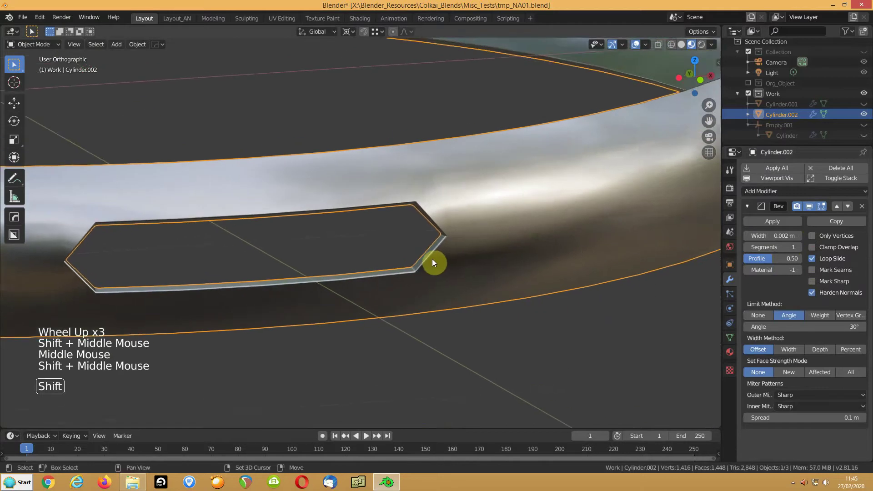
pyautogui.scroll(2, 476, 255)
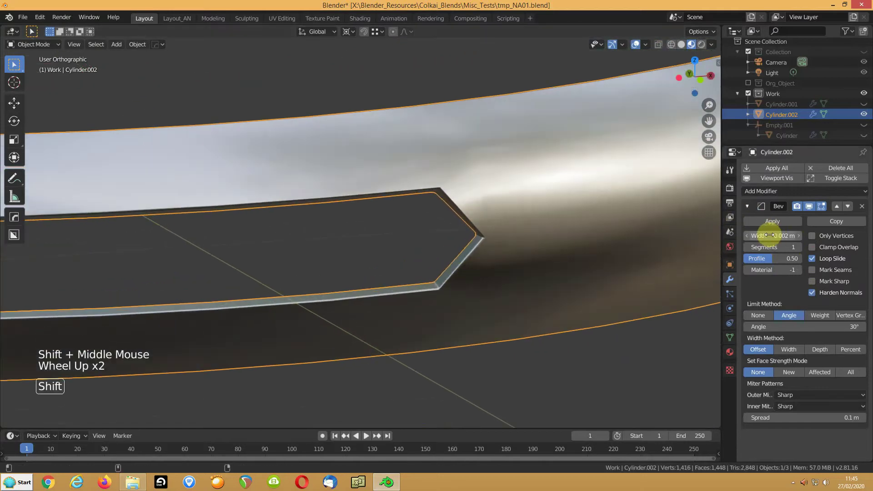
pyautogui.click(812, 246)
pyautogui.moveTo(773, 235)
pyautogui.mouseDown()
pyautogui.moveTo(833, 236)
pyautogui.moveTo(750, 235)
pyautogui.moveTo(780, 236)
pyautogui.mouseUp()
pyautogui.click(812, 247)
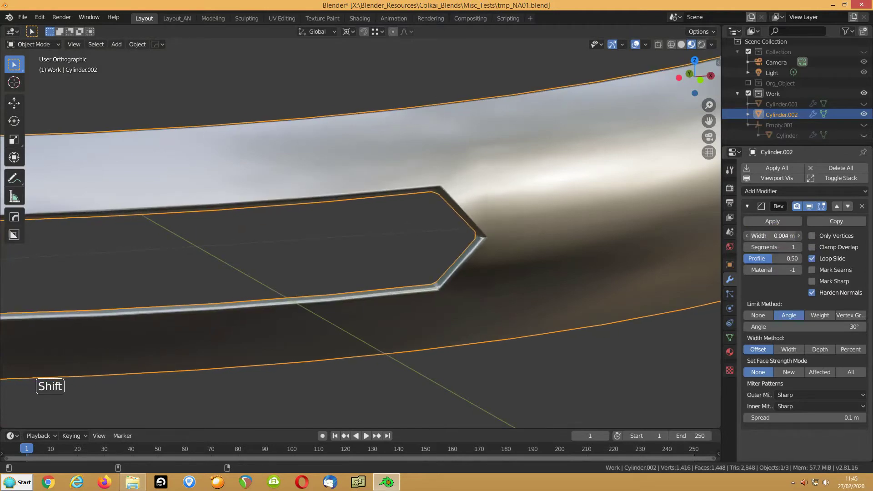
# Set the ring's bevel to 3 segments and a width of 2.2 mm
pyautogui.click(798, 247)
pyautogui.click(799, 247)
pyautogui.click(779, 236)
pyautogui.write('2')
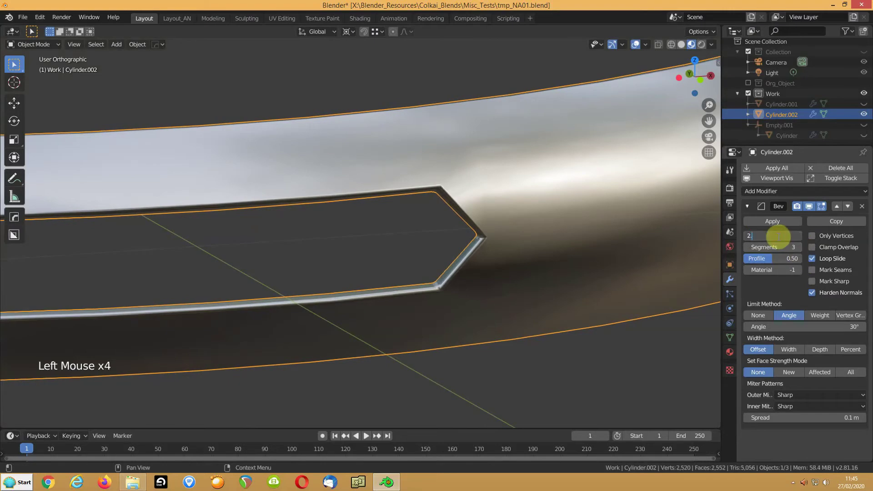
pyautogui.write('.2mm')
pyautogui.press('Return')
# Add one centred loop cut around the narrow upper rim face of the ring in Edit Mode
pyautogui.scroll(-2, 488, 252)
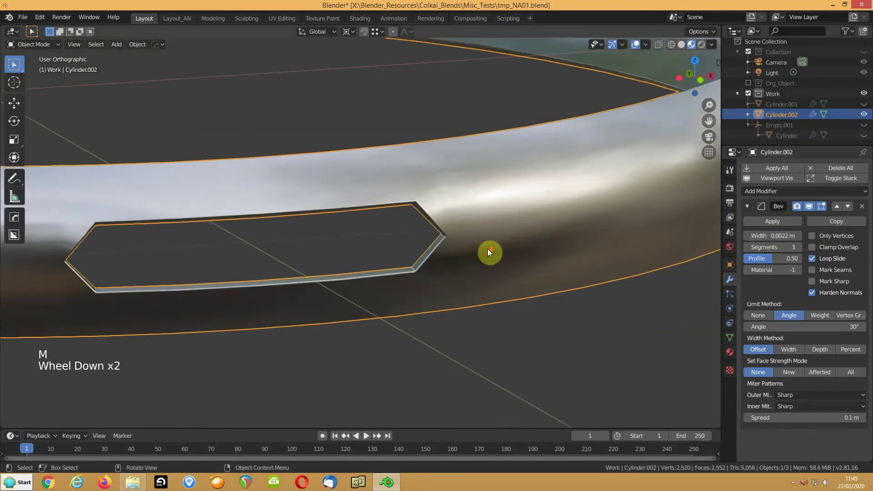
pyautogui.scroll(-1, 489, 251)
pyautogui.moveTo(403, 211); pyautogui.dragTo(506, 224, button='middle')
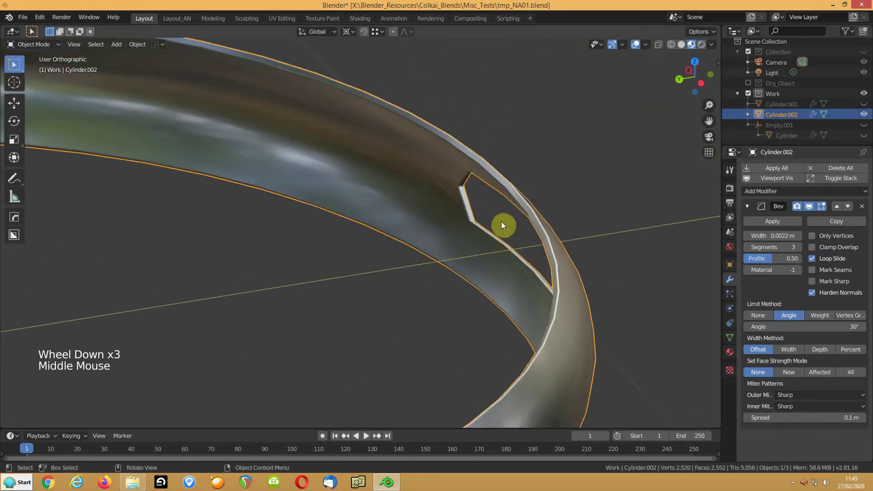
pyautogui.press('Tab')
pyautogui.scroll(2, 476, 152)
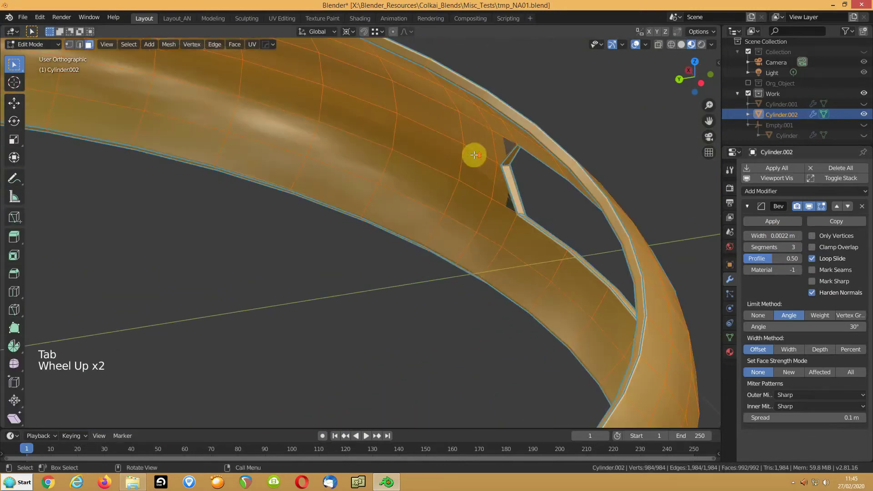
pyautogui.hotkey('ctrl', 'r')
pyautogui.click(483, 95)
pyautogui.rightClick(483, 95)
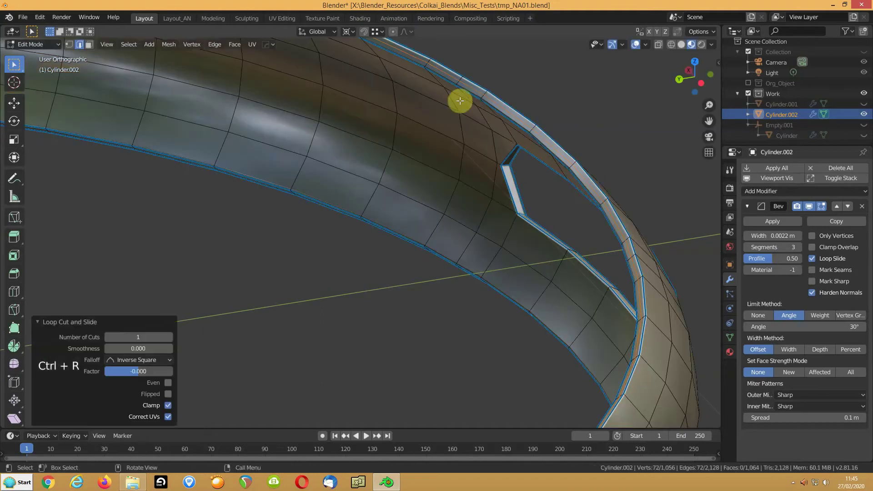
# Shrink/Fatten the rim's new edge loop with an offset of about -0.0046 m
pyautogui.hotkey('alt', 's')
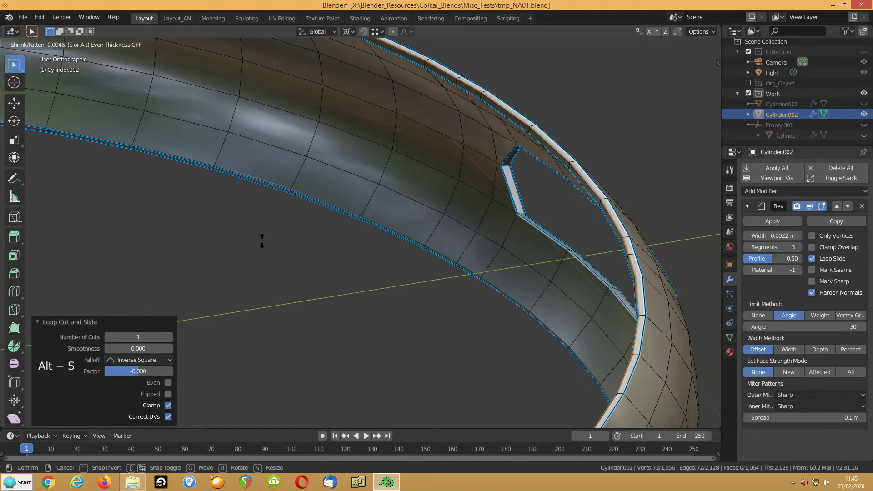
pyautogui.click(262, 241)
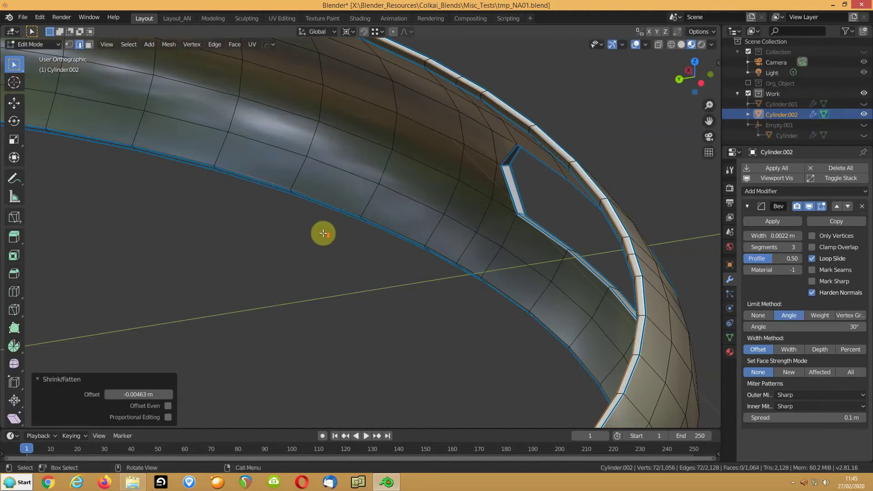
pyautogui.scroll(2, 314, 241)
pyautogui.keyDown('shift'); pyautogui.scroll(1, 486, 204); pyautogui.keyUp('shift')
pyautogui.keyDown('shift'); pyautogui.moveTo(497, 203); pyautogui.dragTo(384, 220, button='middle'); pyautogui.keyUp('shift')
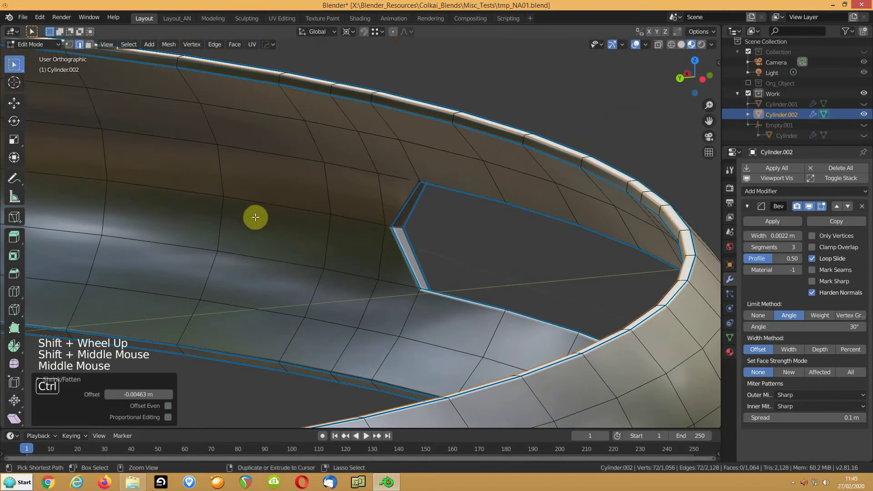
# Bevel the rim's selected edge loop with 3 segments and a width of about 0.0045 m, and return to Object Mode
pyautogui.hotkey('ctrl', 'b')
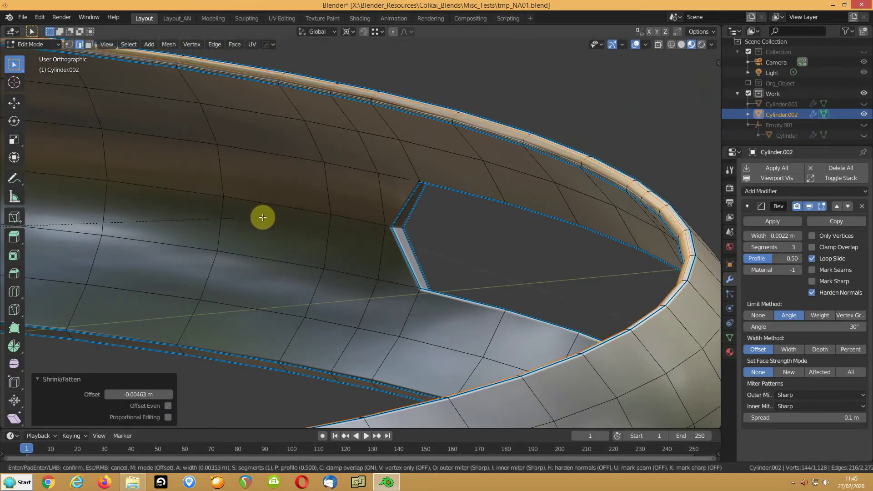
pyautogui.scroll(2, 263, 217)
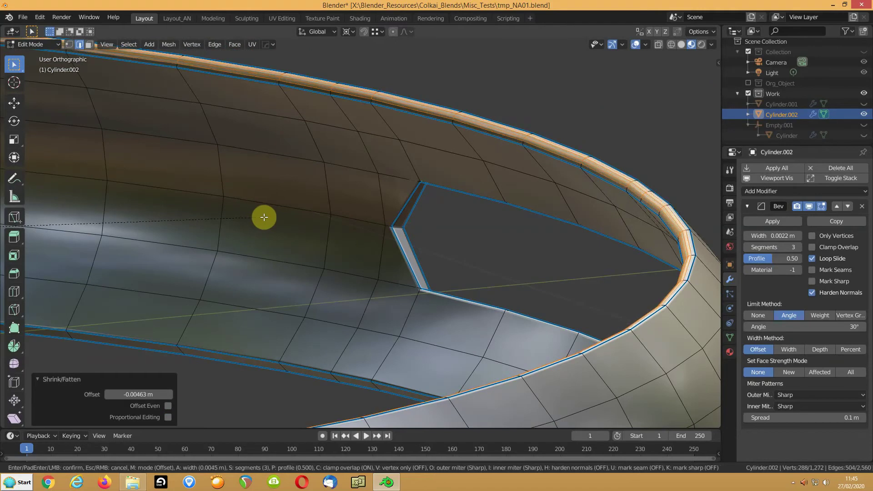
pyautogui.click(263, 217)
pyautogui.press('Tab')
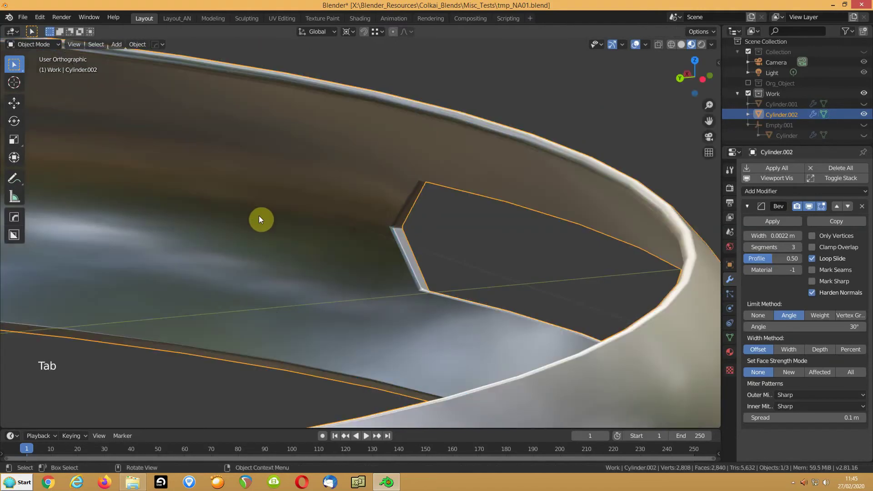
# Unhide Cylinder.001, Empty.001 and its child Cylinder to show the other ring versions beside the finished ring
pyautogui.scroll(-8, 291, 217)
pyautogui.moveTo(310, 221); pyautogui.dragTo(476, 265, button='middle')
pyautogui.moveTo(432, 229); pyautogui.dragTo(293, 241, button='middle')
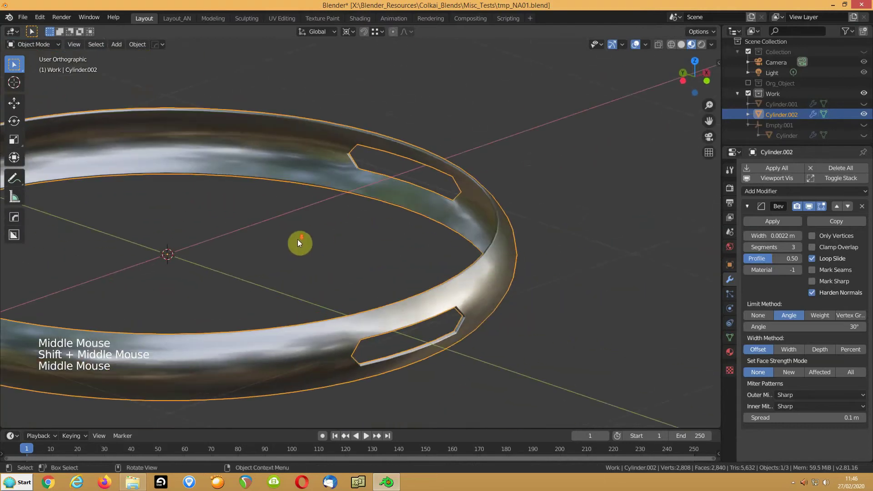
pyautogui.scroll(-6, 294, 241)
pyautogui.keyDown('shift'); pyautogui.moveTo(235, 249); pyautogui.dragTo(315, 219, button='middle'); pyautogui.keyUp('shift')
pyautogui.keyDown('shift'); pyautogui.scroll(-1, 346, 220); pyautogui.keyUp('shift')
pyautogui.moveTo(414, 219); pyautogui.dragTo(471, 221, button='middle')
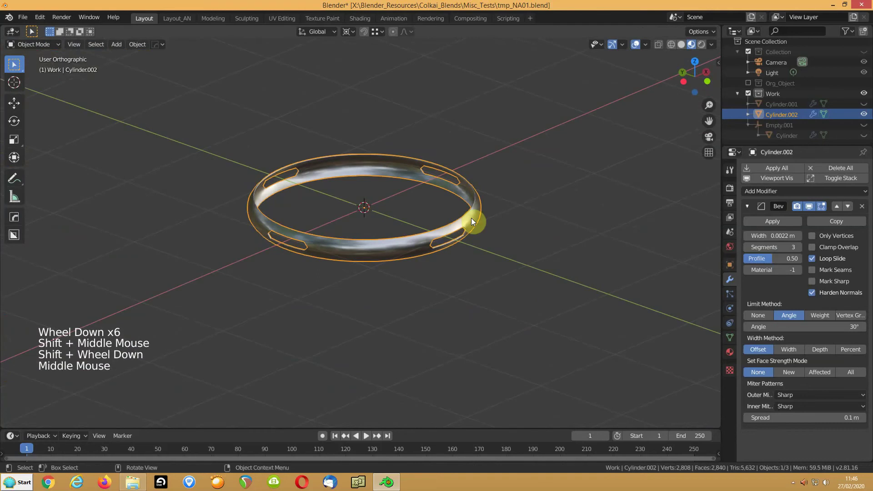
pyautogui.click(864, 104)
pyautogui.moveTo(863, 125); pyautogui.dragTo(866, 142)
pyautogui.scroll(-3, 425, 227)
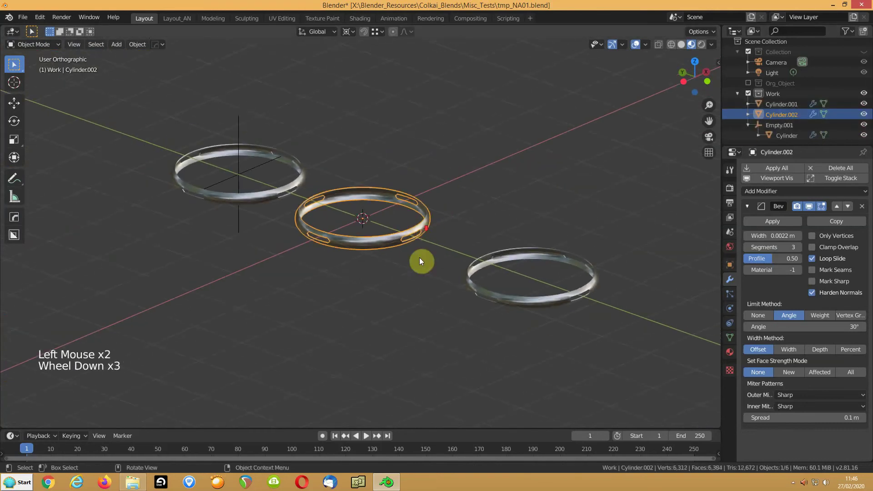
# Move the ring Cylinder.001 about 1.17 m along the global Y axis, closer to the centre ring
pyautogui.click(406, 287)
pyautogui.moveTo(414, 285); pyautogui.dragTo(485, 271, button='middle')
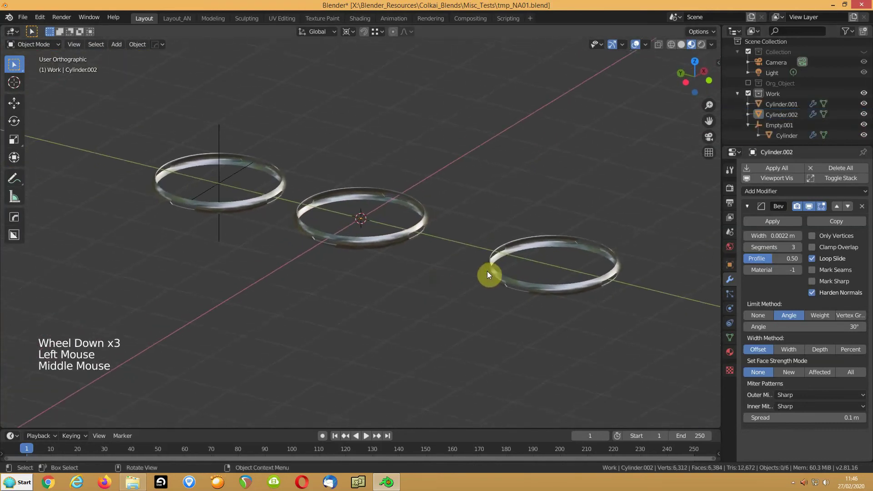
pyautogui.click(498, 271)
pyautogui.keyDown('shift'); pyautogui.moveTo(365, 288); pyautogui.dragTo(337, 266, button='middle'); pyautogui.keyUp('shift')
pyautogui.click(464, 263)
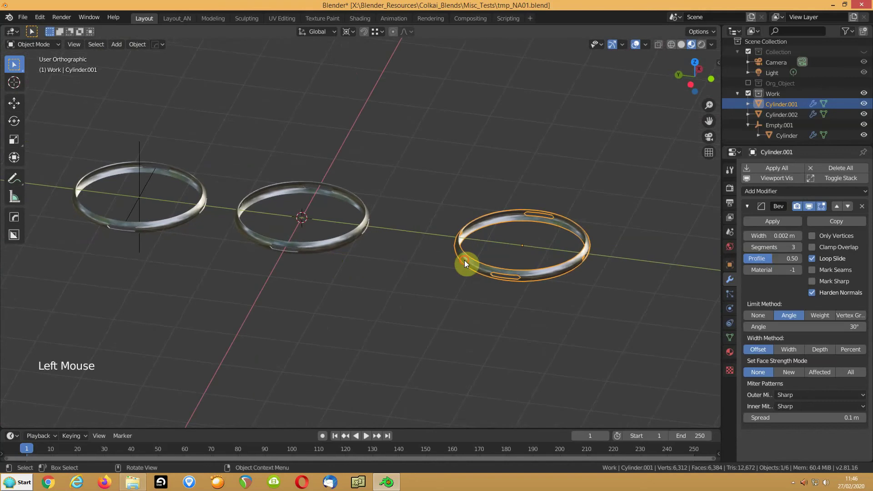
pyautogui.press('g')
pyautogui.click(315, 250)
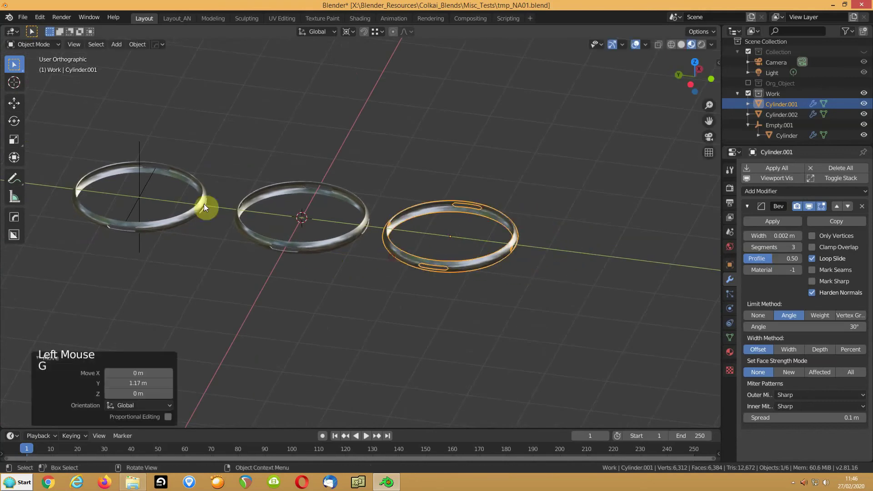
# Move Empty.001 with its ring about -0.229 m along the global Y axis, closer to the centre ring
pyautogui.click(143, 181)
pyautogui.press('g')
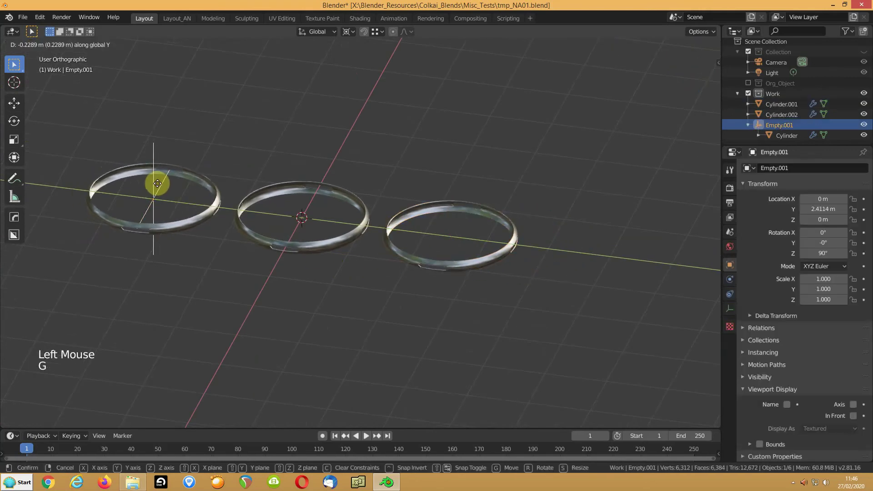
pyautogui.click(156, 185)
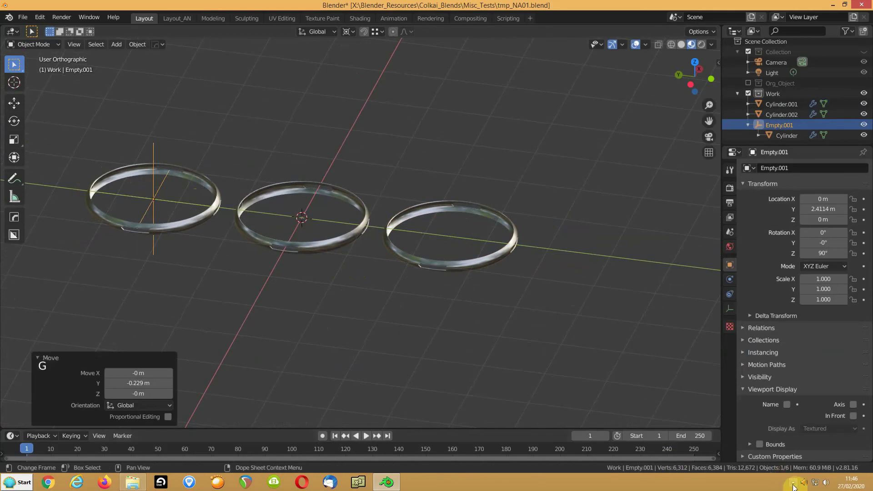